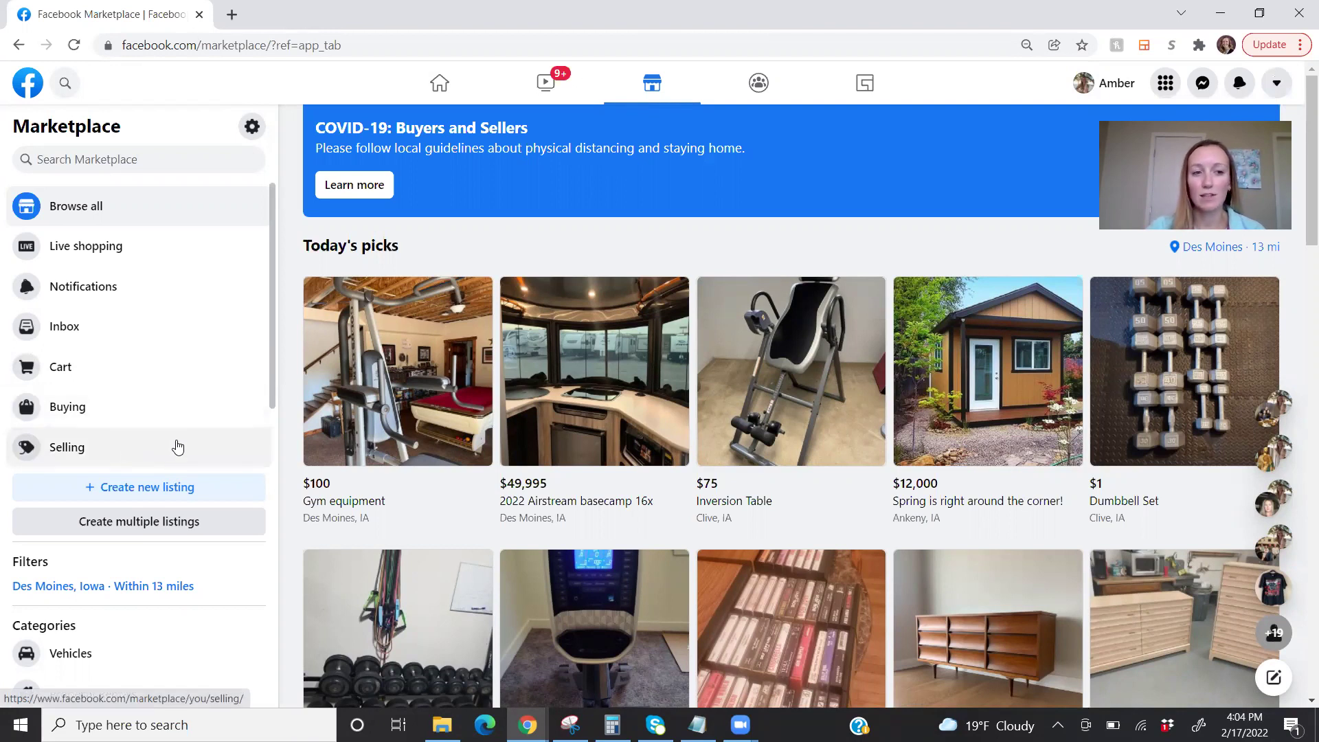
- Open the Marketplace Selling page to show your sweatshirt and hoodie listings
{"action": "left_click", "coordinate": [138, 450]}
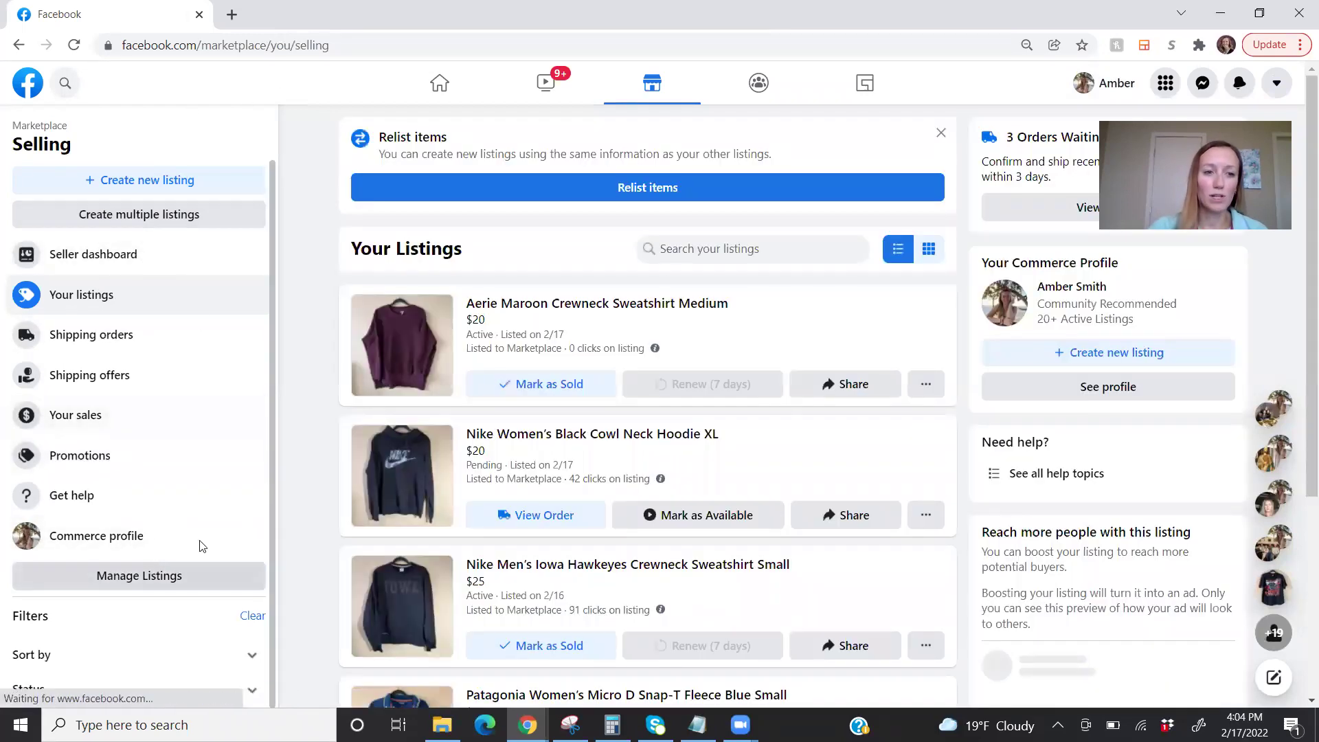
- Go to the Promotions page and scroll through past sales like Super Bowl Sunday and Hoodie Sale
{"action": "left_click", "coordinate": [141, 460]}
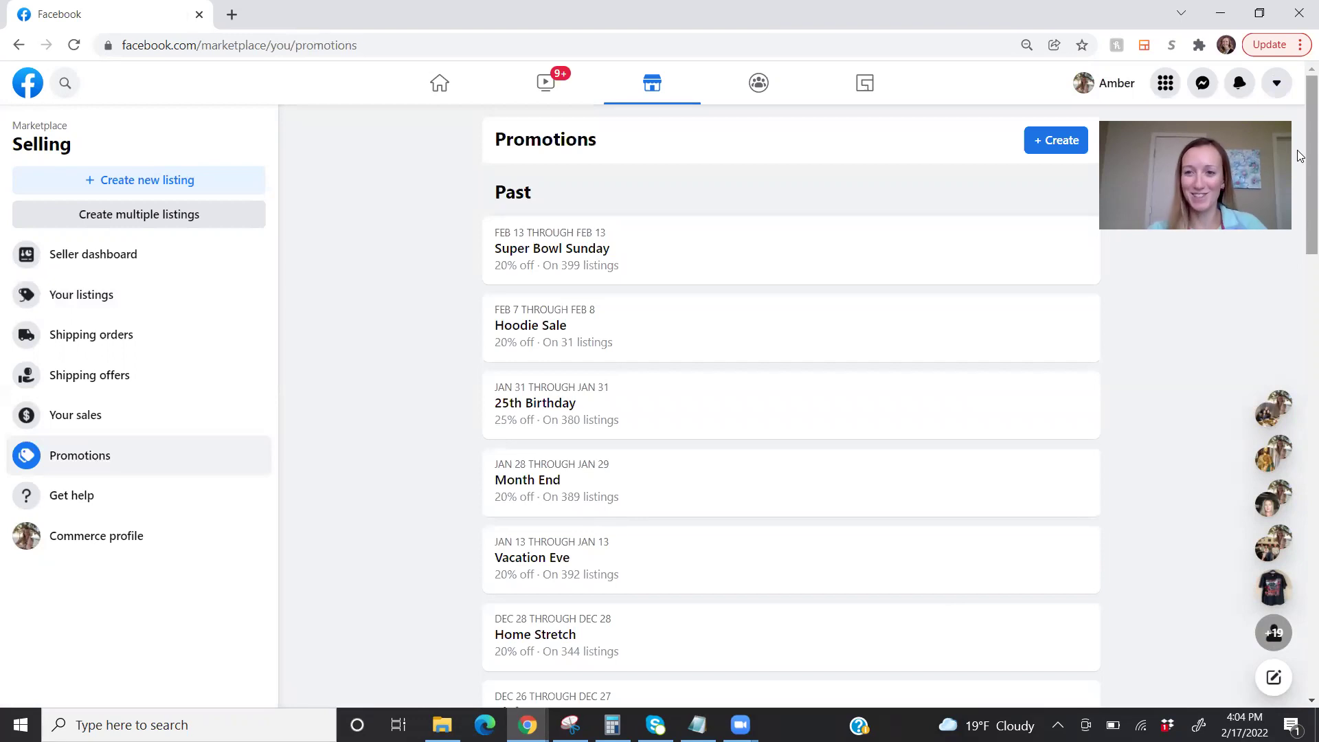
{"action": "mouse_move", "coordinate": [1300, 156]}
{"action": "left_mouse_down"}
{"action": "mouse_move", "coordinate": [1300, 599]}
{"action": "mouse_move", "coordinate": [1300, 143]}
{"action": "left_mouse_up"}
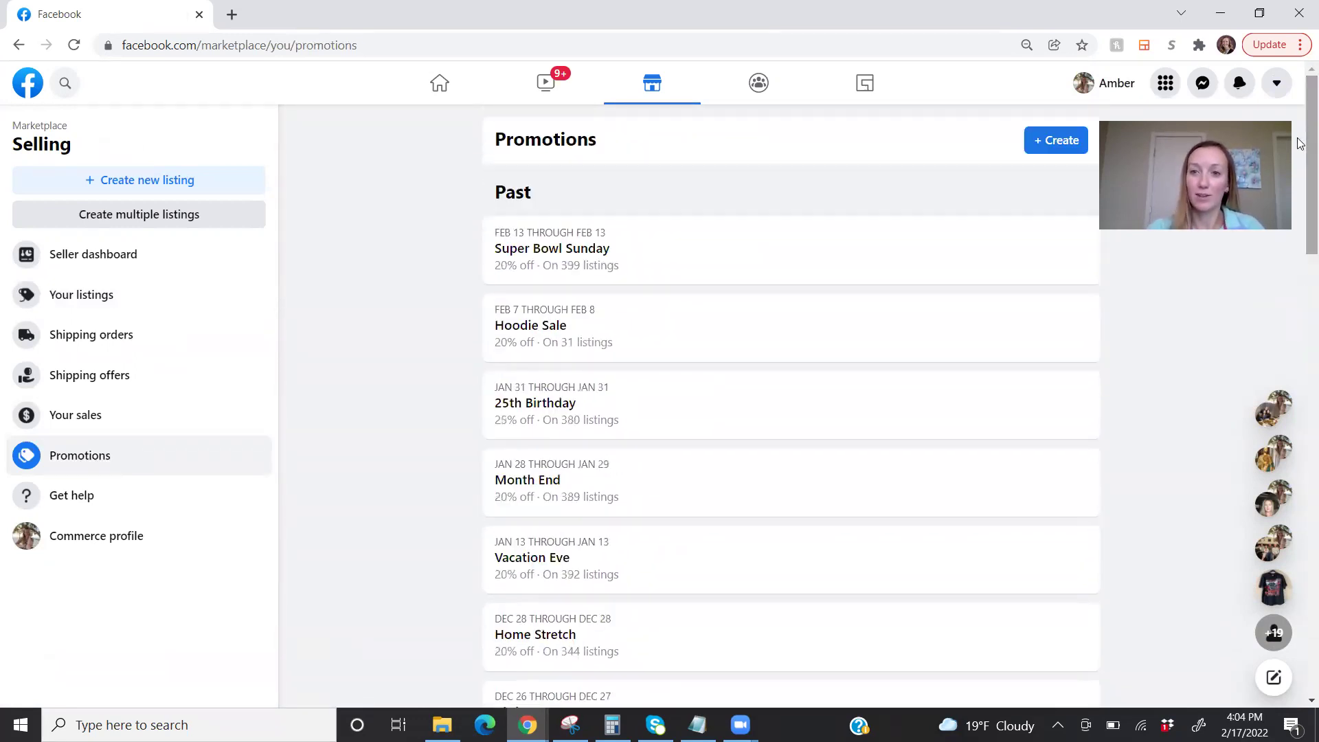
- Start a new promotion and name it YouTube
{"action": "left_click", "coordinate": [1048, 145]}
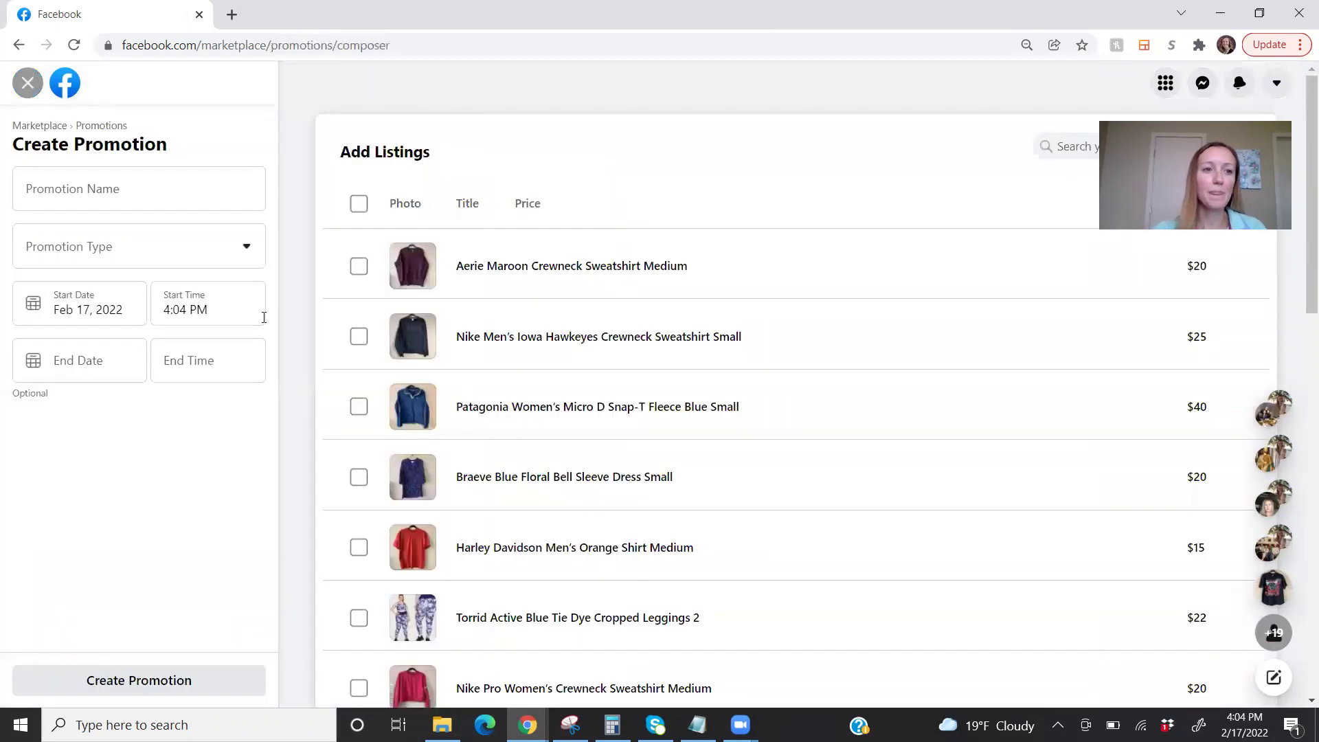
{"action": "left_click", "coordinate": [74, 196]}
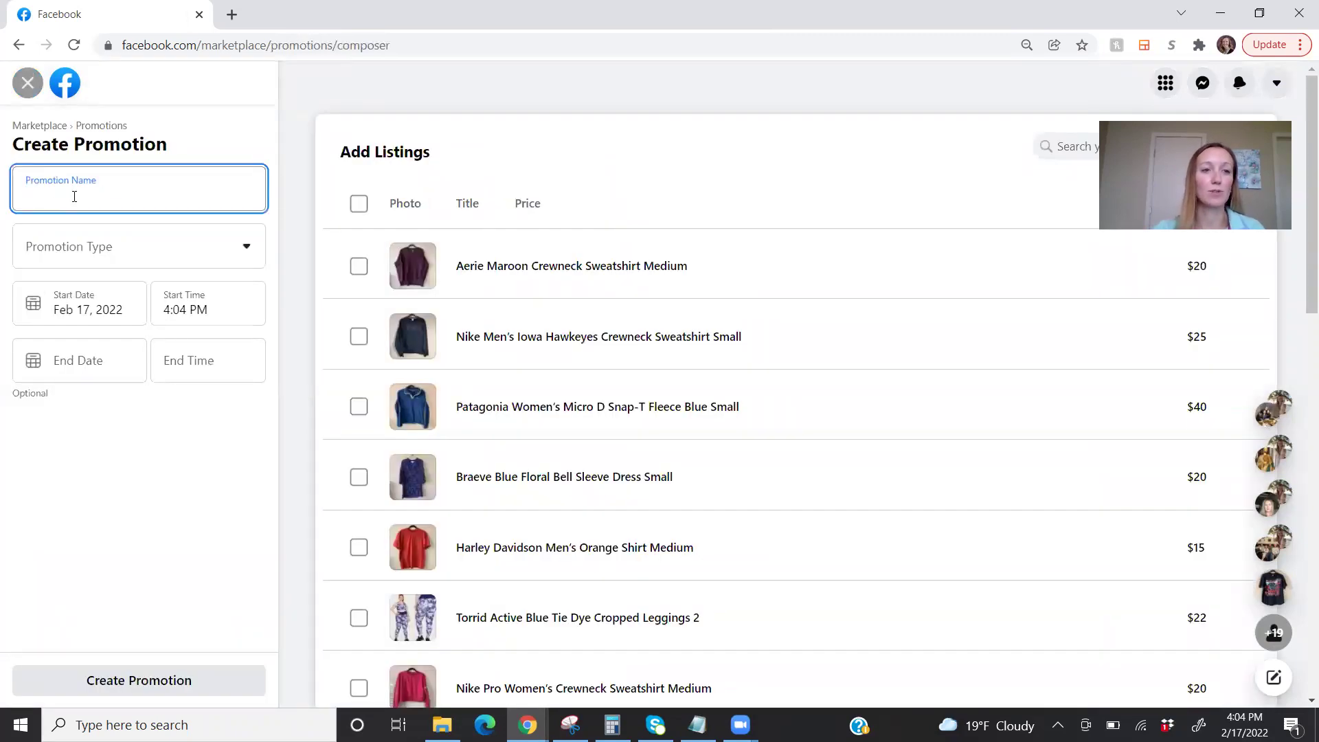
{"action": "type", "text": "YouTube"}
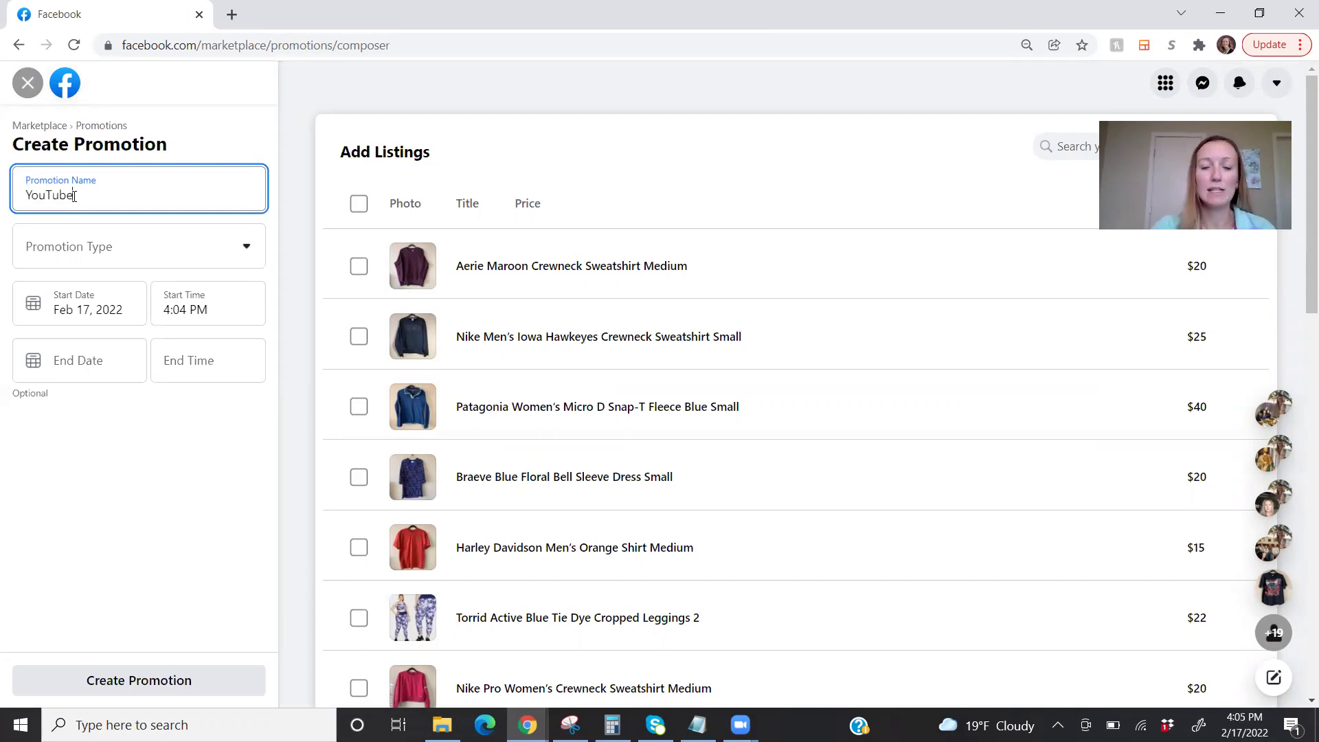
- Make it a Flat Discount – $ Off promotion with a 15 dollar amount
{"action": "left_click", "coordinate": [113, 245]}
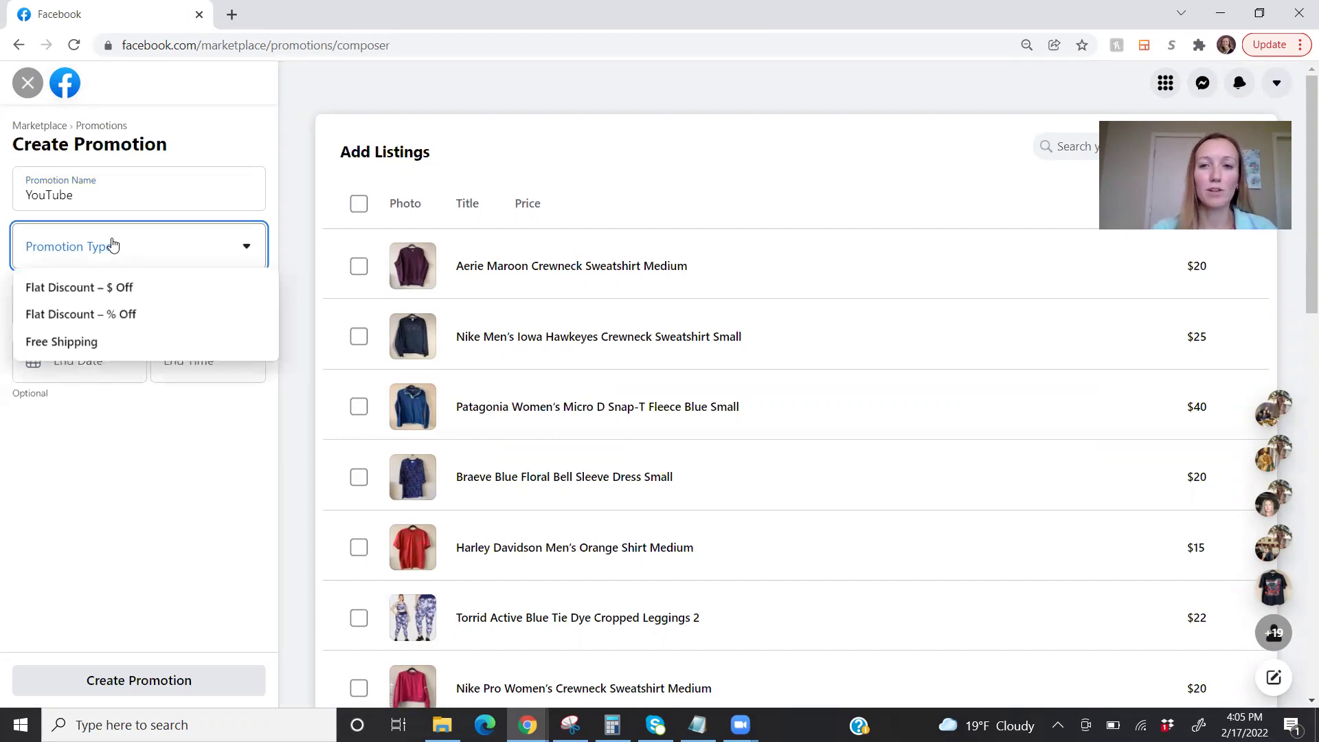
{"action": "left_click", "coordinate": [105, 287]}
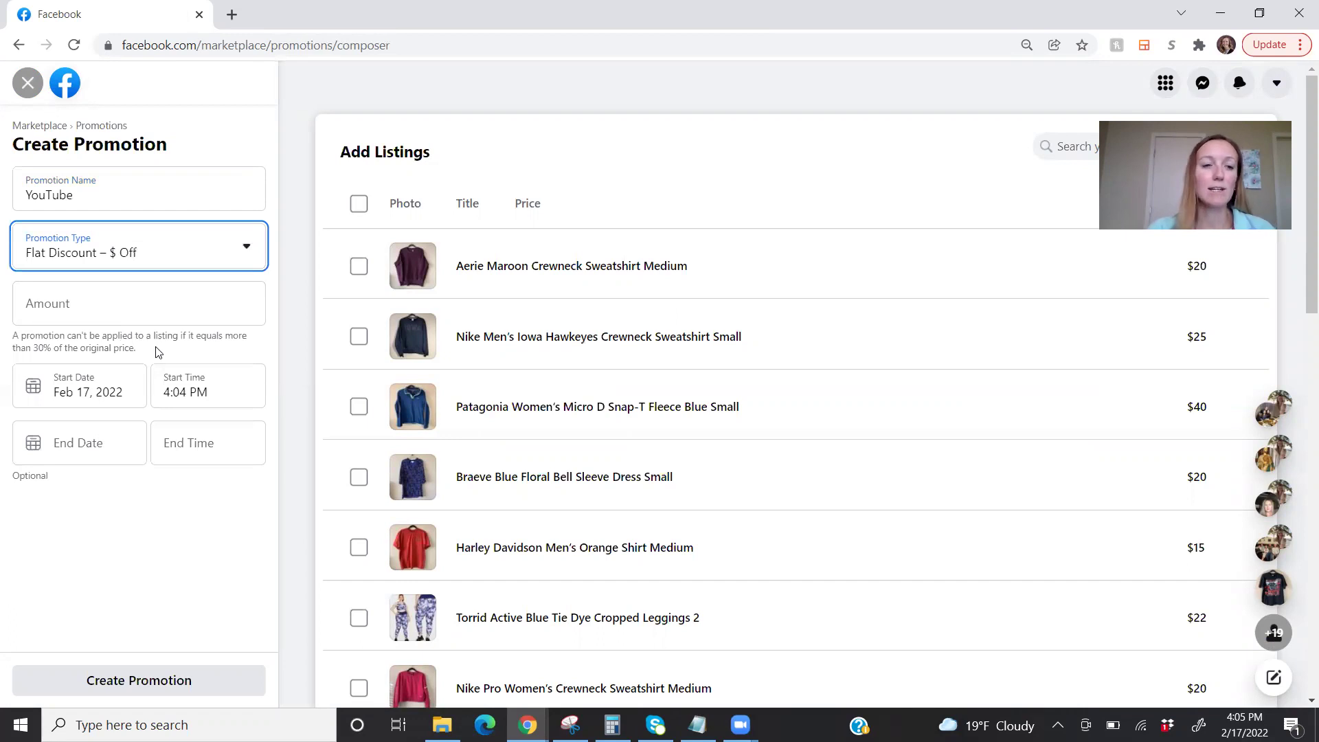
{"action": "left_click_drag", "start_coordinate": [143, 354], "coordinate": [13, 336]}
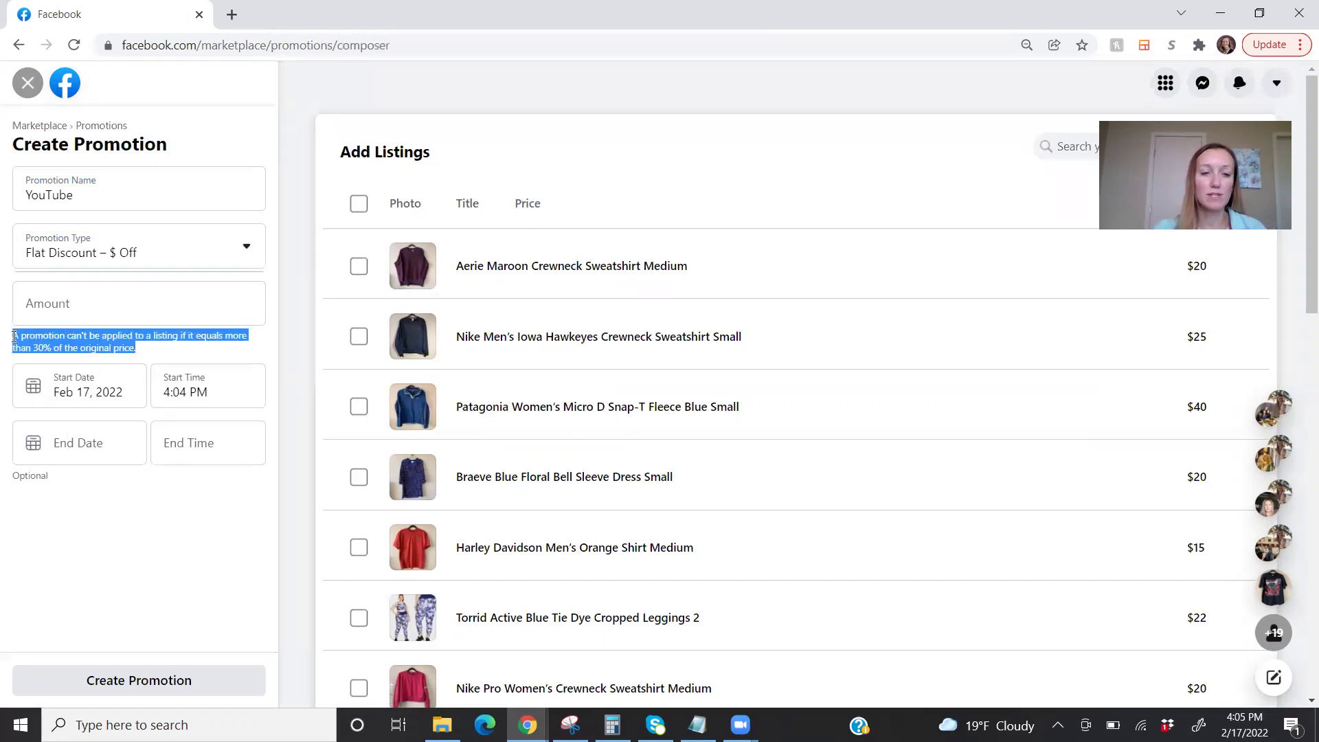
{"action": "left_click", "coordinate": [200, 353]}
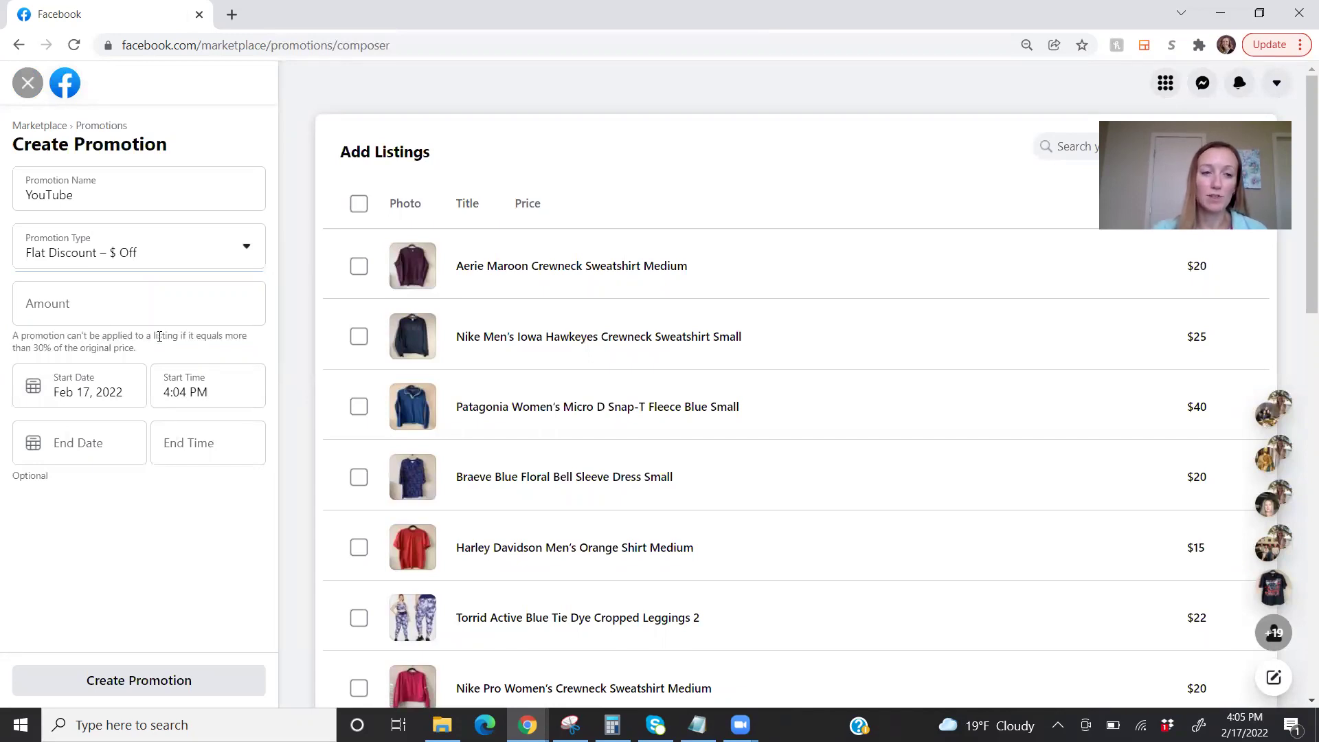
{"action": "left_click", "coordinate": [78, 299]}
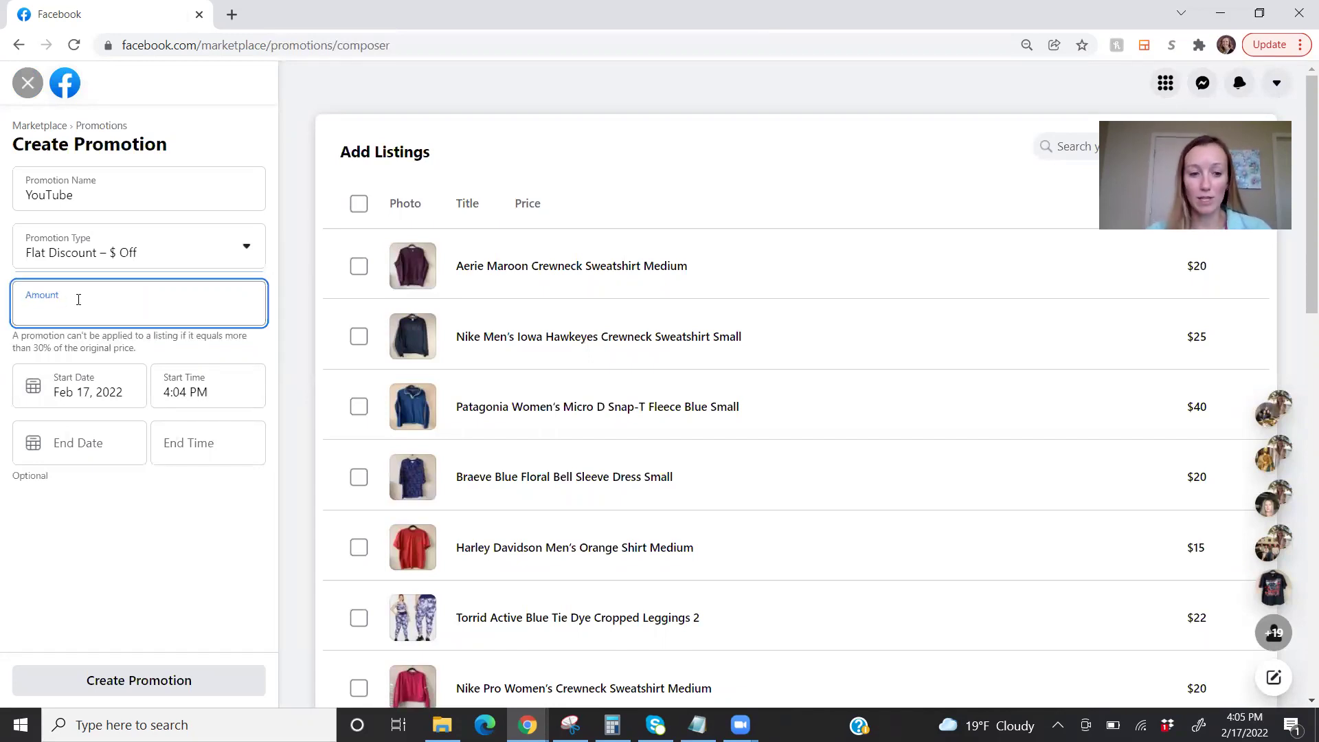
{"action": "type", "text": "15"}
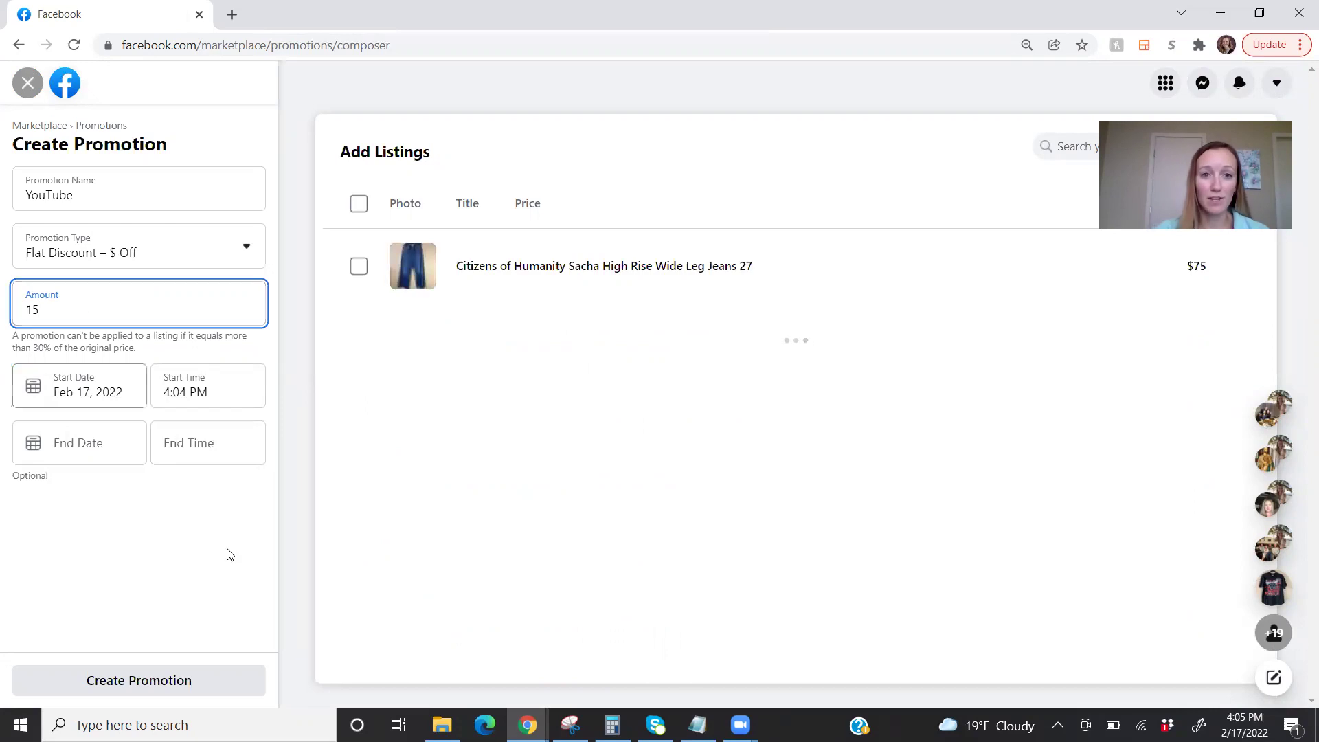
{"action": "left_click", "coordinate": [230, 566]}
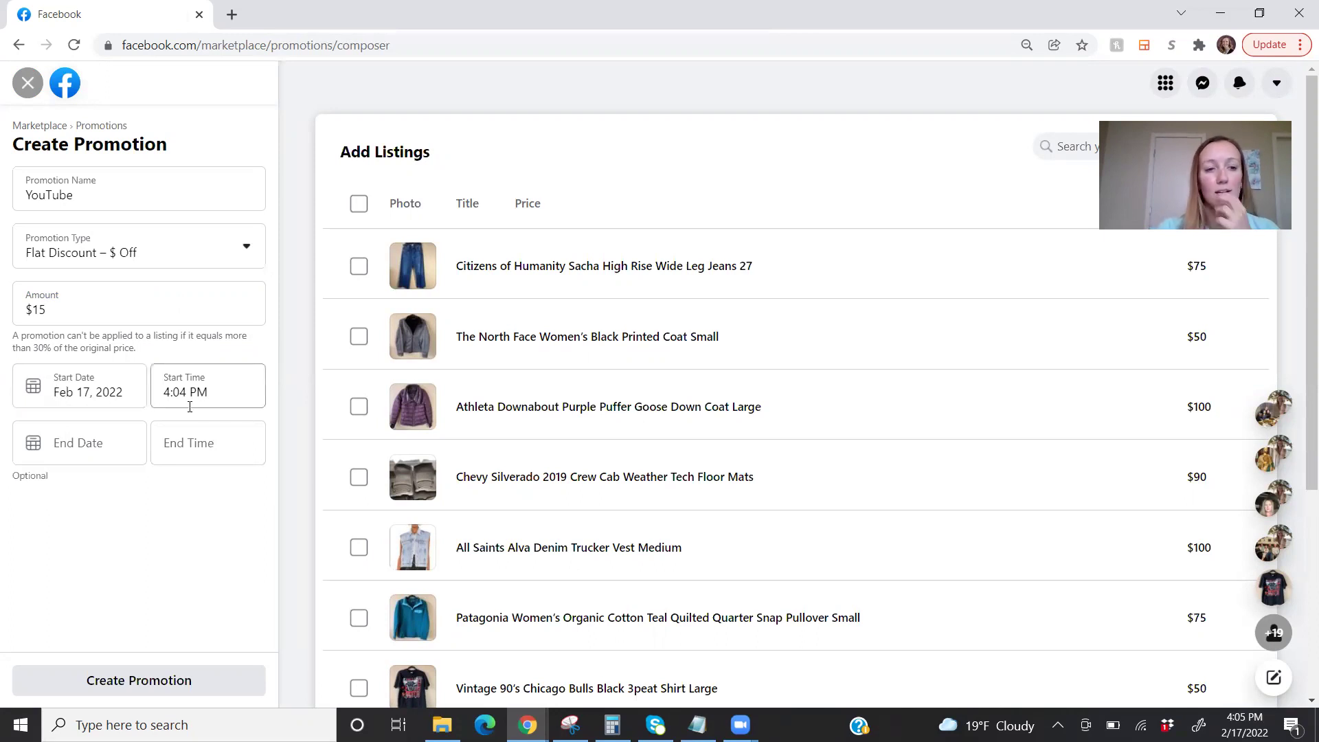
- Set the YouTube promotion's end date to Feb 18, 2022 and end time to 2:30 PM
{"action": "left_click", "coordinate": [66, 448]}
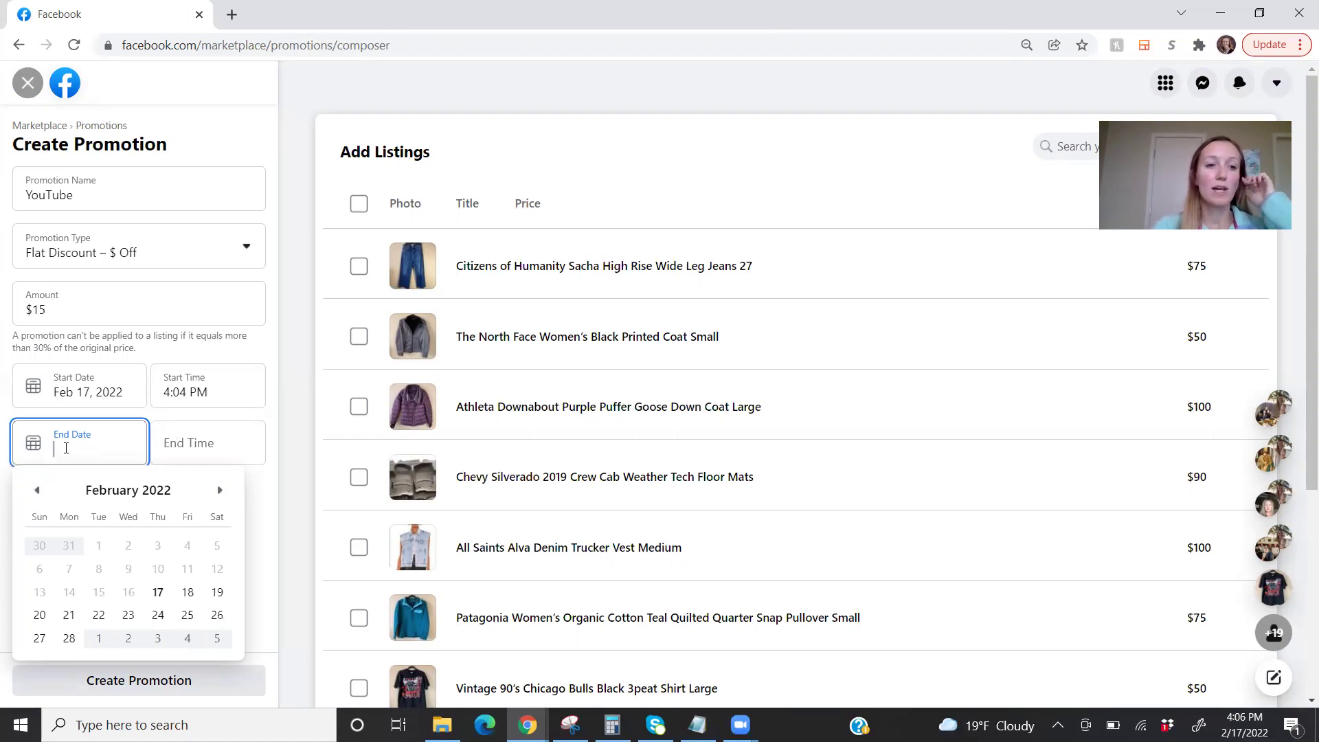
{"action": "left_click", "coordinate": [190, 593]}
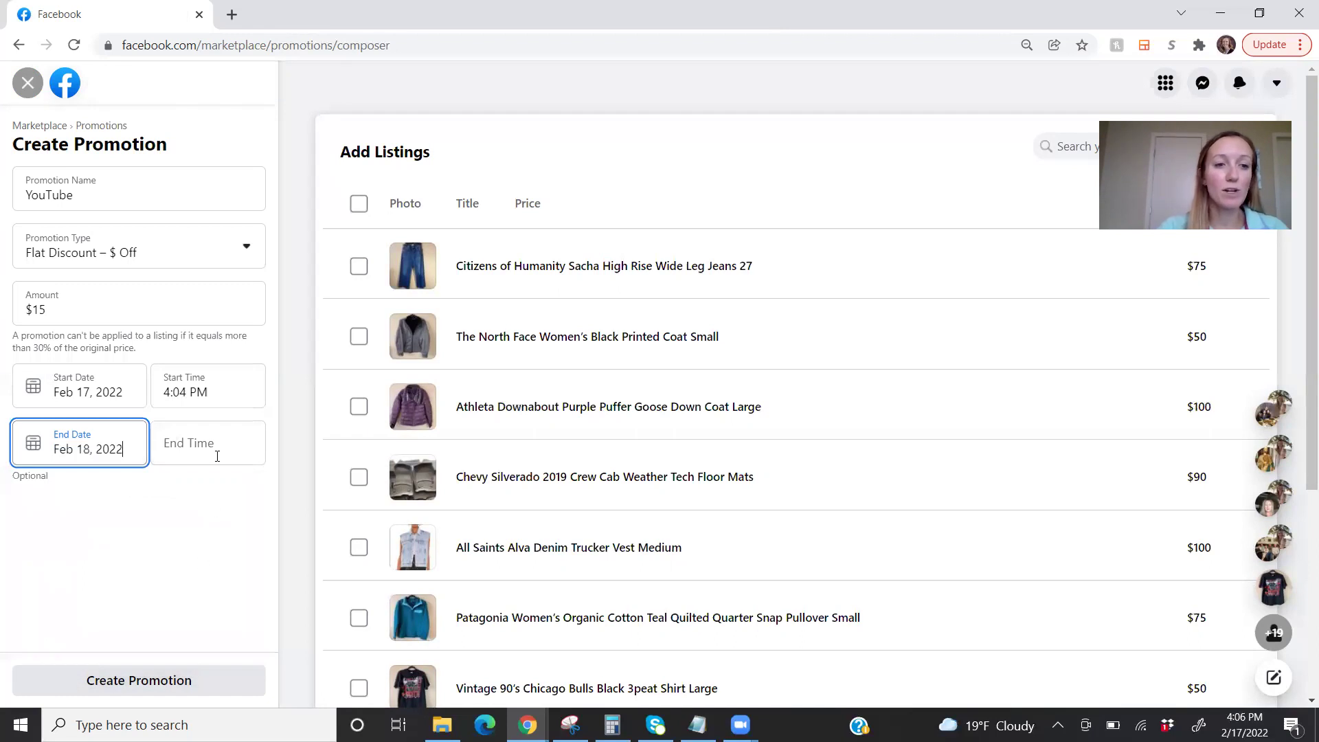
{"action": "left_click", "coordinate": [217, 450]}
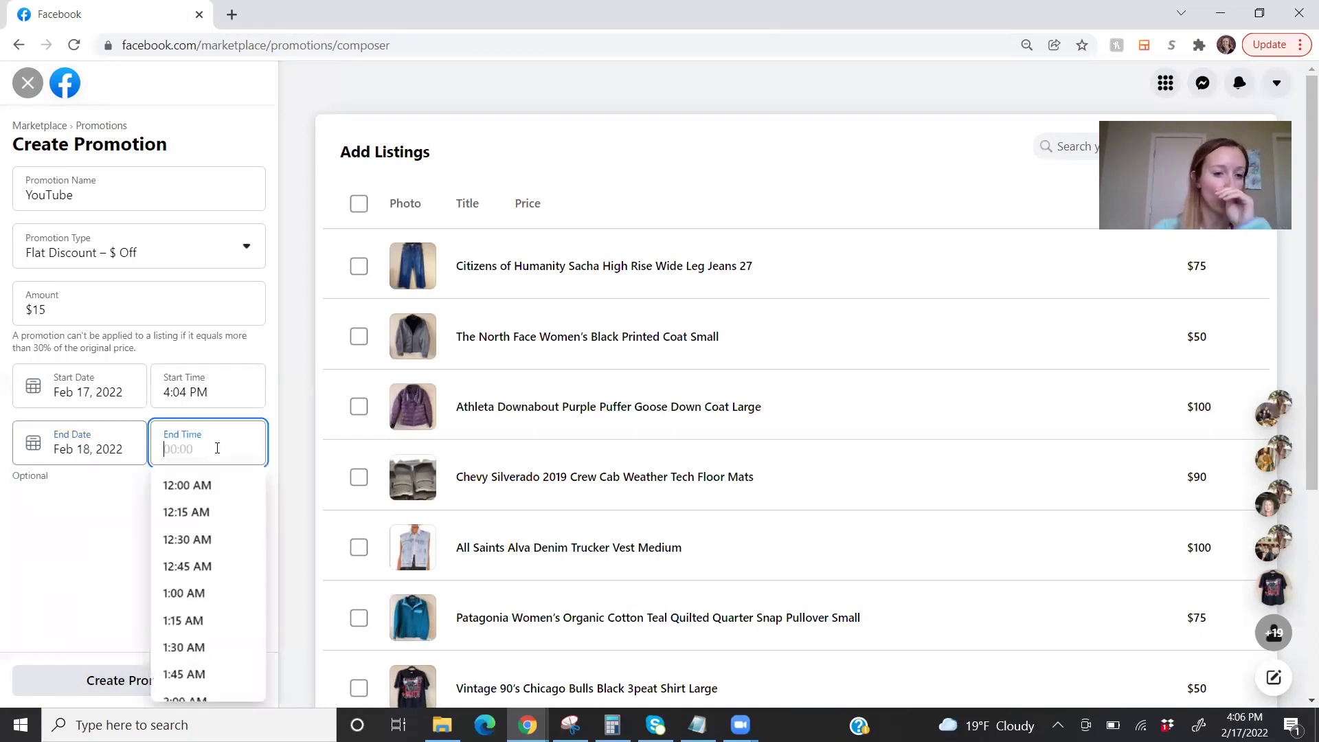
{"action": "scroll", "coordinate": [259, 502], "scroll_direction": "down", "scroll_amount": 4}
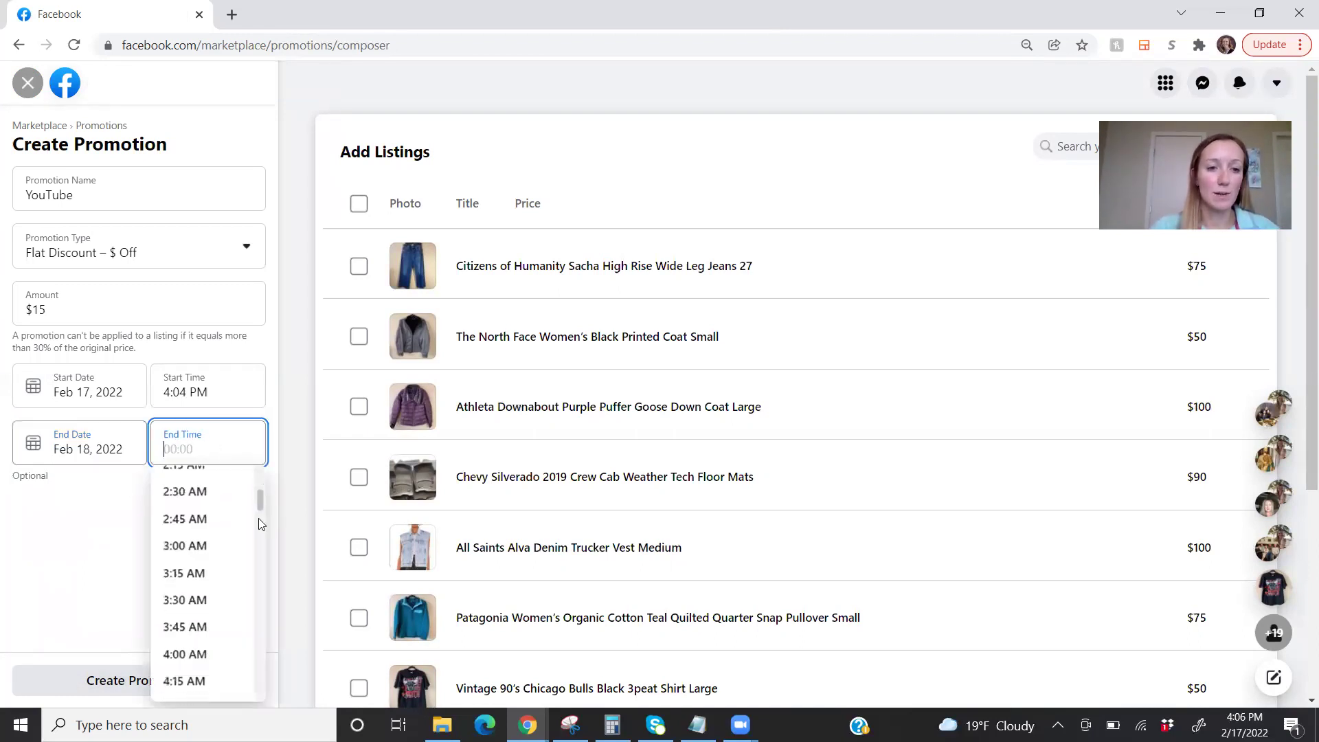
{"action": "left_click_drag", "start_coordinate": [259, 518], "coordinate": [248, 616]}
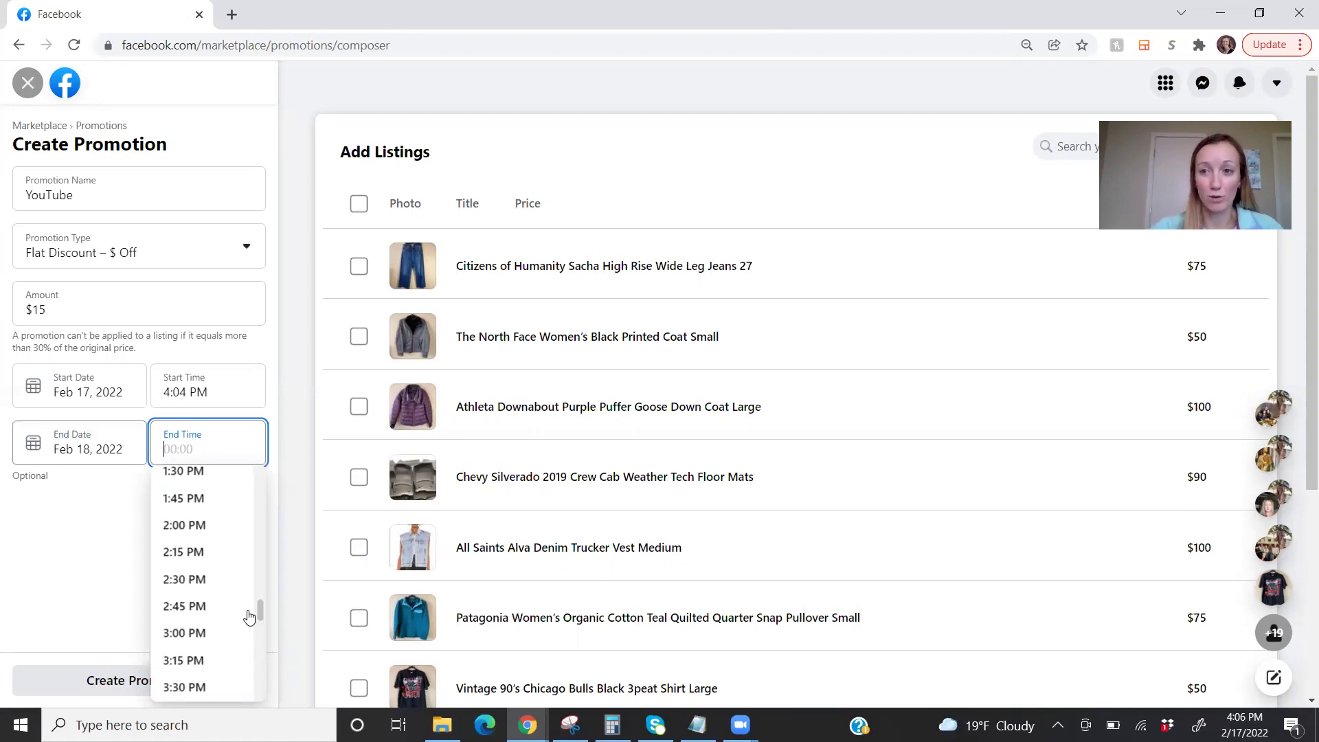
{"action": "left_click", "coordinate": [211, 584]}
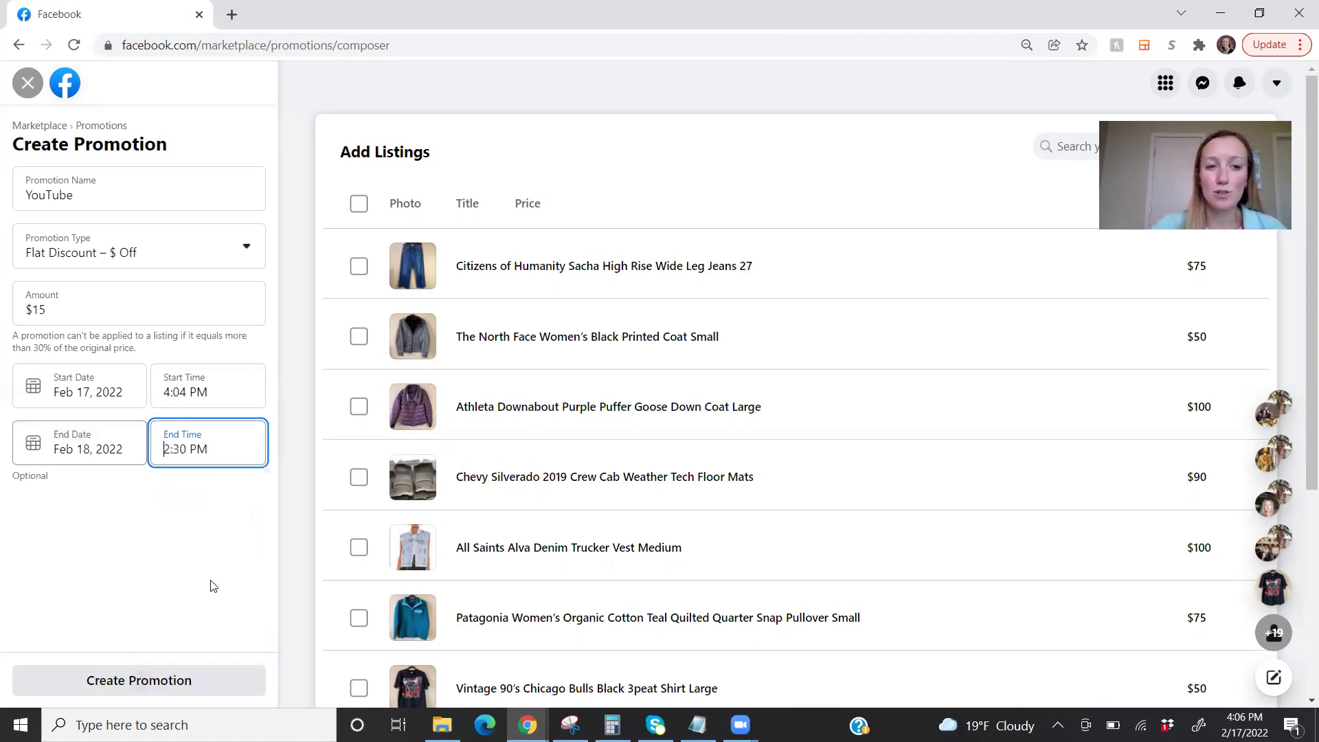
{"action": "left_click", "coordinate": [227, 527]}
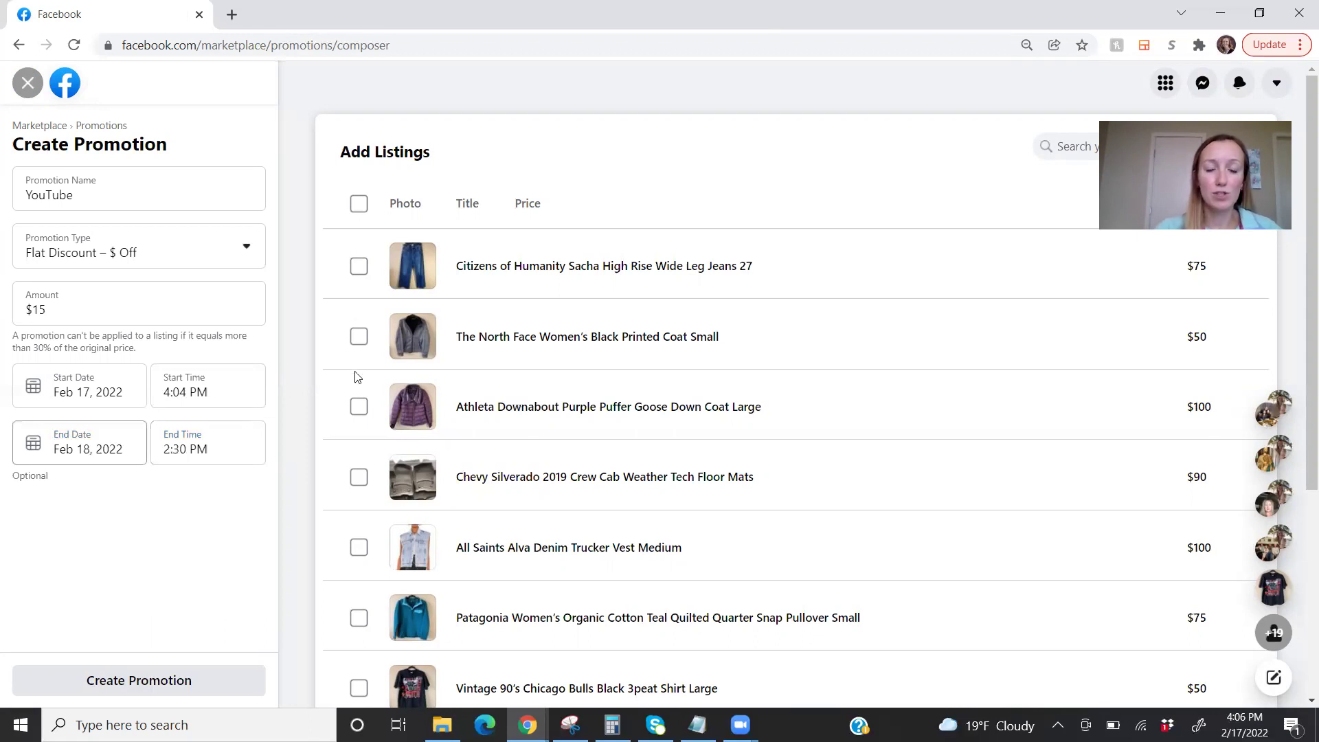
- Include the Athleta puffer coat, All Saints trucker vest and Patagonia teal quilted pullover
{"action": "left_click", "coordinate": [359, 408]}
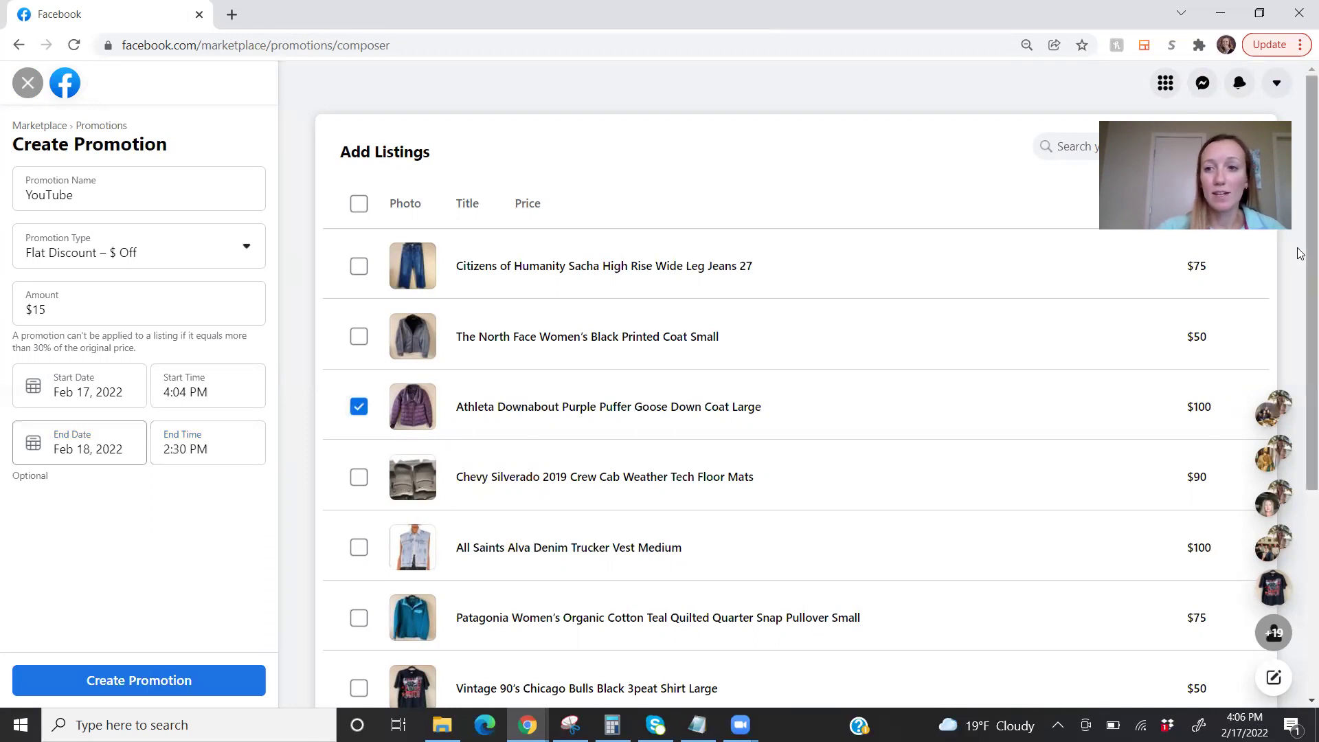
{"action": "scroll", "coordinate": [1300, 239], "scroll_direction": "down", "scroll_amount": 3}
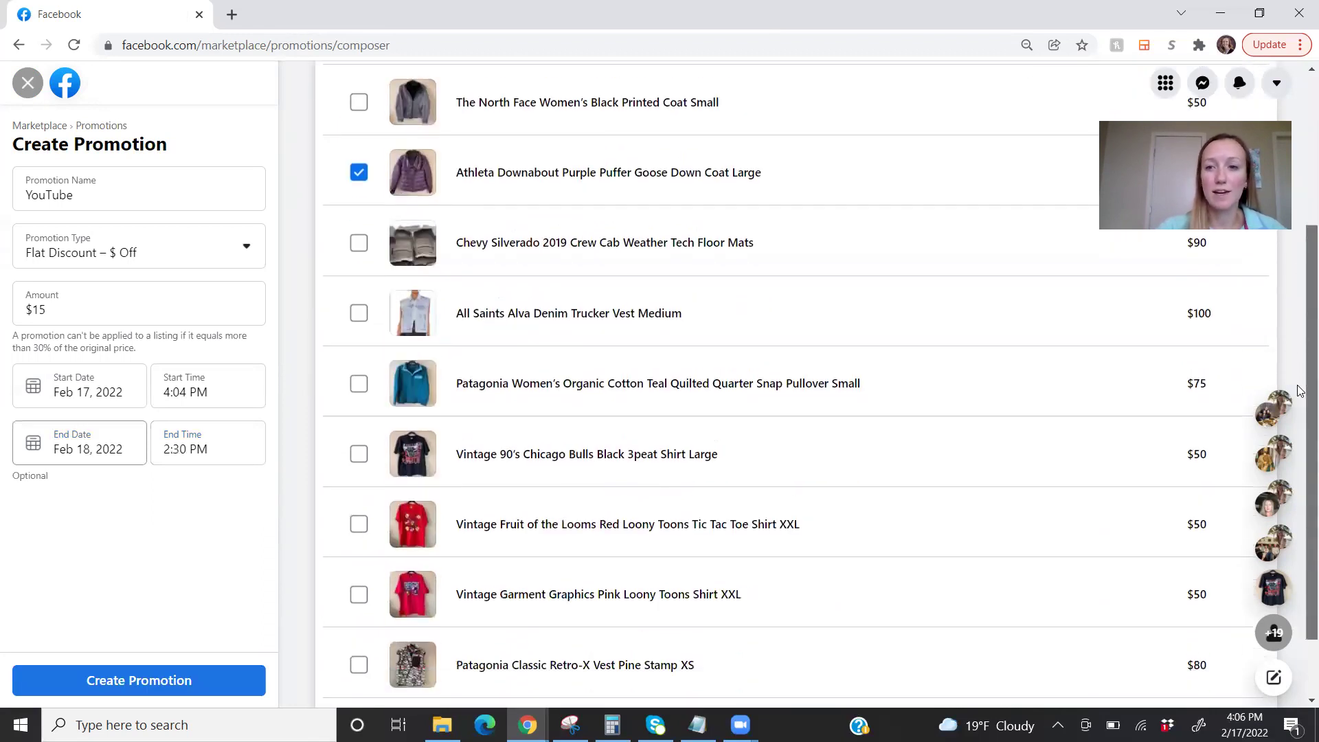
{"action": "left_click", "coordinate": [359, 316]}
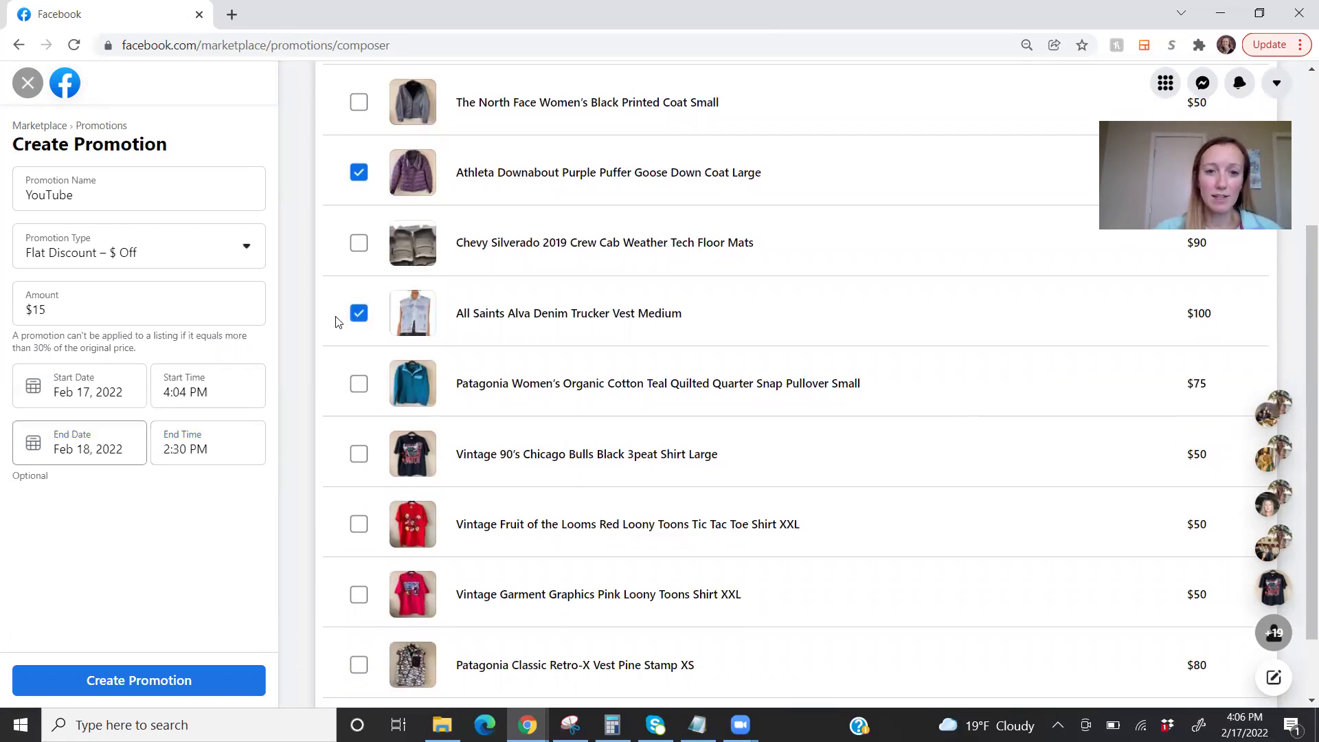
{"action": "left_click", "coordinate": [358, 383]}
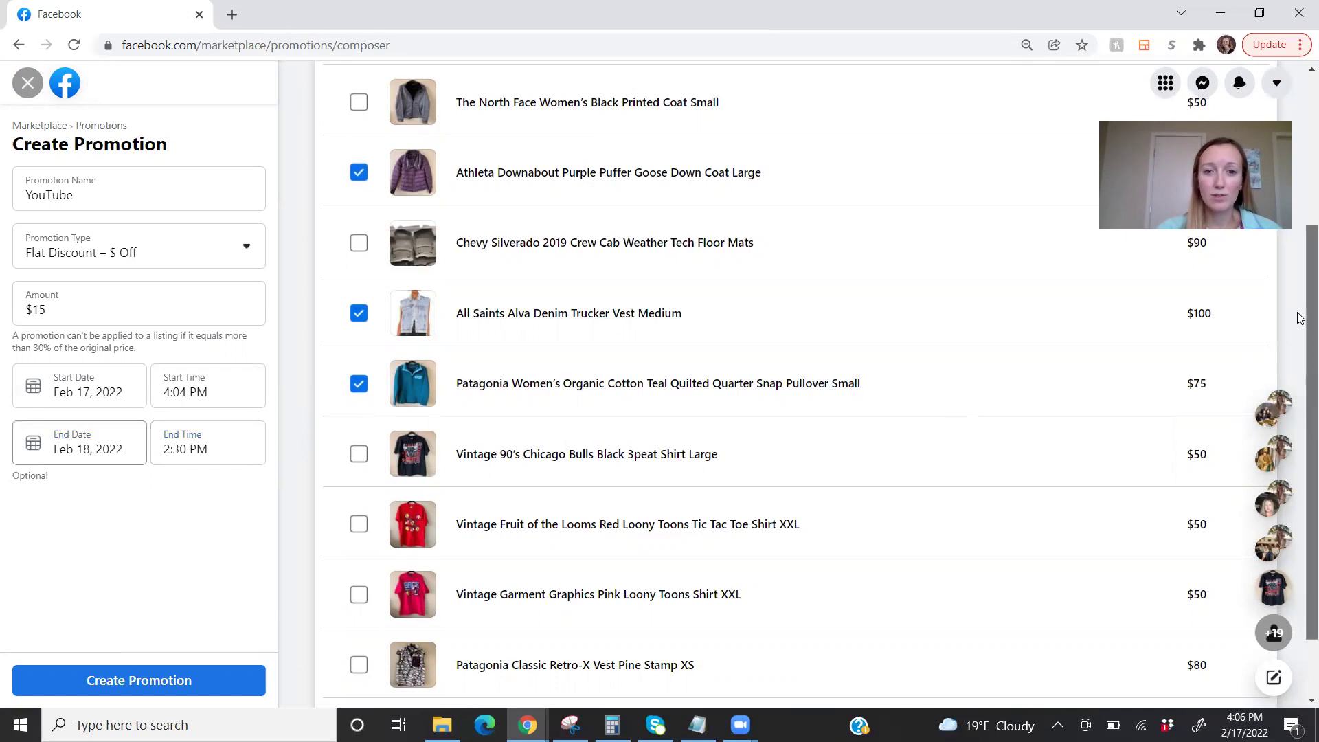
{"action": "scroll", "coordinate": [1301, 344], "scroll_direction": "down", "scroll_amount": 2}
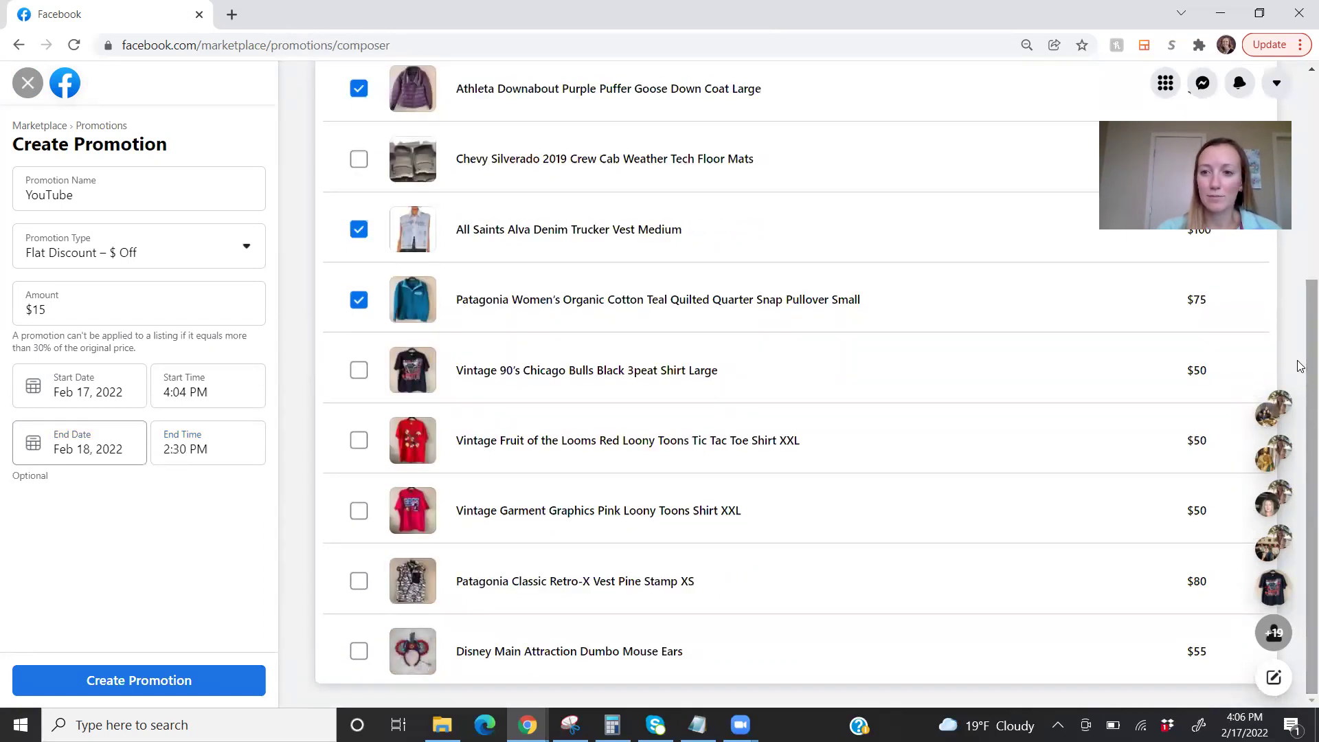
{"action": "left_click_drag", "start_coordinate": [1301, 380], "coordinate": [1301, 66]}
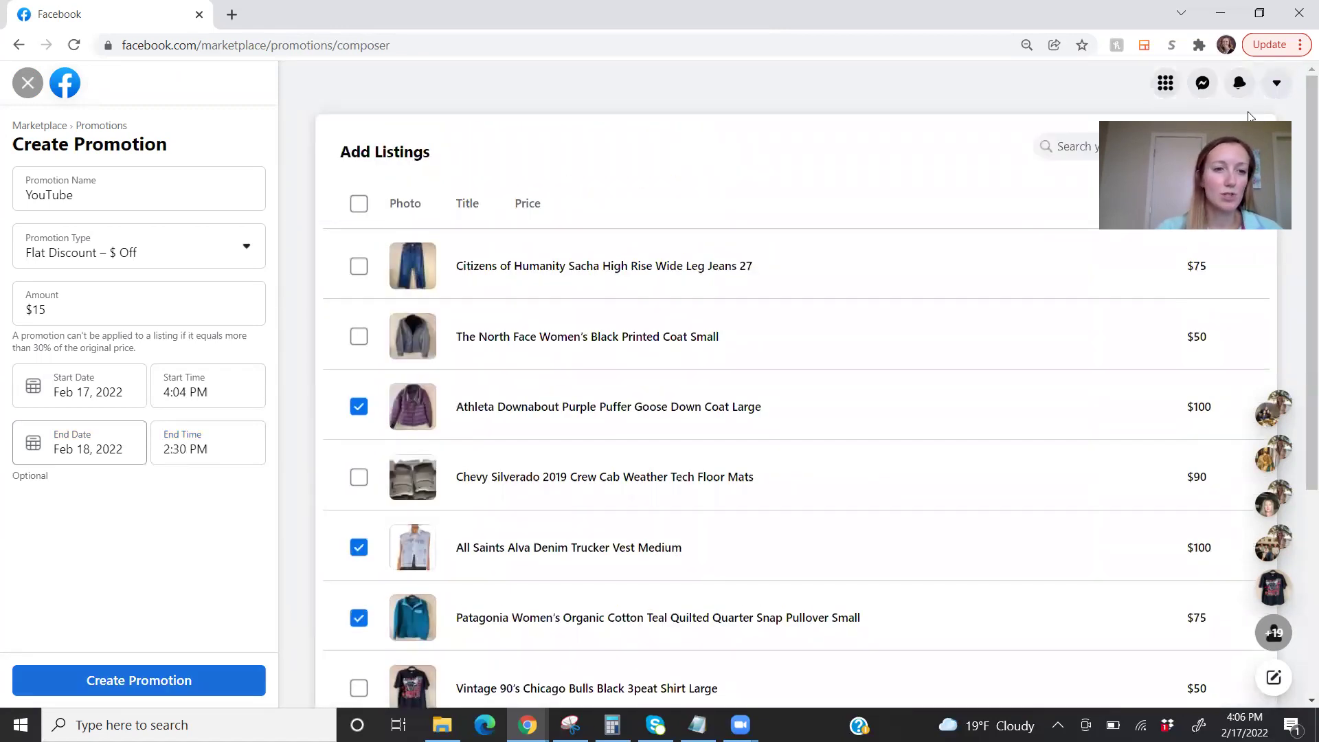
- Rename the promotion to 'YouTube $15 Off' and submit it
{"action": "left_click", "coordinate": [109, 192]}
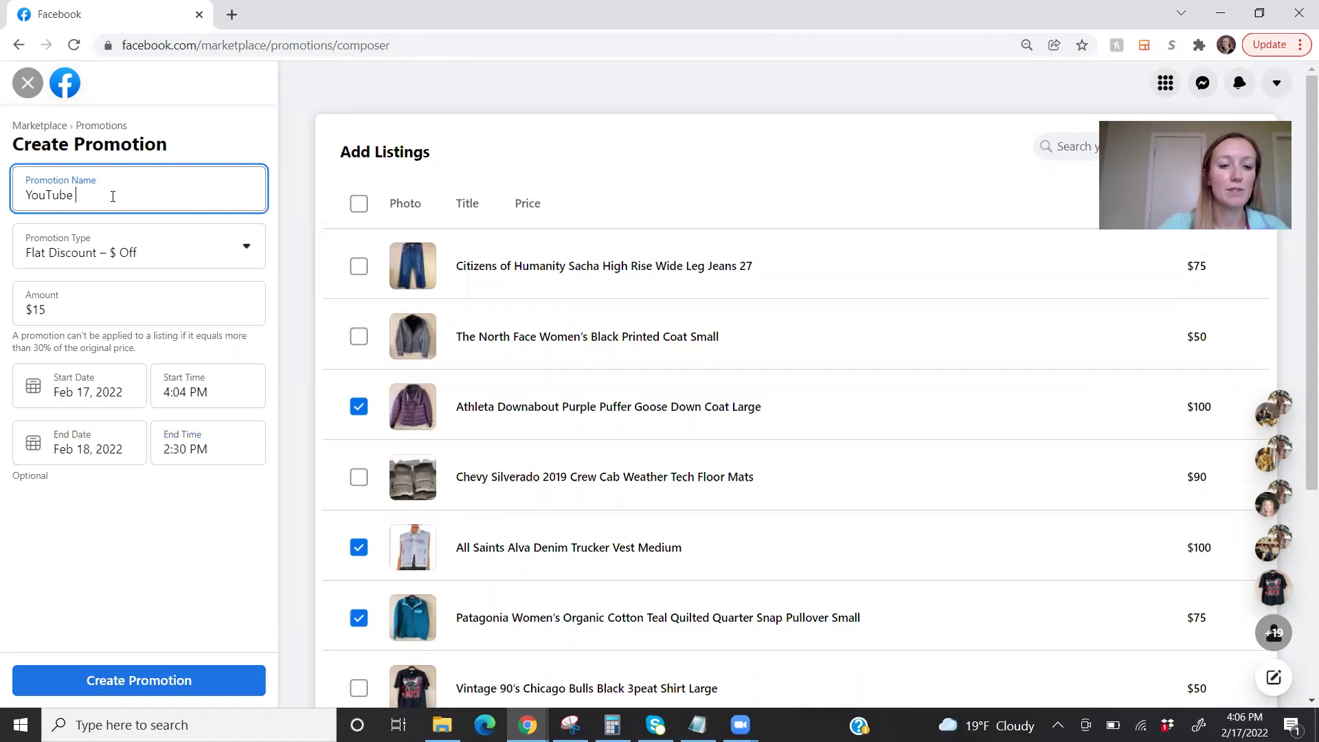
{"action": "type", "text": "$15"}
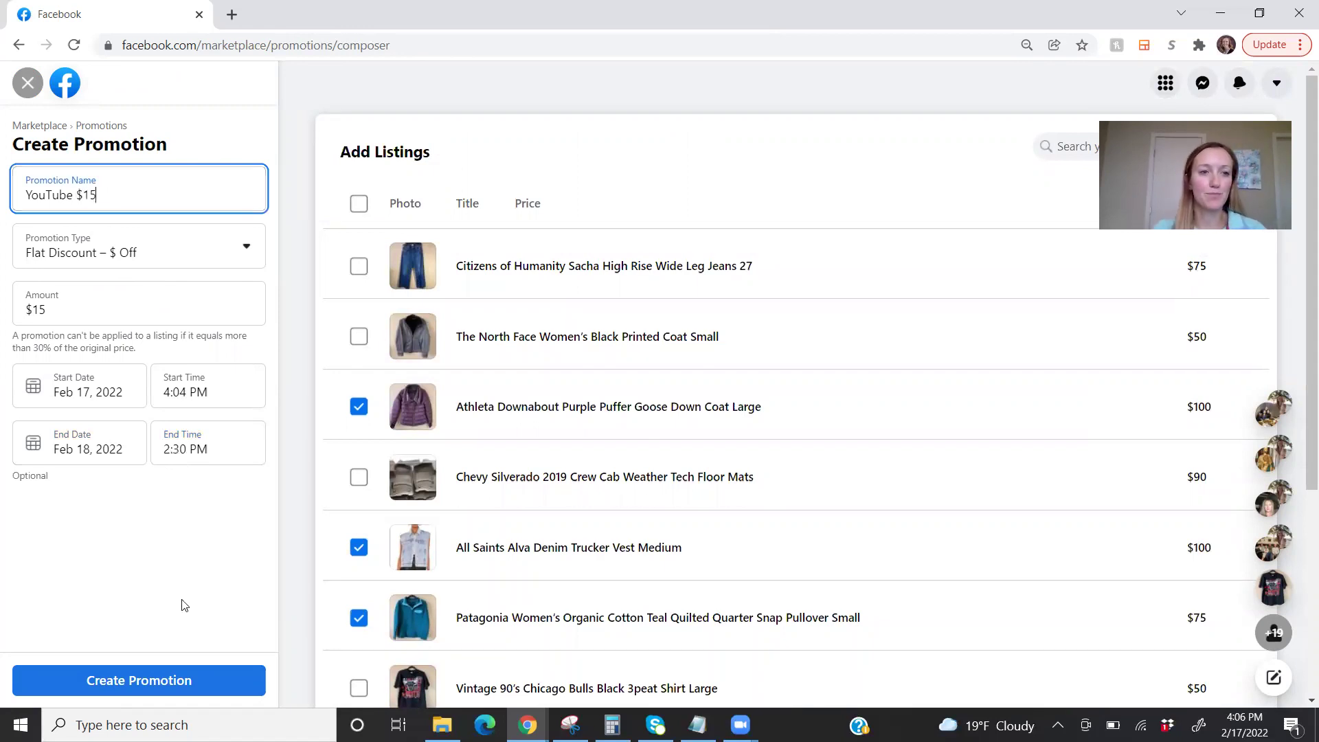
{"action": "type", "text": " Off"}
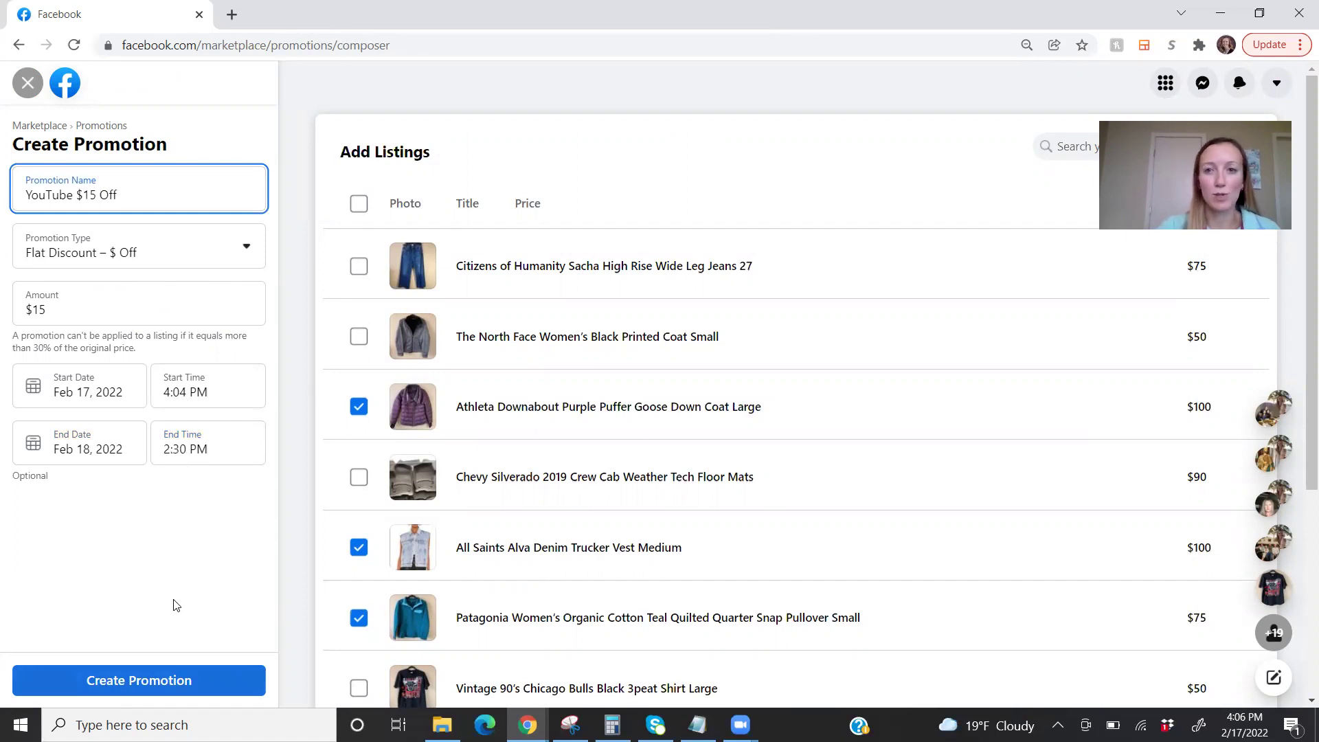
{"action": "key", "text": "Return"}
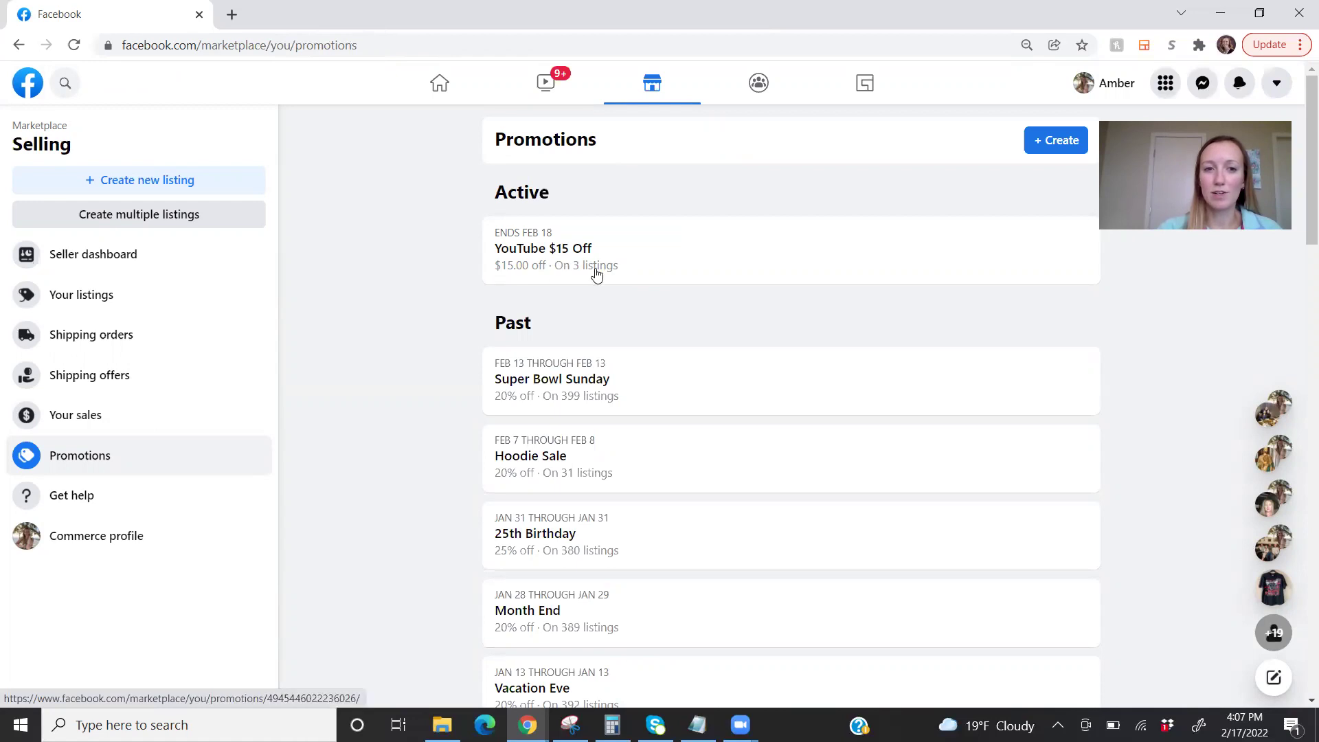
- Open a fresh blank Create Promotion form for another promotion
{"action": "left_click", "coordinate": [1062, 142]}
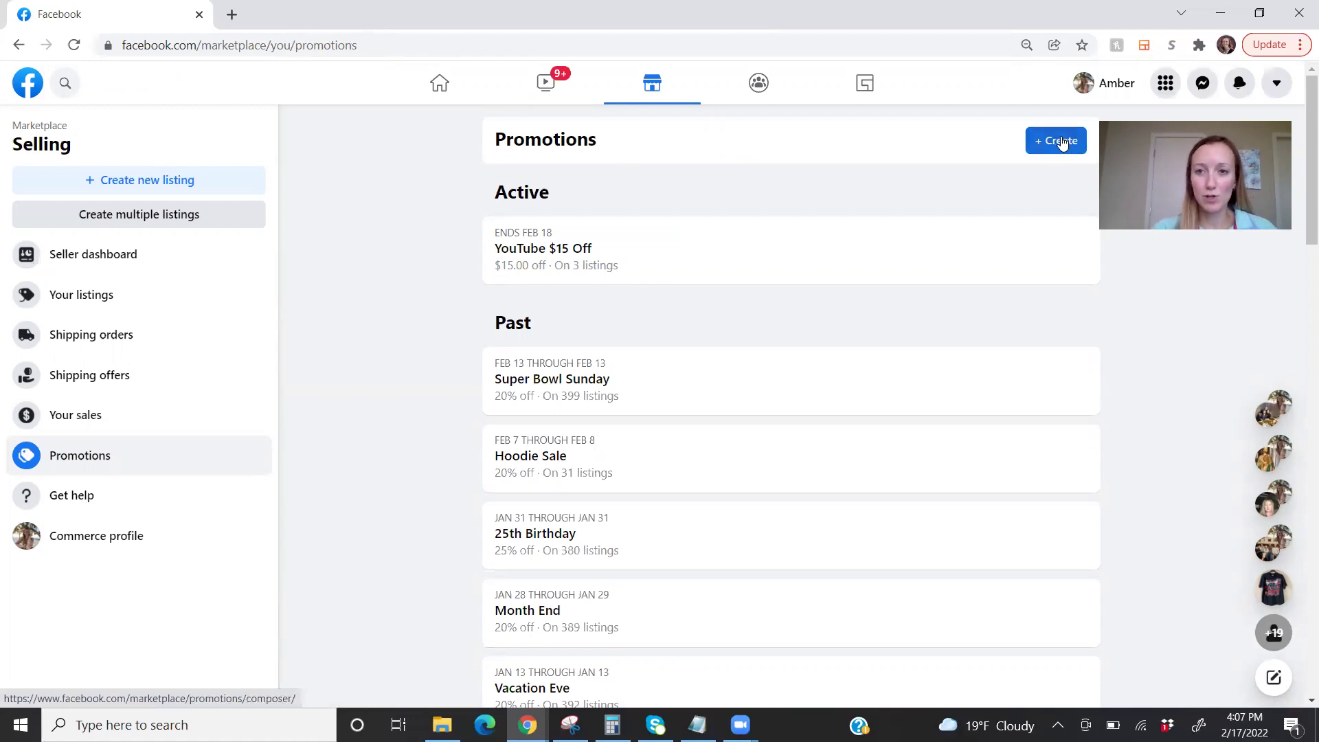
- Name the promotion 'YouTube 20% Off' as a Flat Discount – % Off of 20%
{"action": "left_click", "coordinate": [135, 177]}
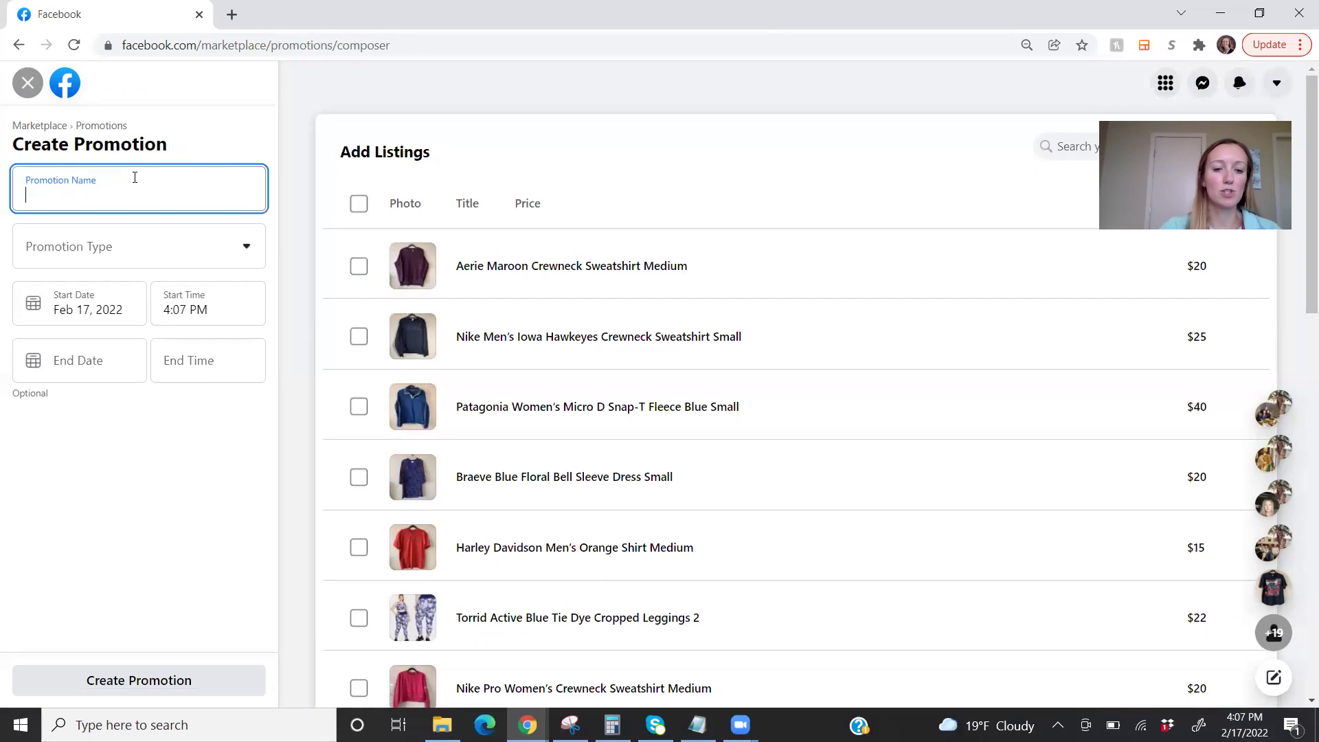
{"action": "type", "text": "YouTube "}
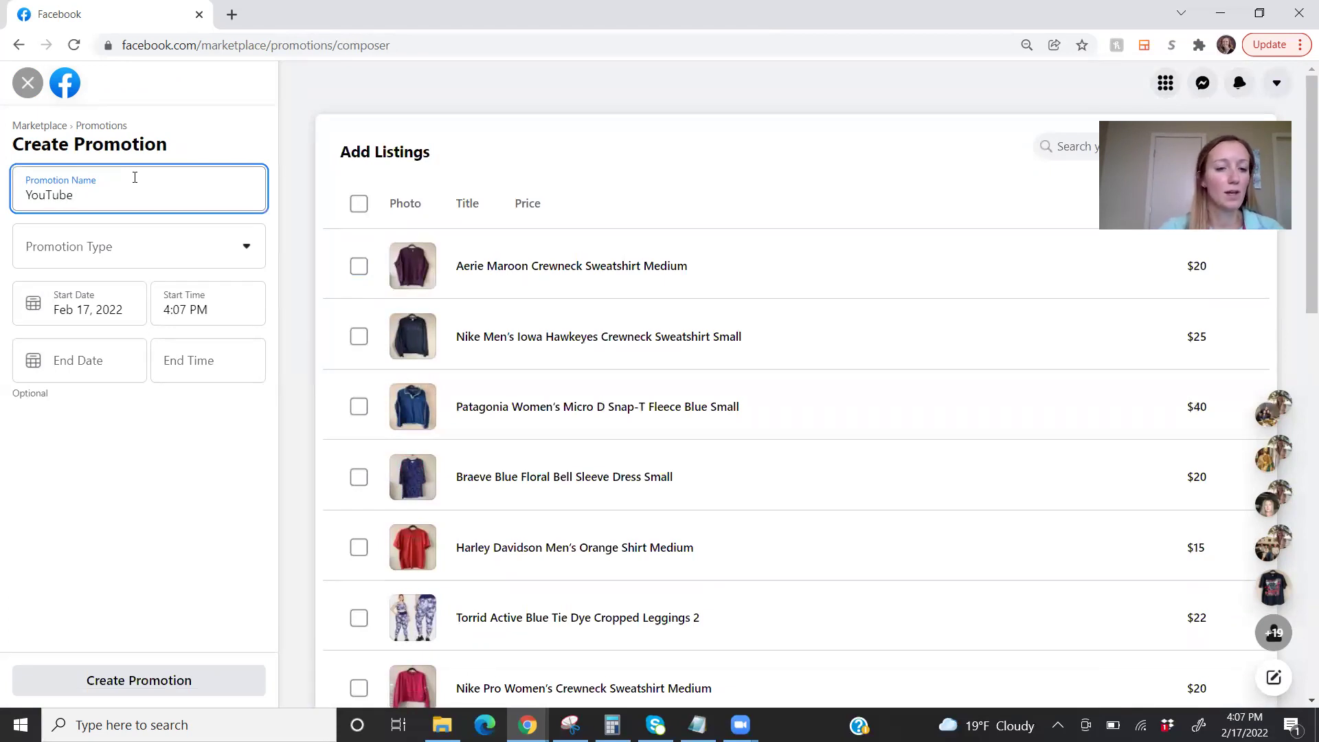
{"action": "type", "text": "20%"}
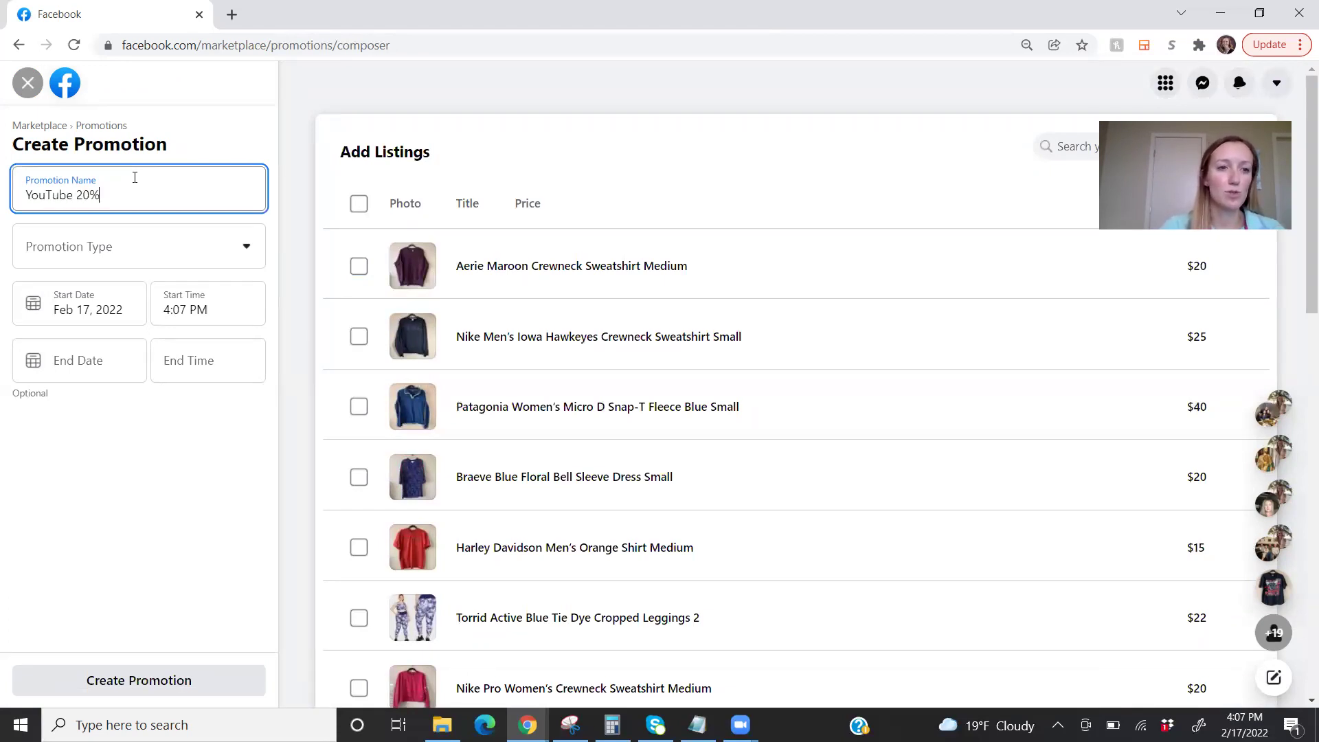
{"action": "type", "text": " Off"}
{"action": "left_click", "coordinate": [221, 254]}
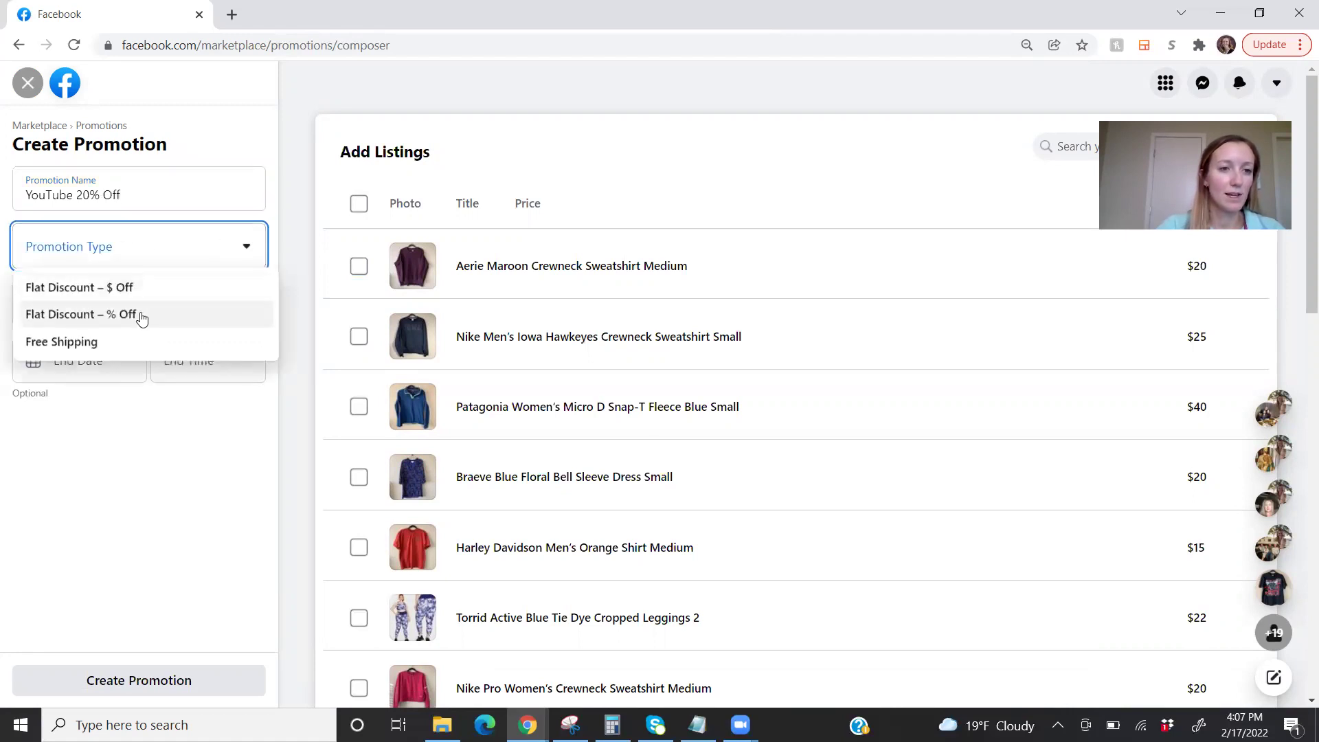
{"action": "left_click", "coordinate": [142, 316]}
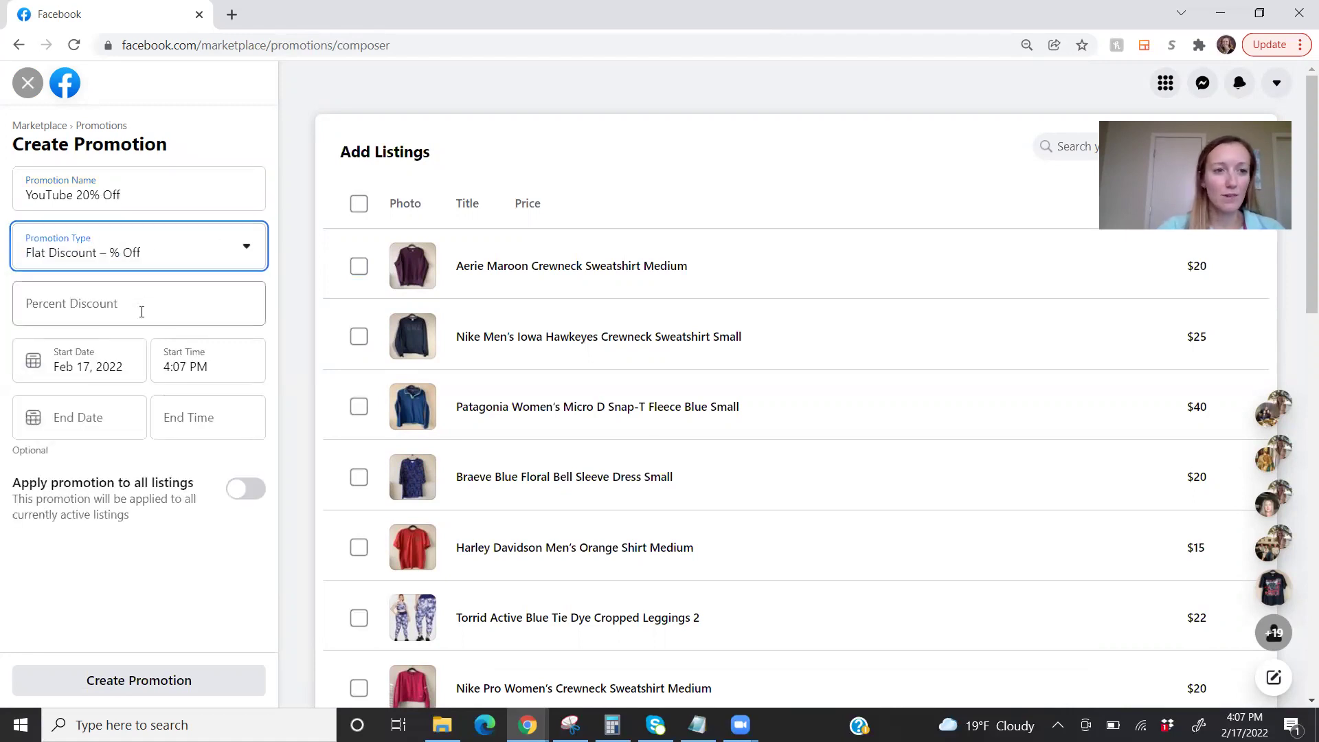
{"action": "left_click", "coordinate": [90, 314]}
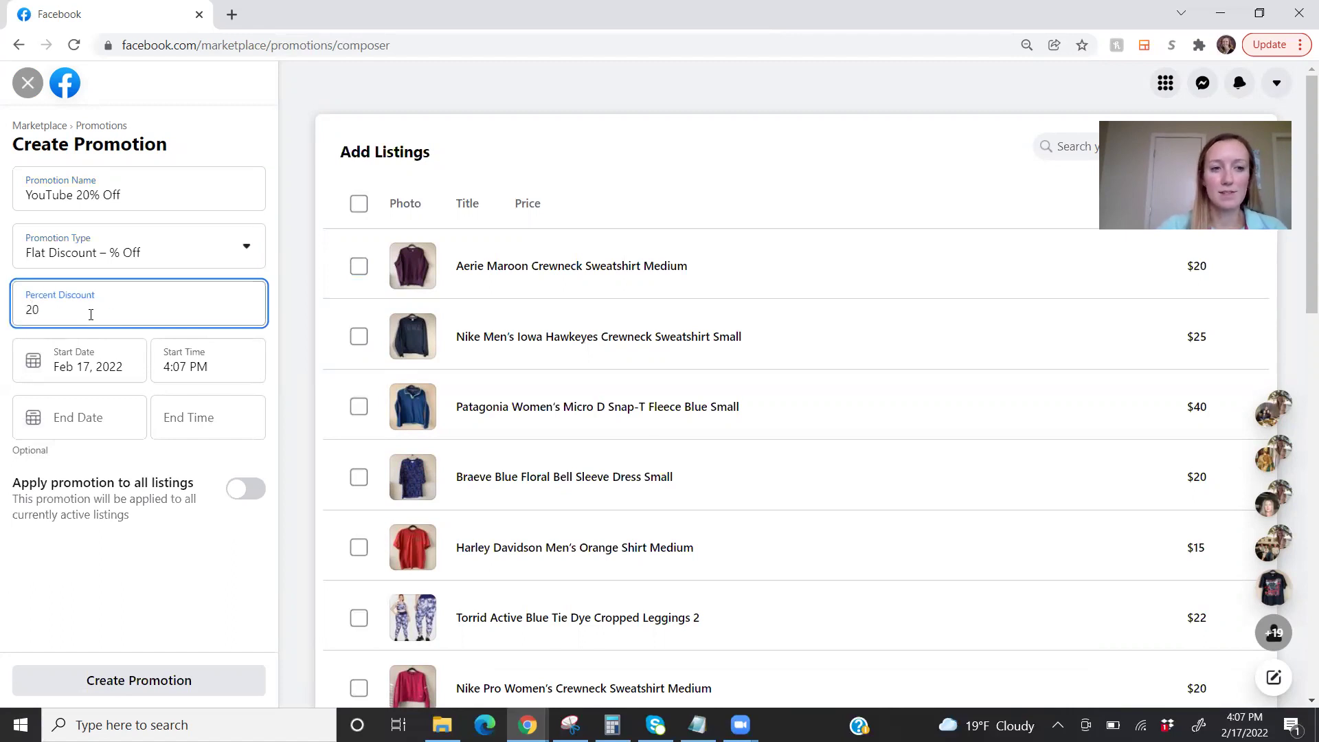
- Set the promotion to end on Feb 18, 2022 at 2:30 PM
{"action": "left_click", "coordinate": [81, 430]}
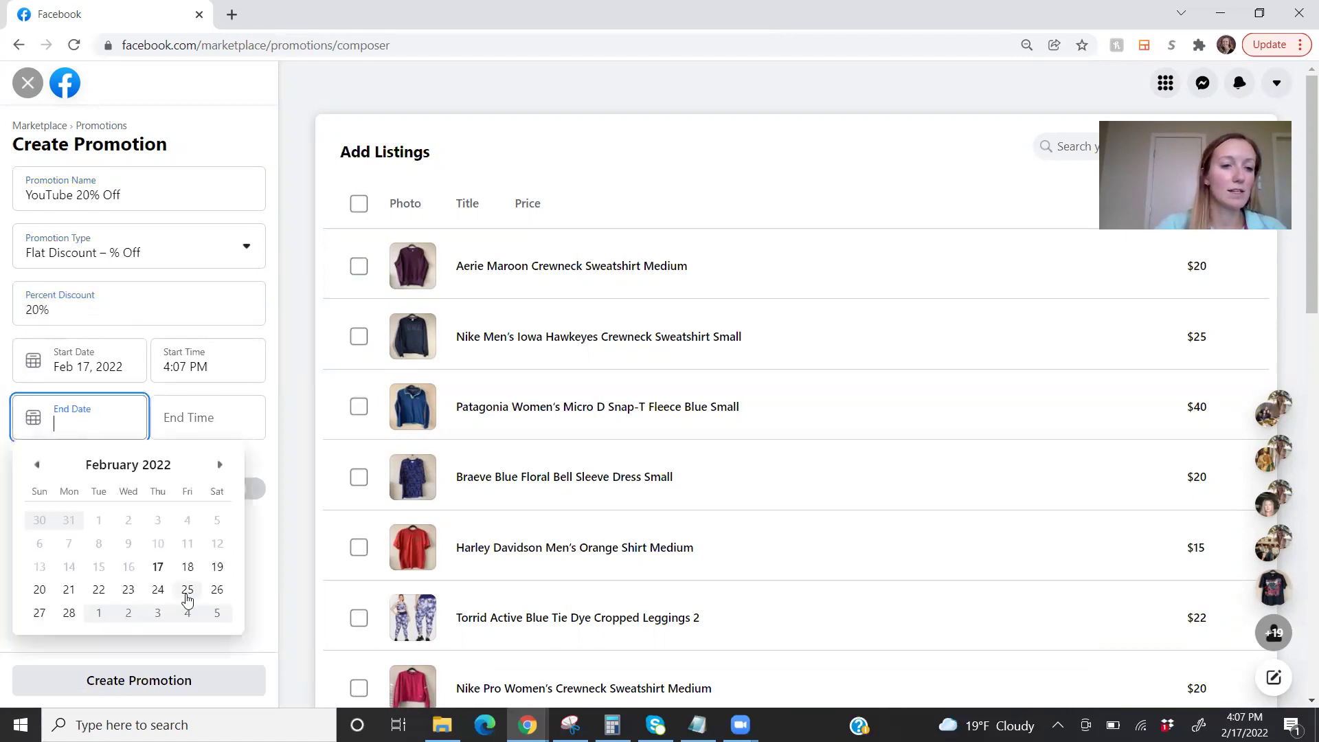
{"action": "left_click", "coordinate": [189, 568]}
{"action": "left_click", "coordinate": [193, 419]}
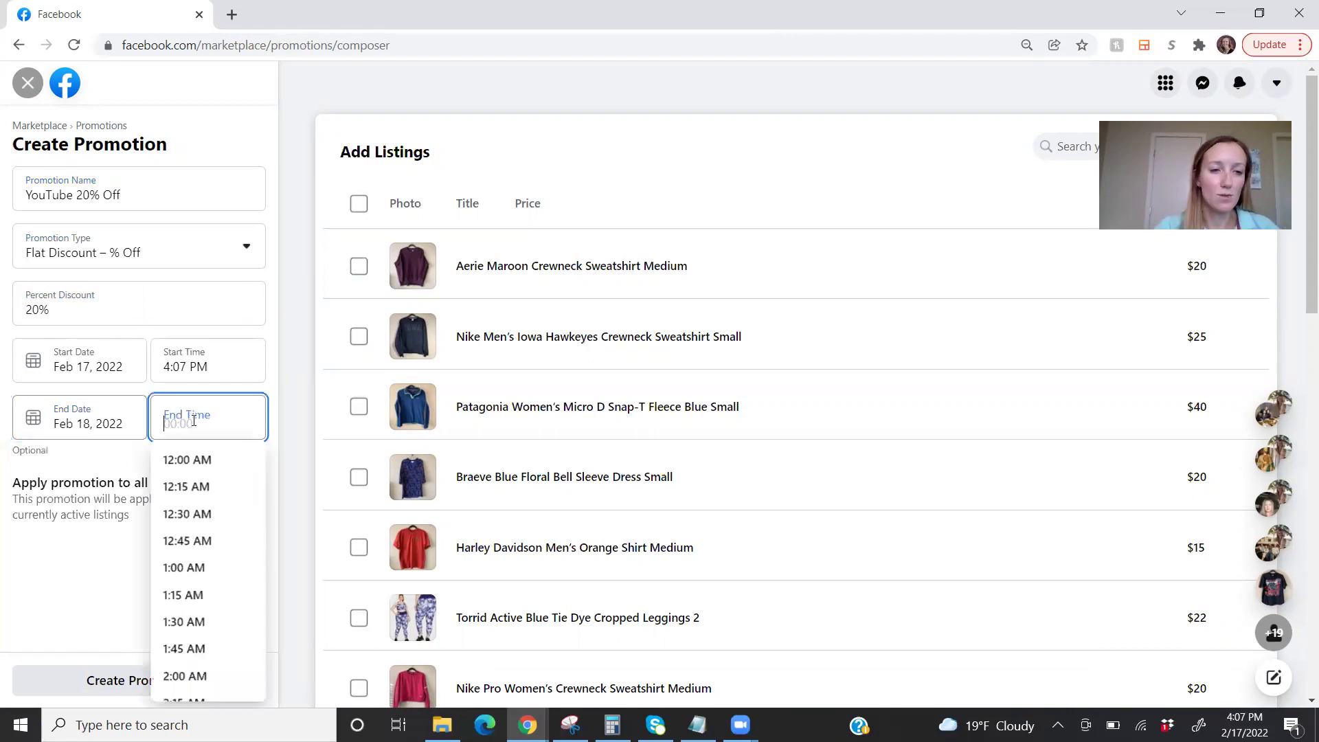
{"action": "left_click_drag", "start_coordinate": [259, 456], "coordinate": [257, 594]}
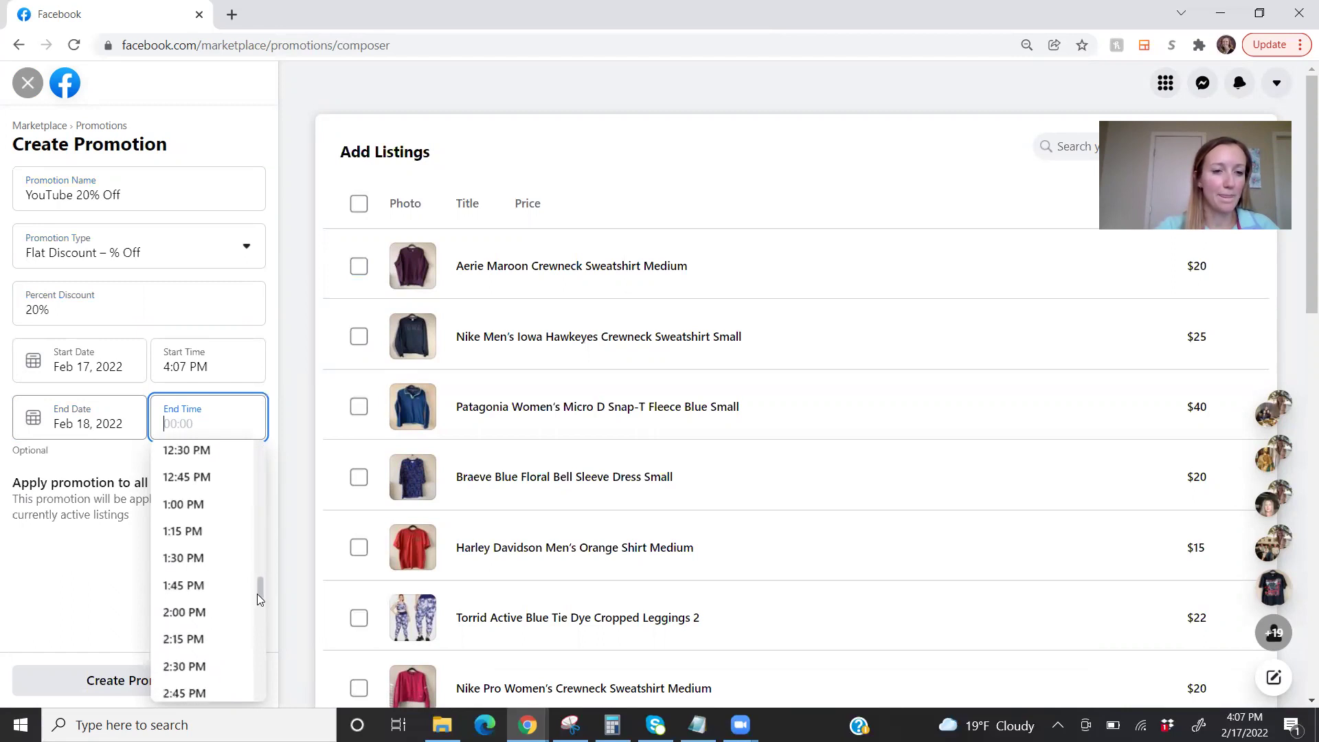
{"action": "left_click", "coordinate": [184, 666]}
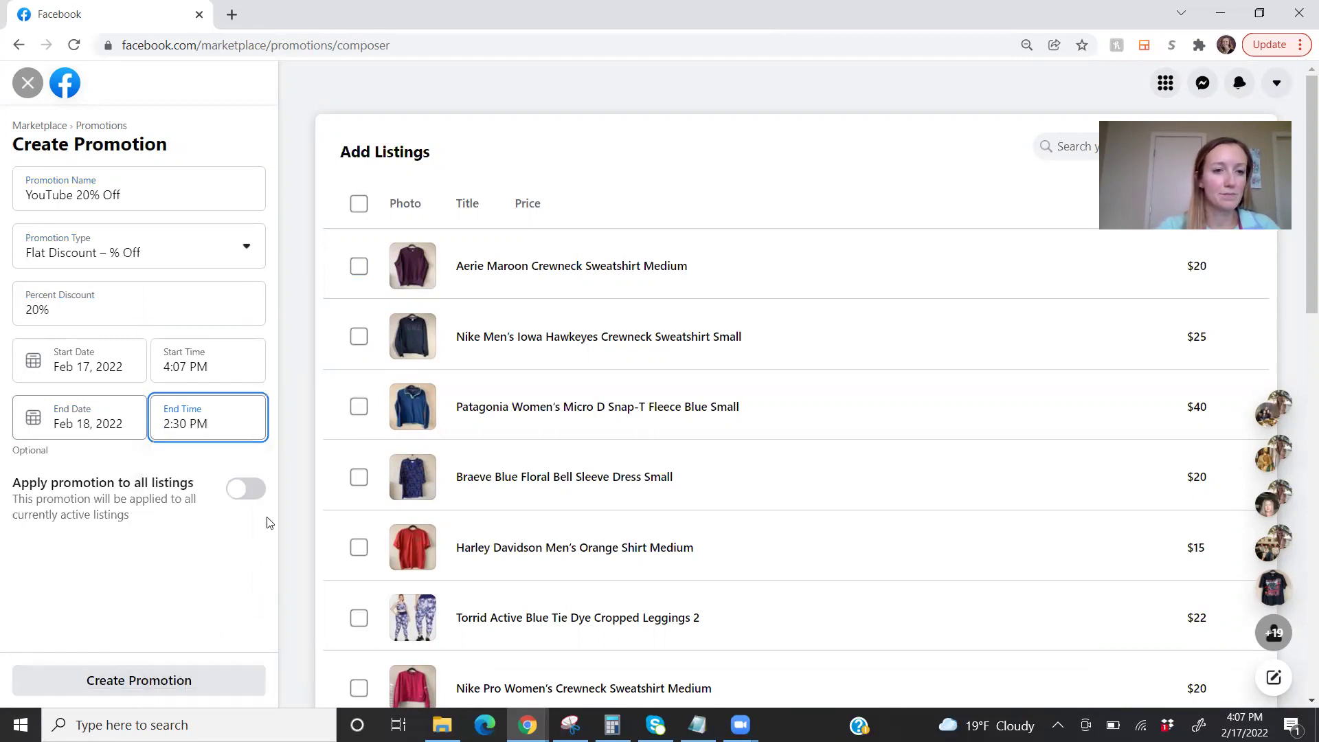
{"action": "left_click", "coordinate": [284, 491]}
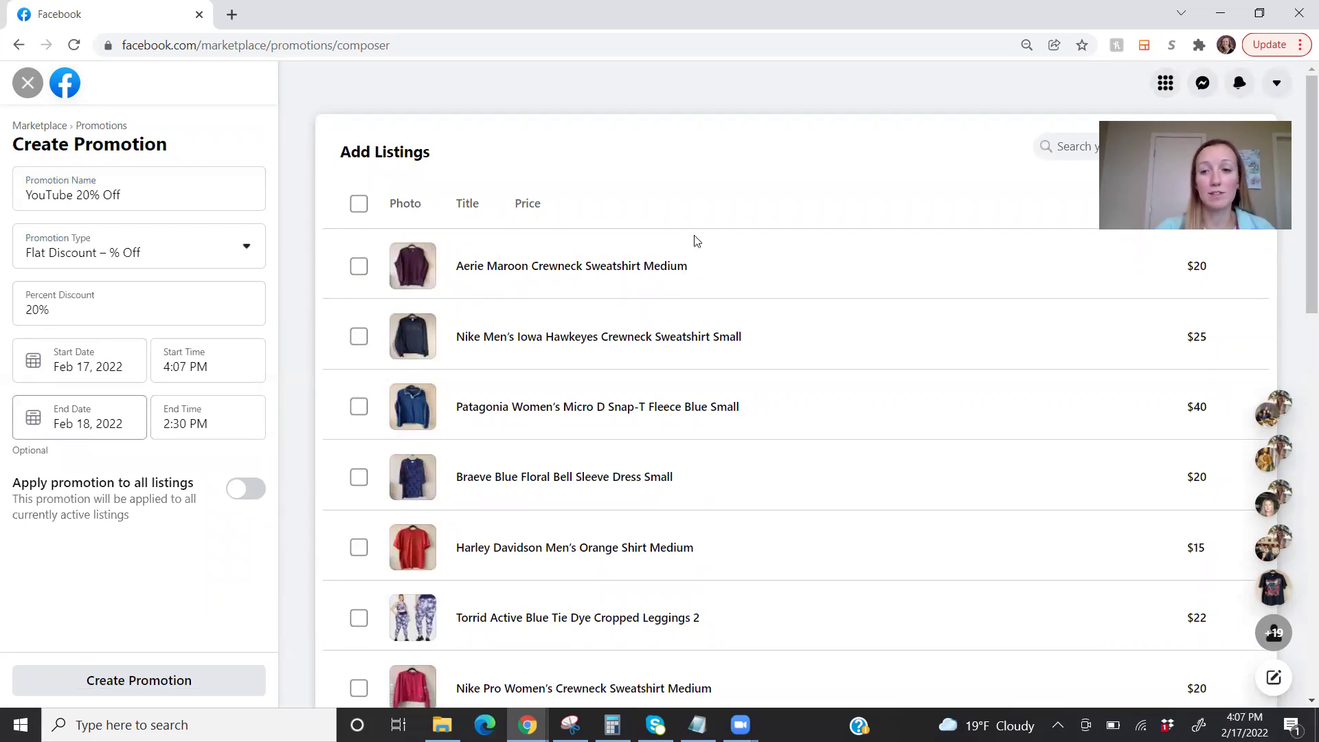
{"action": "left_click", "coordinate": [51, 308]}
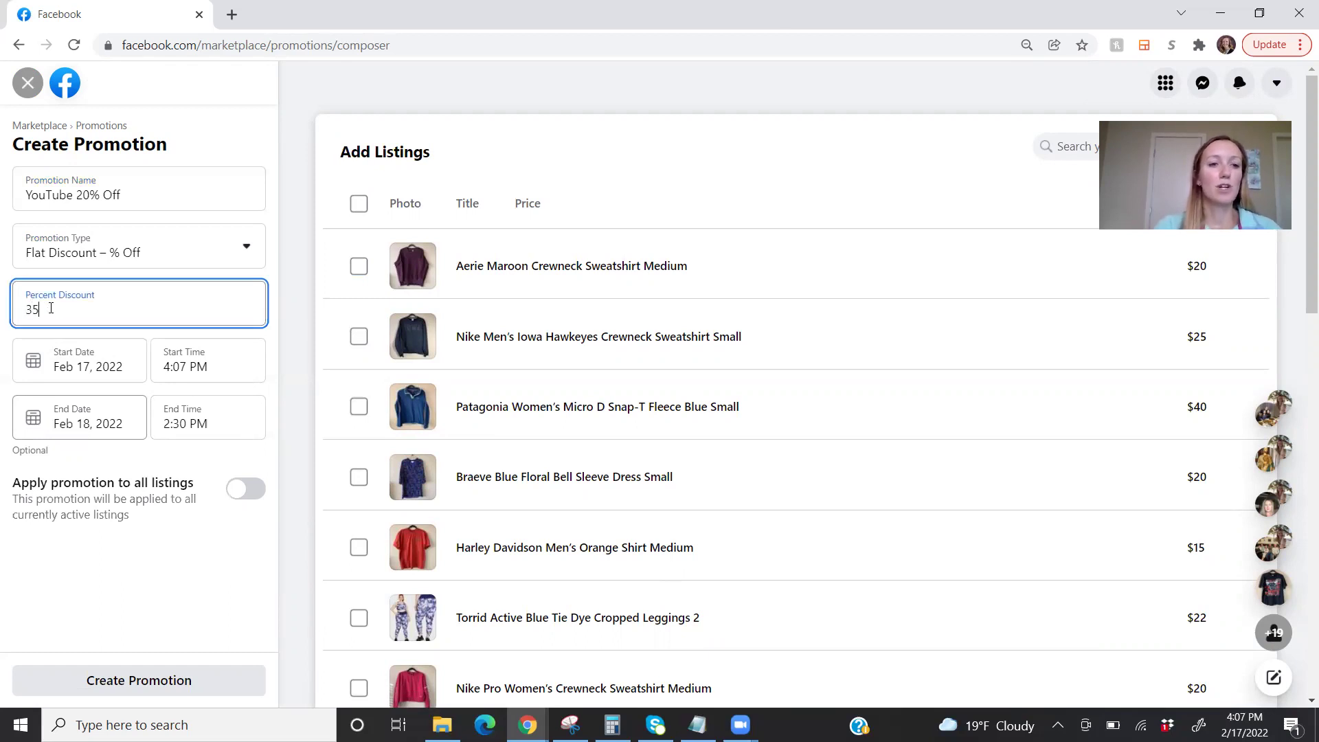
{"action": "type", "text": "35"}
{"action": "left_click", "coordinate": [303, 352]}
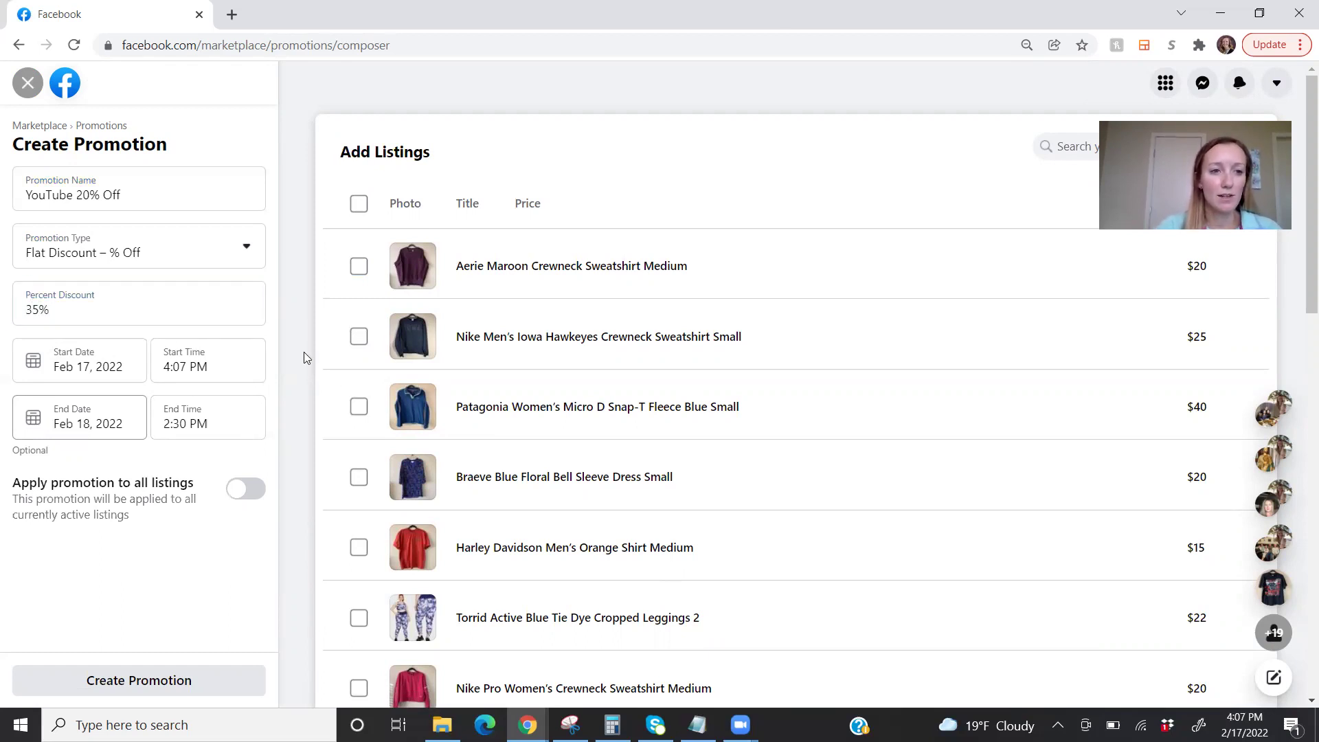
{"action": "triple_click", "coordinate": [129, 321]}
{"action": "type", "text": "3"}
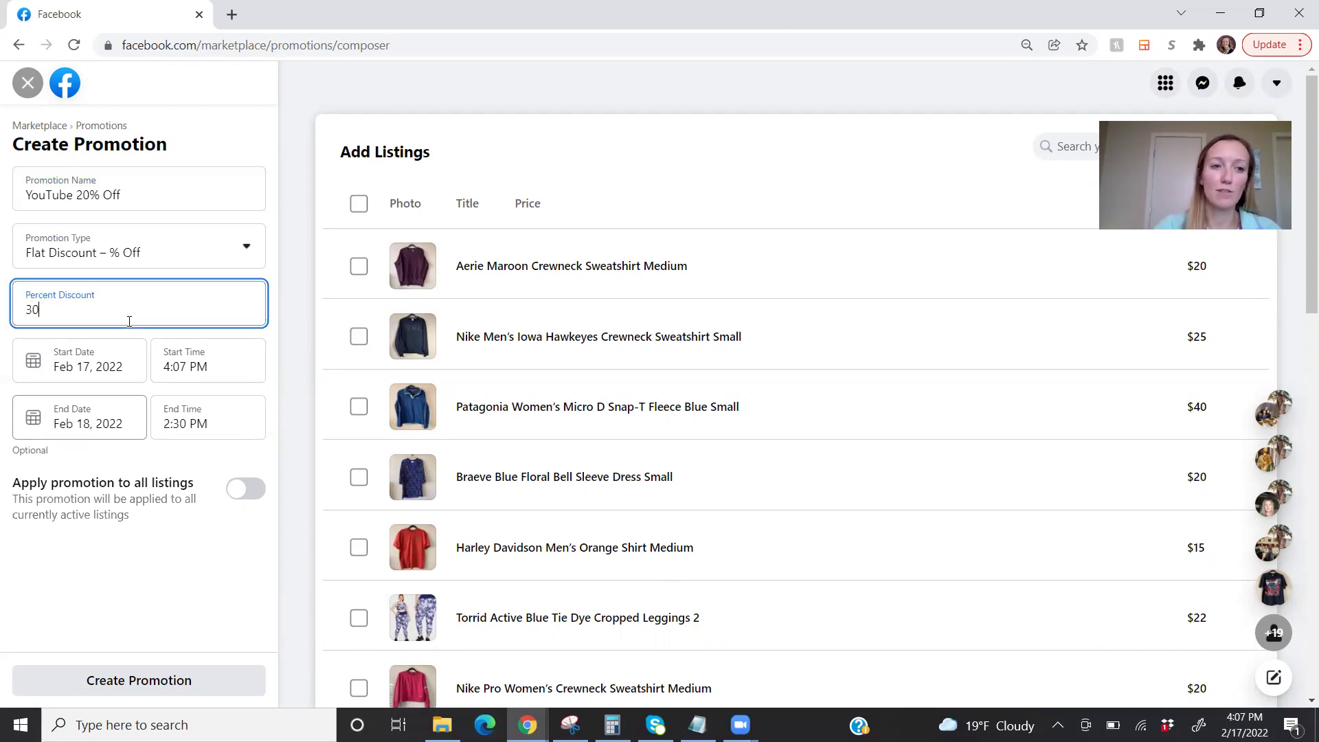
{"action": "type", "text": "0"}
{"action": "left_click", "coordinate": [302, 334]}
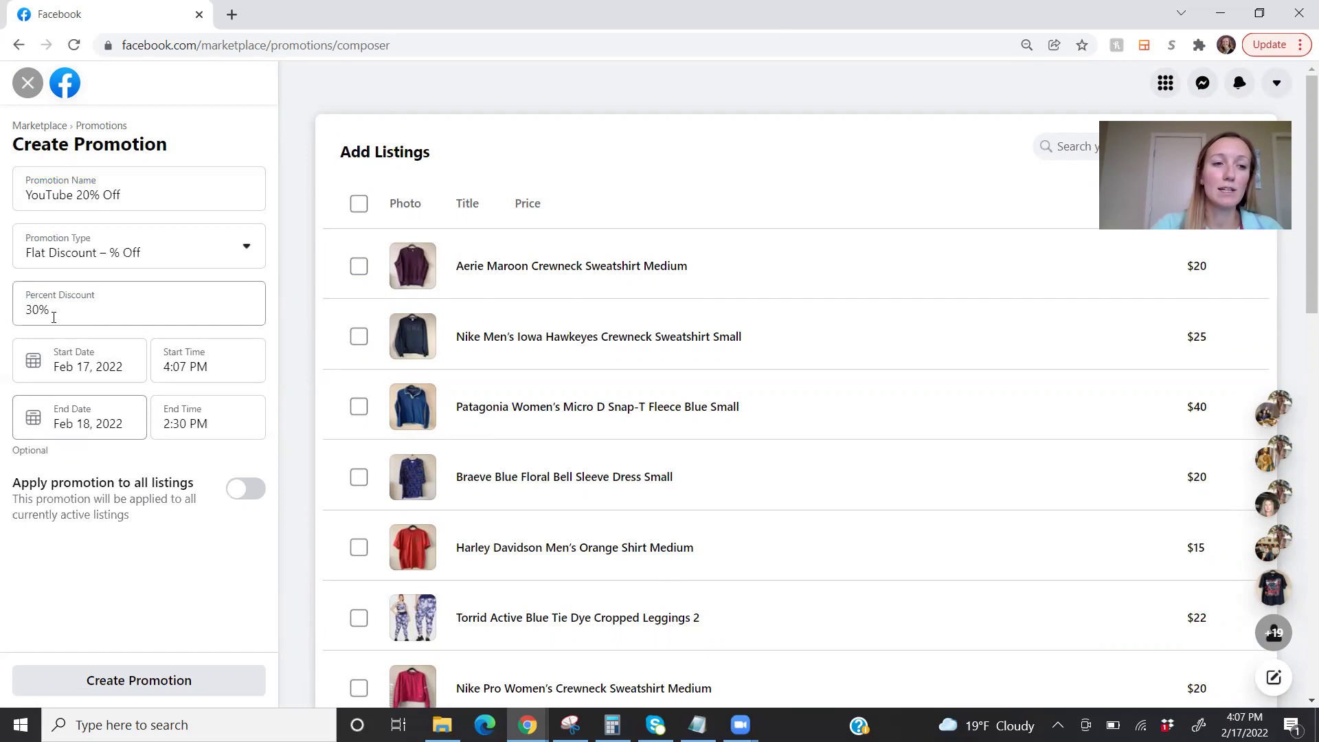
{"action": "triple_click", "coordinate": [54, 317]}
{"action": "key", "text": "BackSpace"}
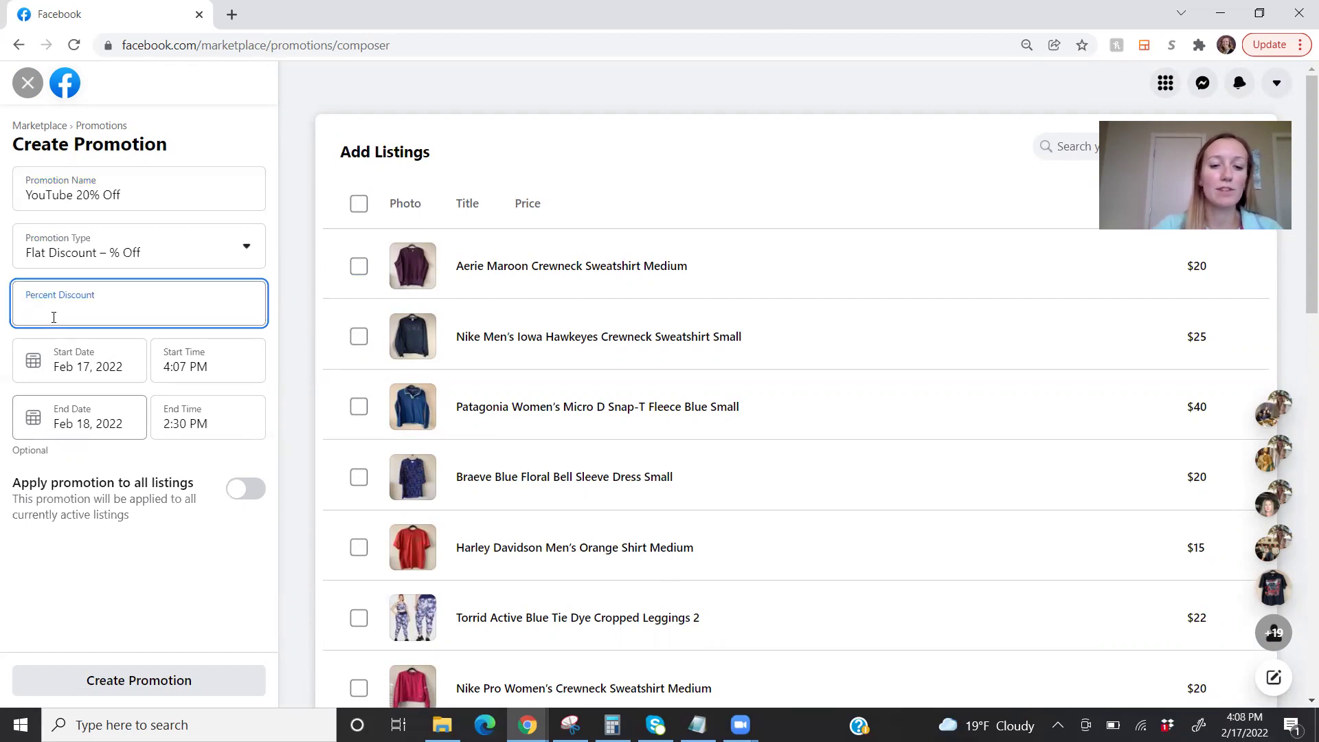
{"action": "type", "text": "50"}
{"action": "left_click", "coordinate": [296, 316]}
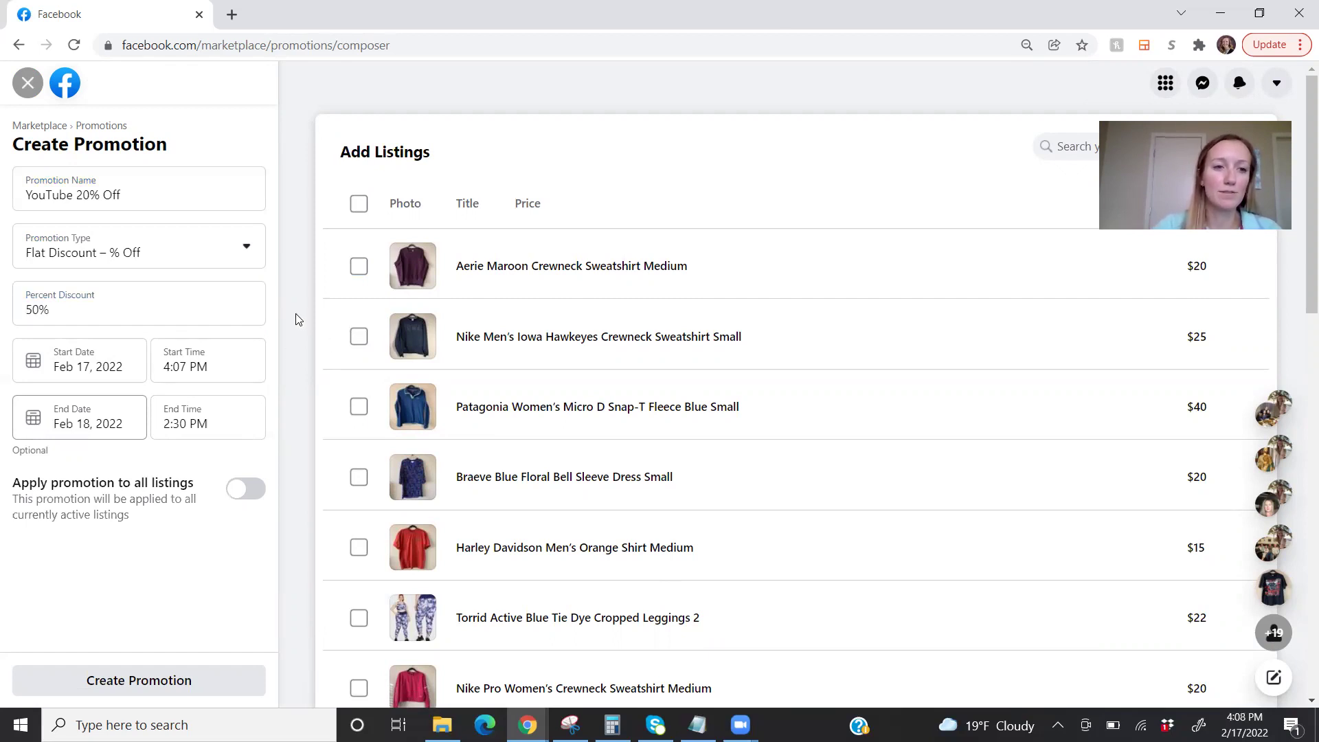
{"action": "left_click", "coordinate": [228, 313]}
{"action": "key", "text": "ctrl+a"}
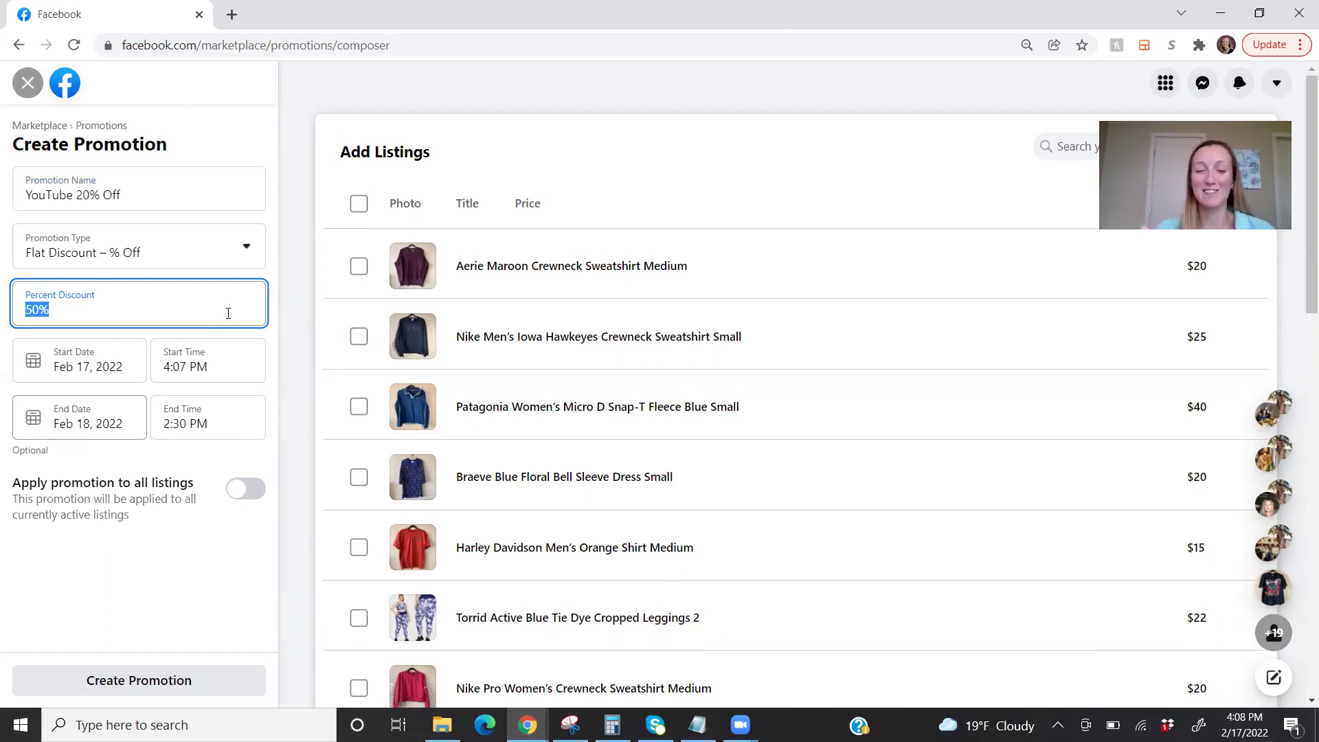
{"action": "key", "text": "BackSpace"}
{"action": "type", "text": "20"}
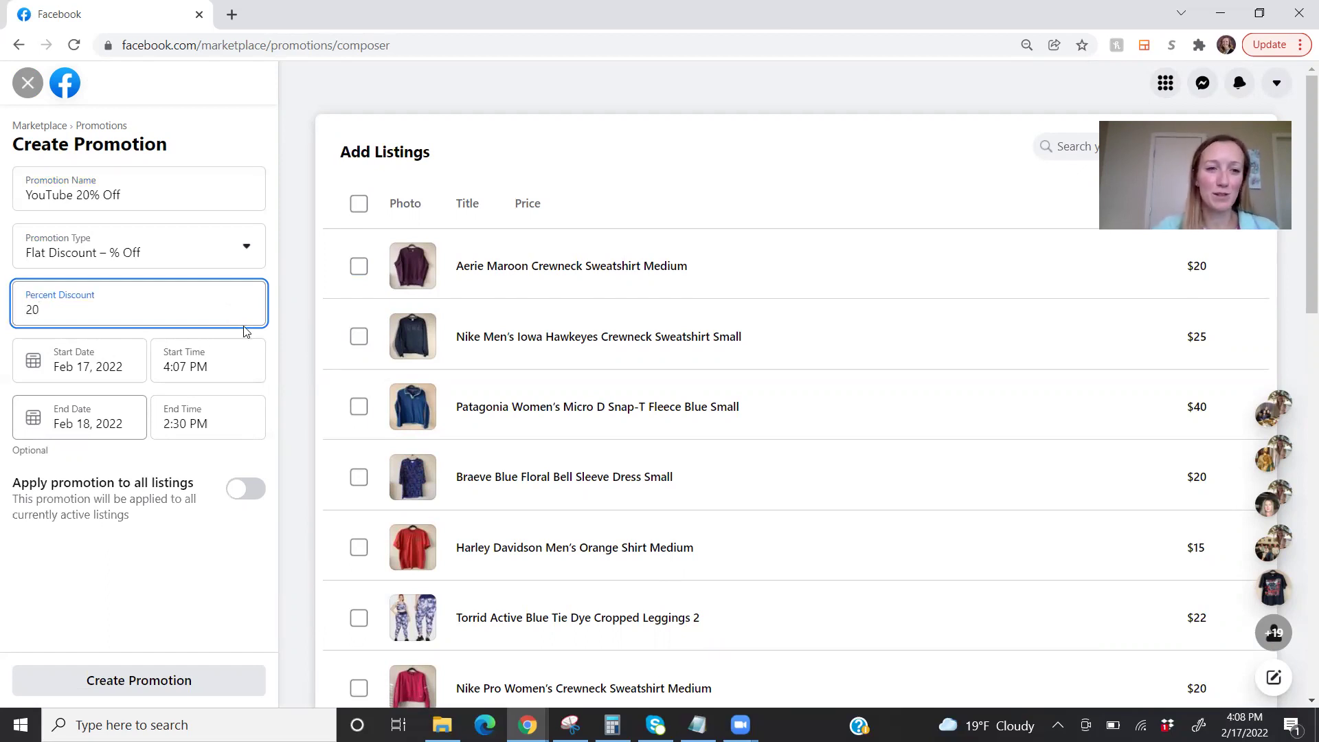
{"action": "left_click", "coordinate": [291, 347]}
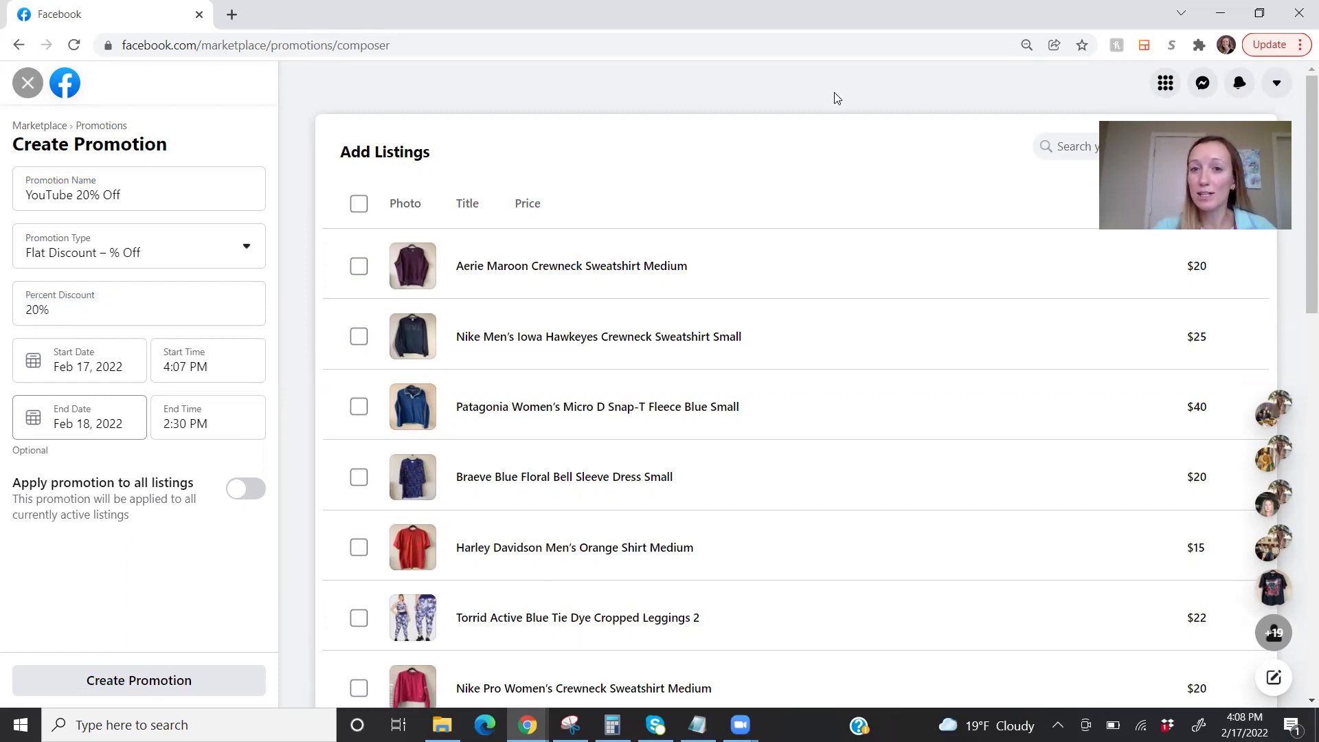
- Search 'patagonia' and add Snap-T Fleece, Seabrook Dress, Pink and Green Seamless Tanks, Retro-X Vest
{"action": "left_click", "coordinate": [1116, 146]}
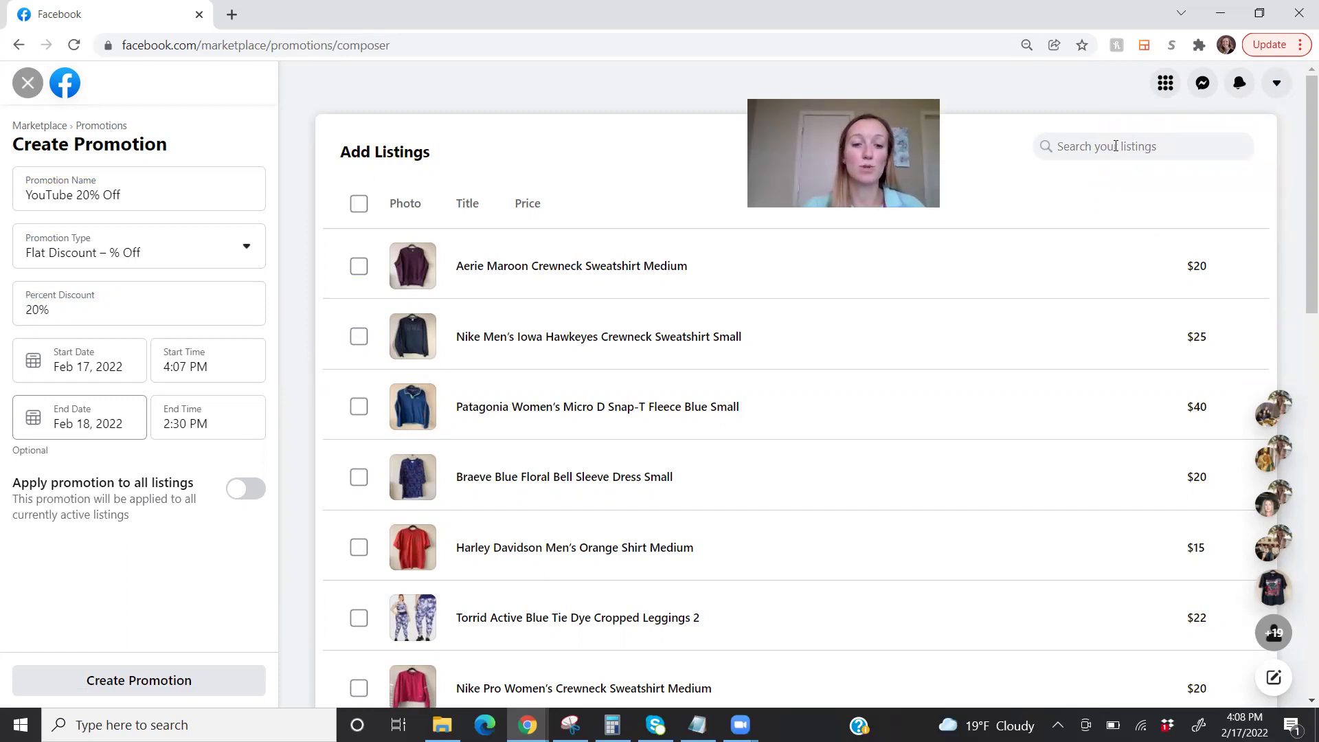
{"action": "type", "text": "patagonia"}
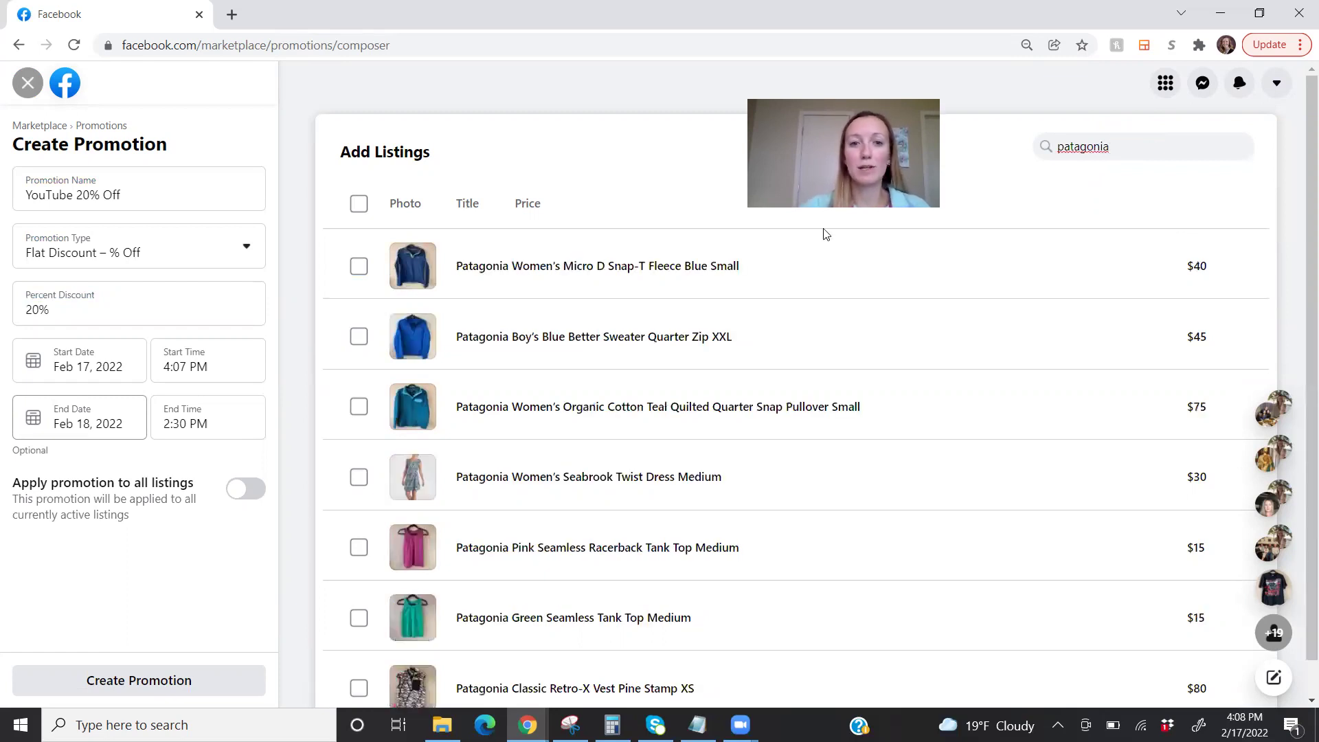
{"action": "left_click", "coordinate": [354, 267]}
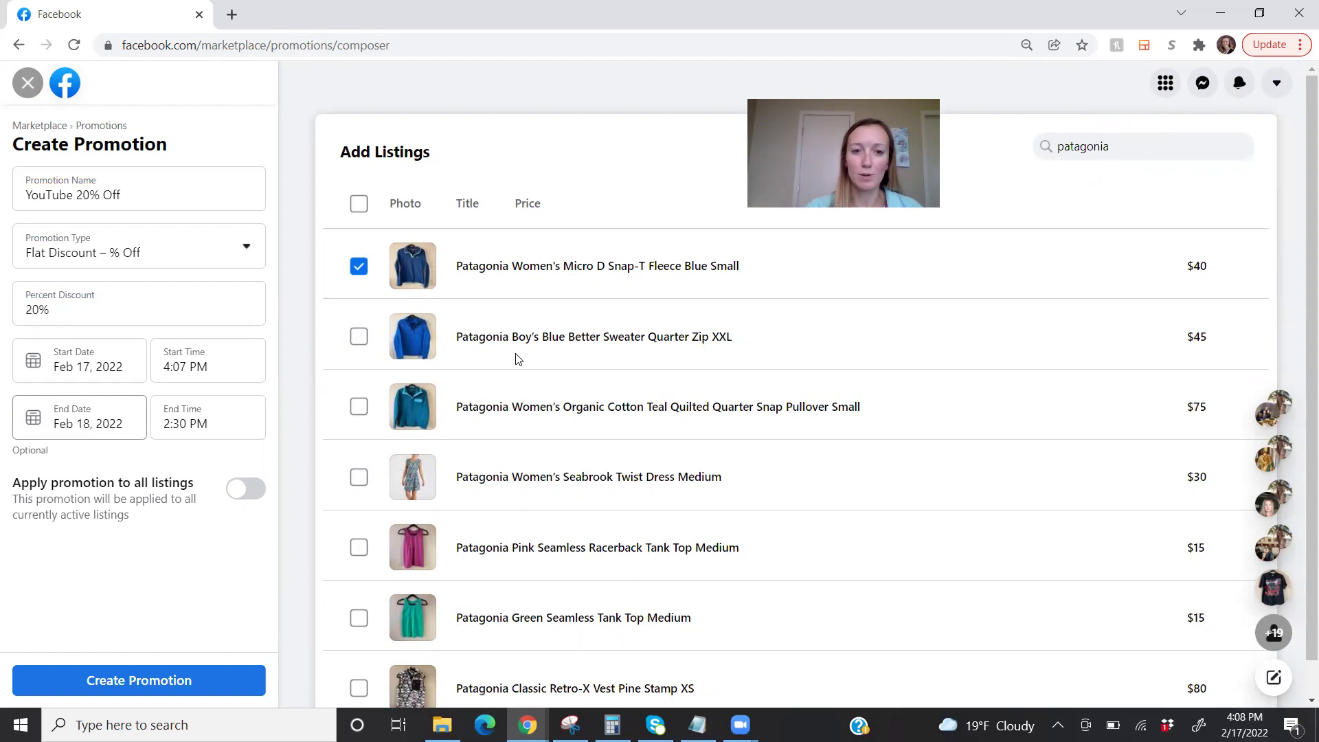
{"action": "left_click", "coordinate": [355, 480]}
{"action": "left_click", "coordinate": [357, 548]}
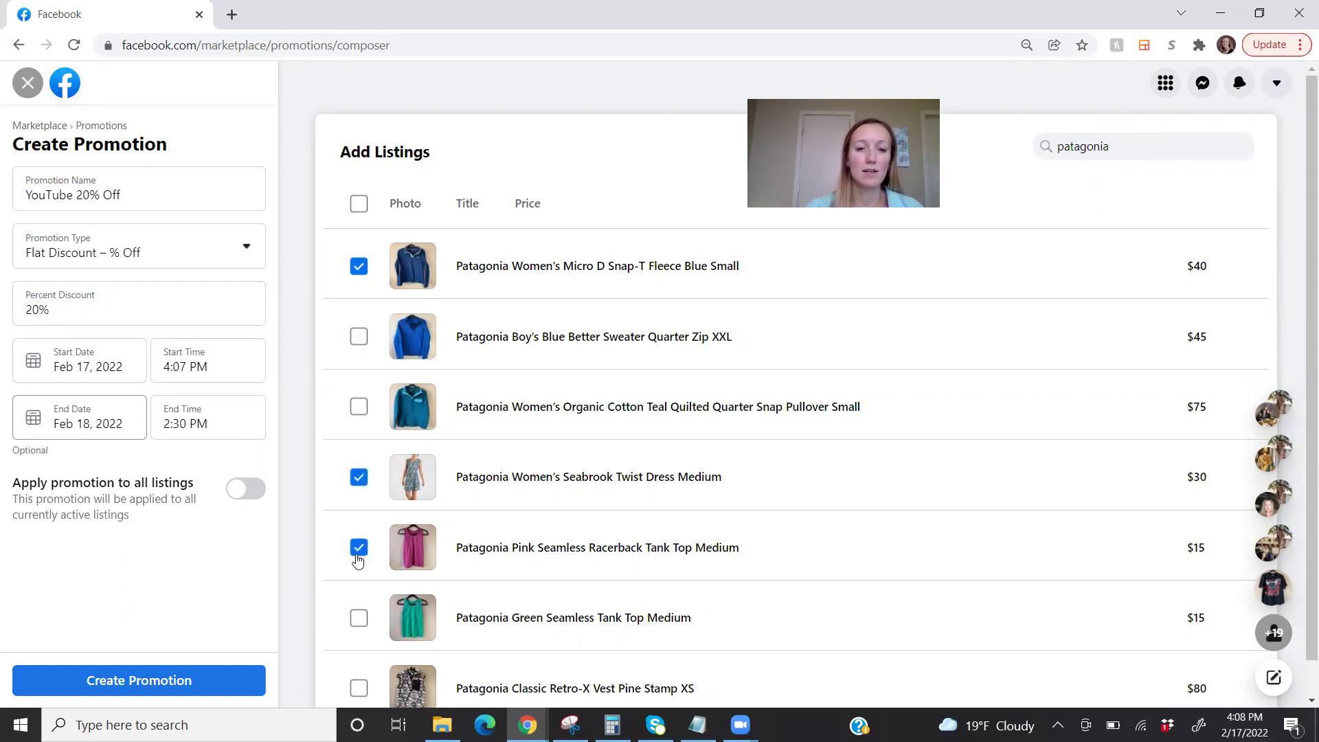
{"action": "left_click", "coordinate": [357, 615]}
{"action": "scroll", "coordinate": [413, 571], "scroll_direction": "down", "scroll_amount": 1}
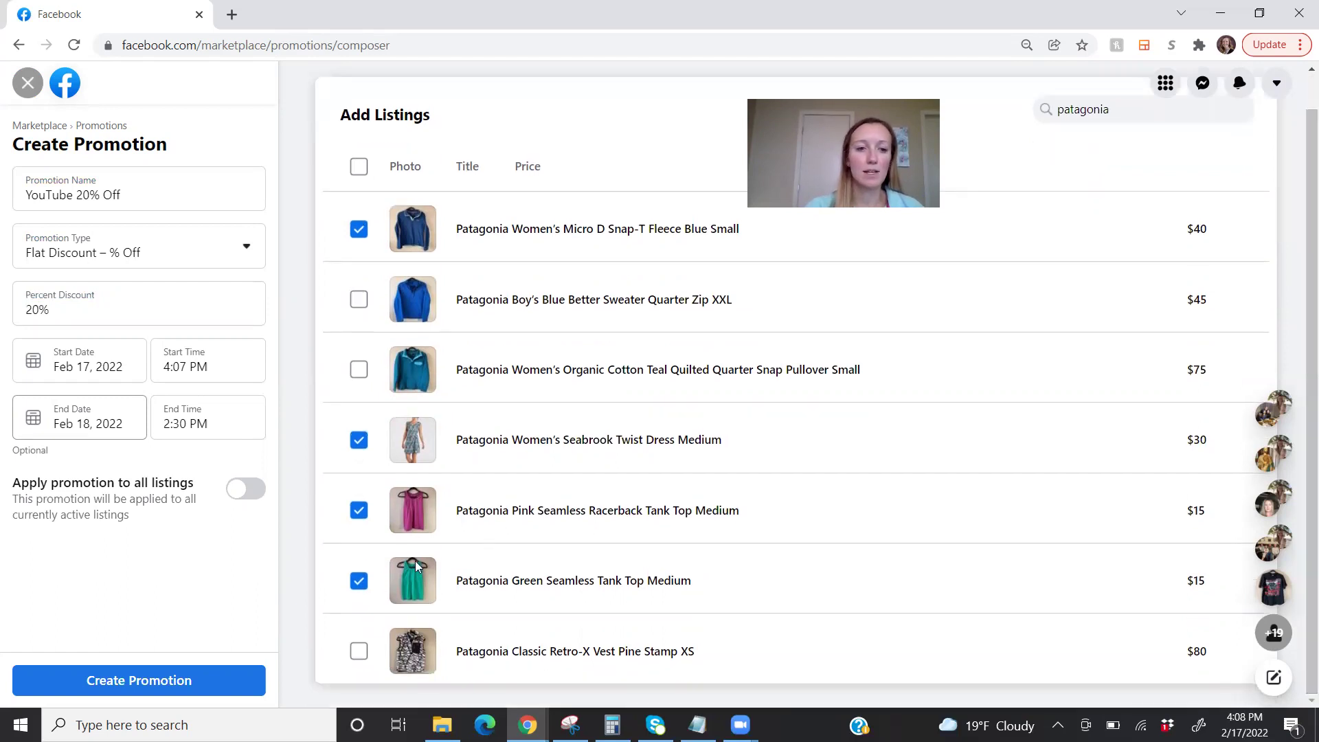
{"action": "key", "text": "Tab"}
{"action": "key", "text": "space"}
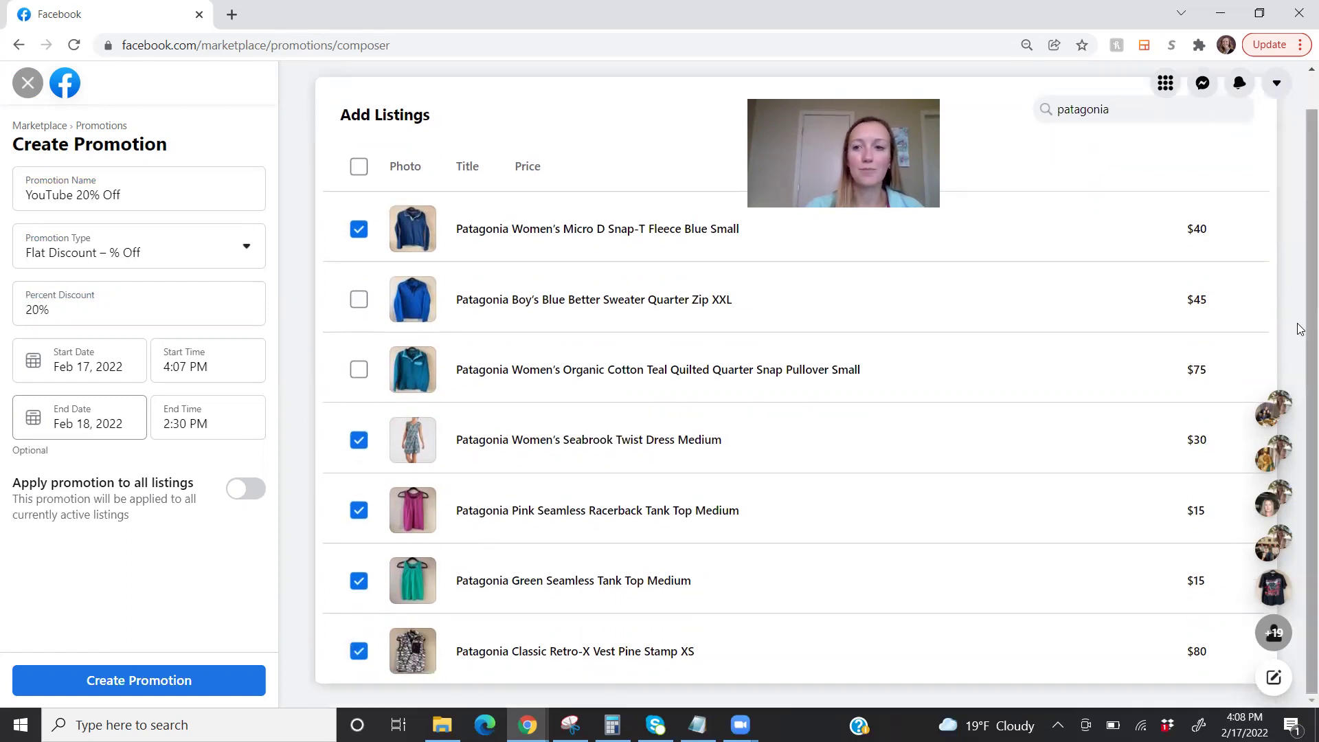
{"action": "scroll", "coordinate": [1300, 328], "scroll_direction": "up", "scroll_amount": 1}
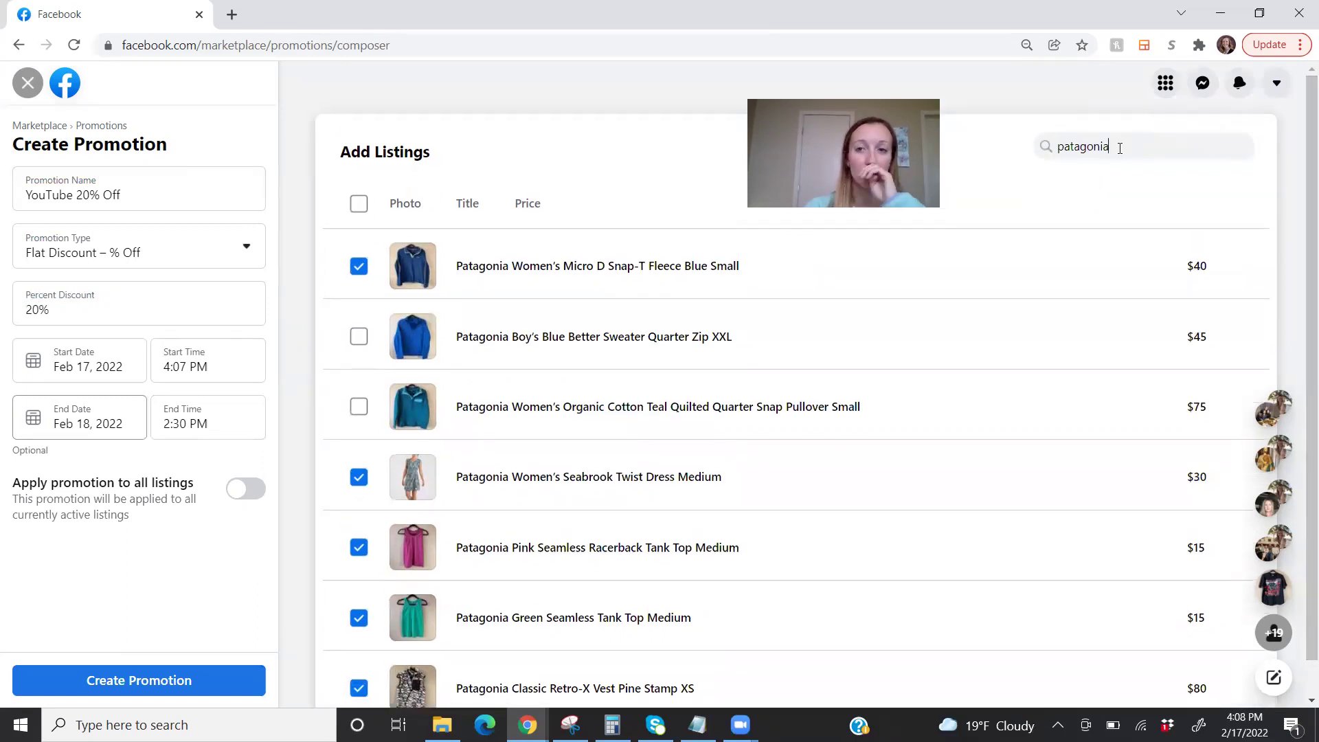
- Search 'north face' and add the Black Printed Coat, Blue Orange Hoodie and Purple Pink Half Zip
{"action": "key", "text": "ctrl+a"}
{"action": "key", "text": "BackSpace"}
{"action": "type", "text": "nor"}
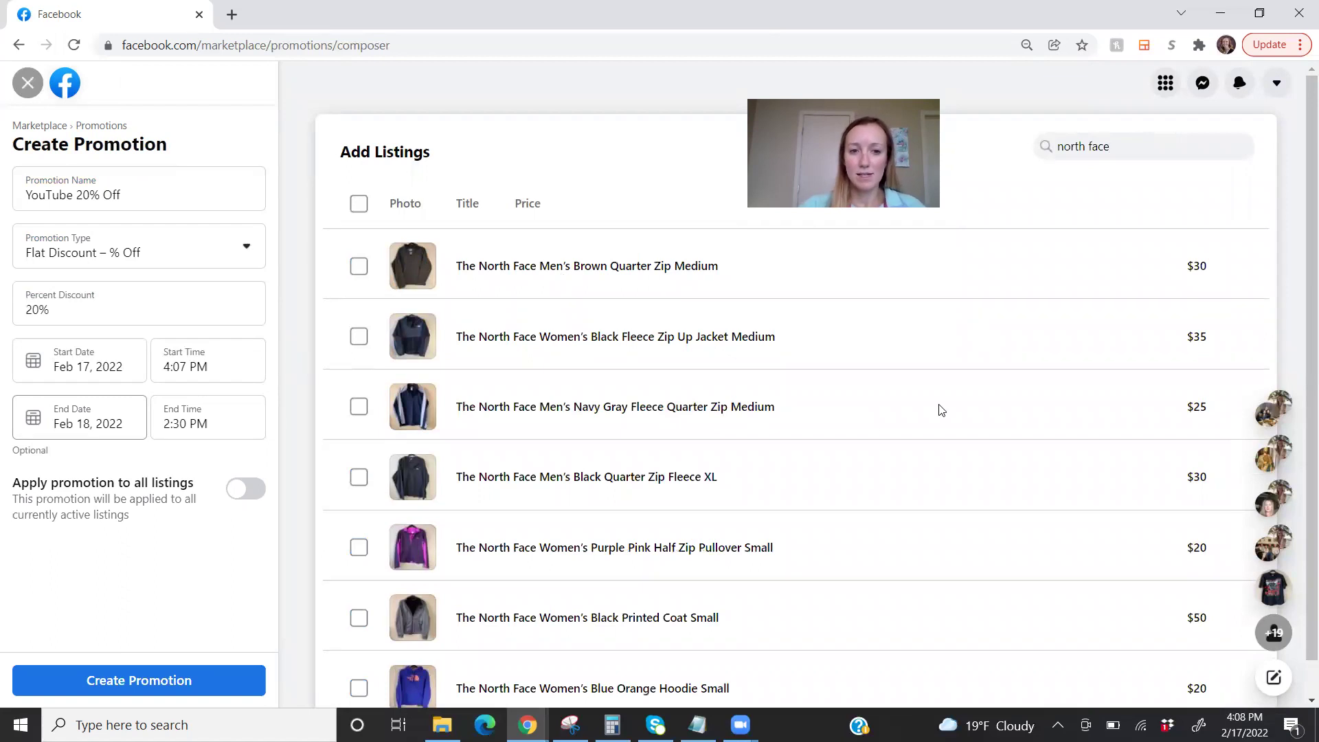
{"action": "scroll", "coordinate": [1299, 227], "scroll_direction": "down", "scroll_amount": 1}
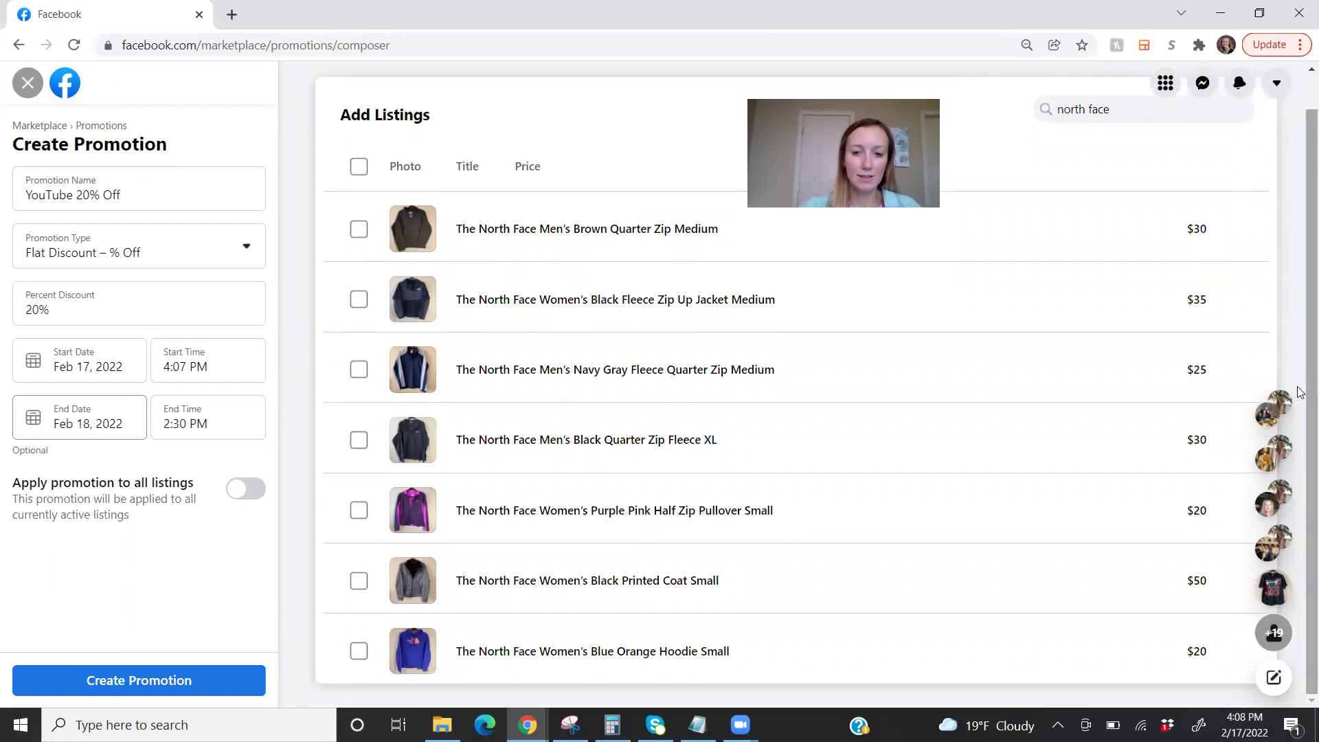
{"action": "left_click", "coordinate": [361, 583]}
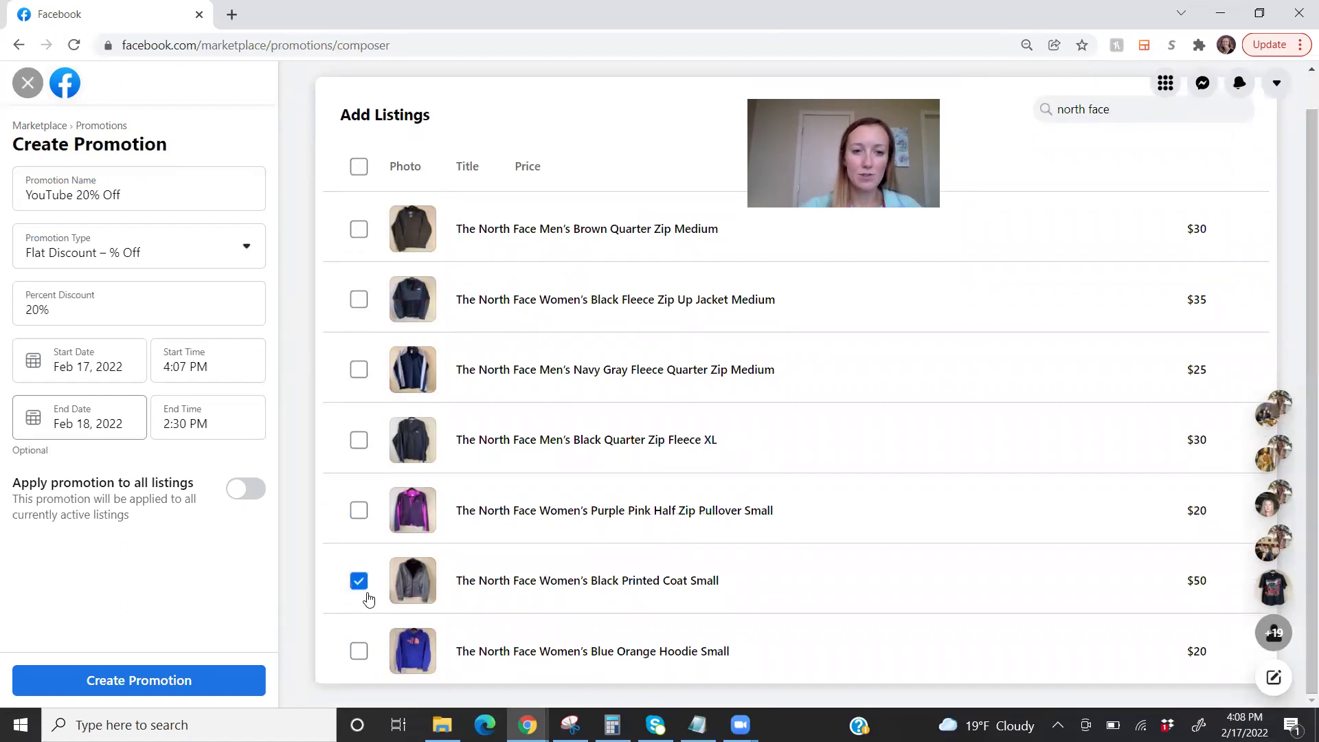
{"action": "left_click", "coordinate": [359, 650]}
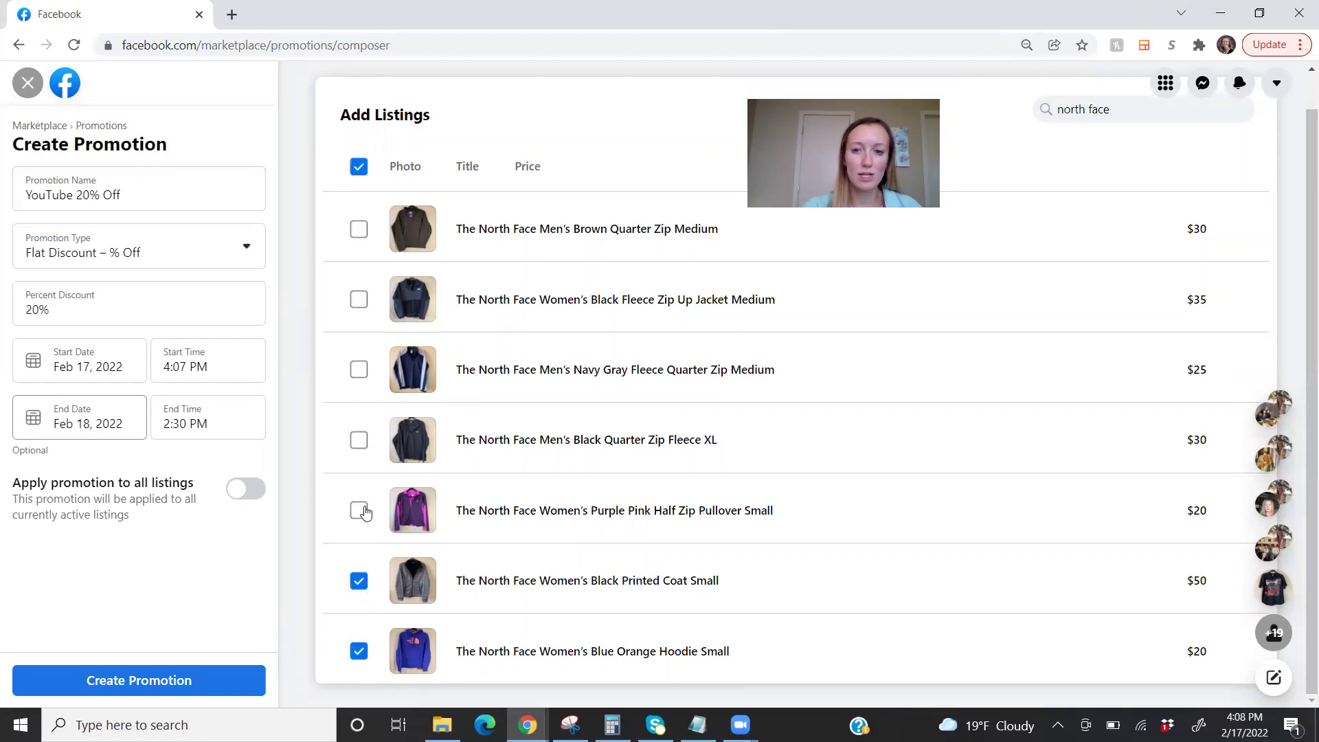
{"action": "left_click", "coordinate": [360, 514]}
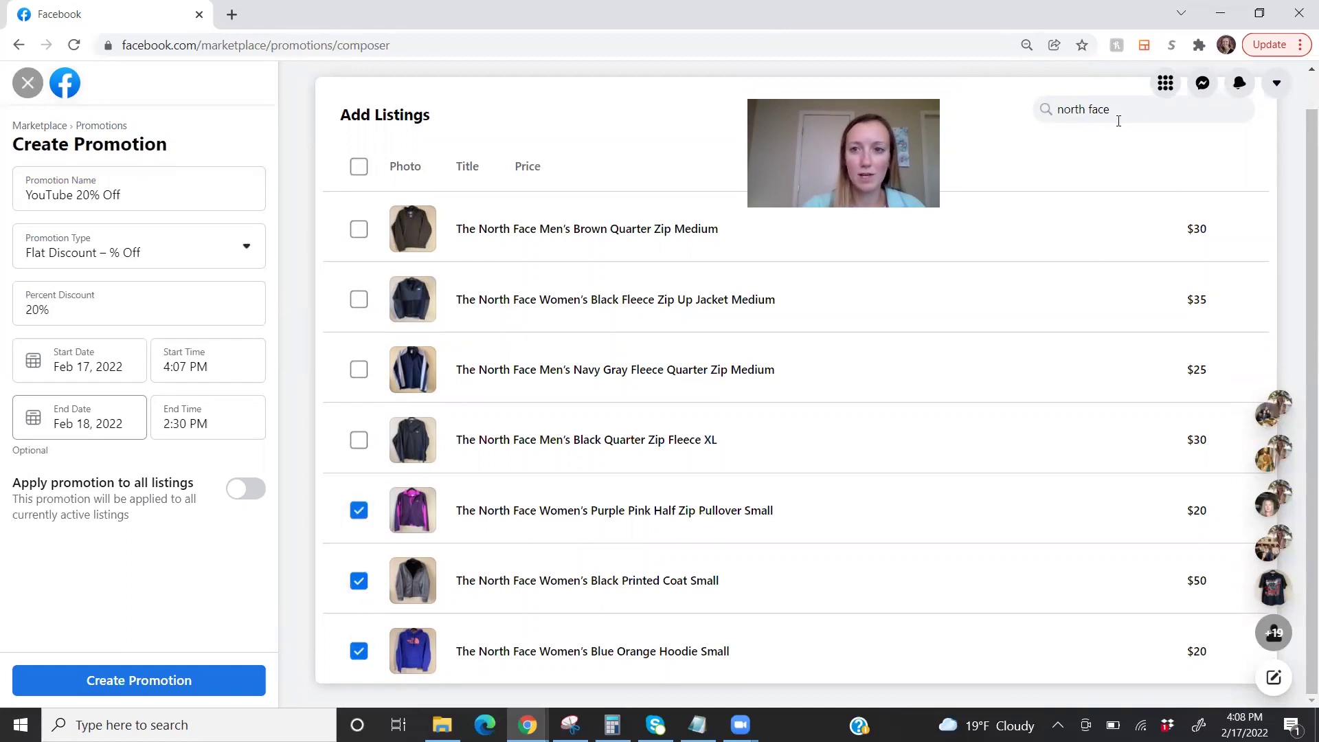
{"action": "key", "text": "ctrl+shift+Left"}
{"action": "key", "text": "ctrl+shift+Left"}
- Clear the north face search from the listing search box
{"action": "key", "text": "BackSpace"}
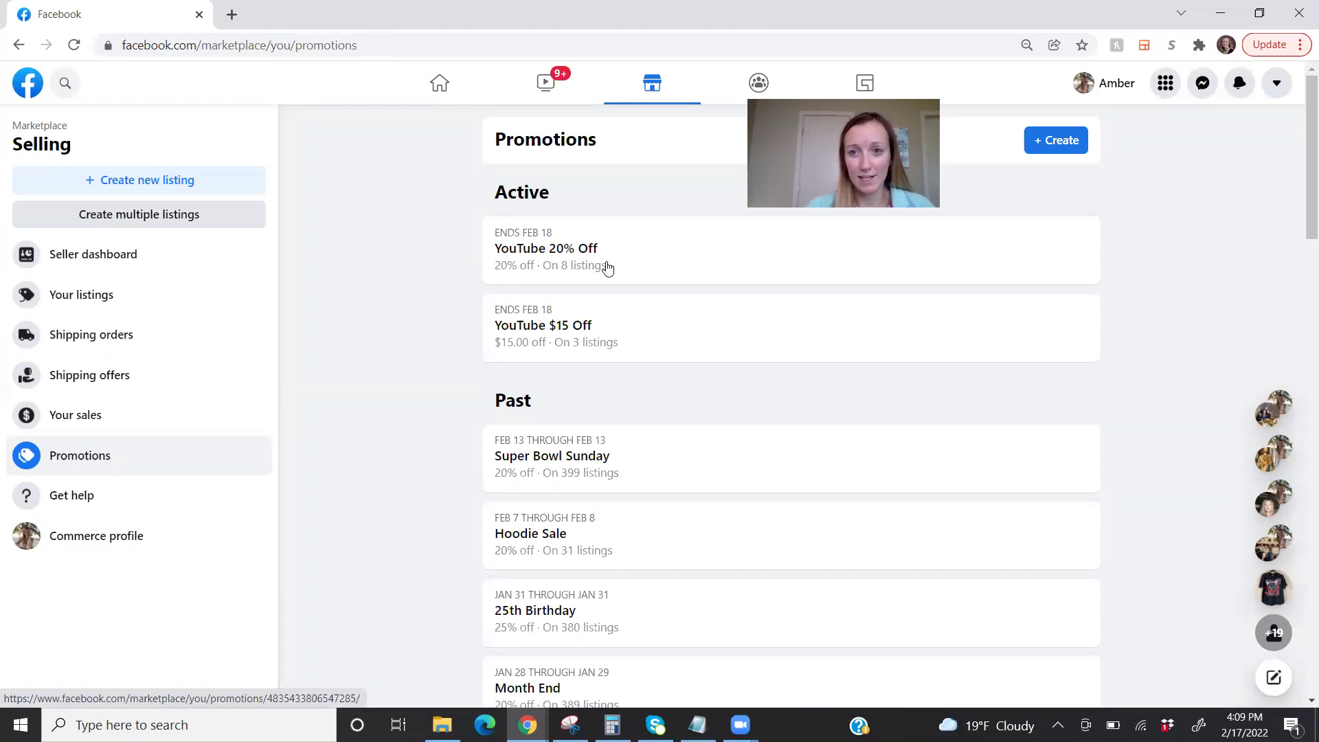
- Start a new promotion named 'YouTube- Free Shipping' with the Free Shipping type
{"action": "left_click", "coordinate": [1051, 140]}
{"action": "left_click", "coordinate": [92, 187]}
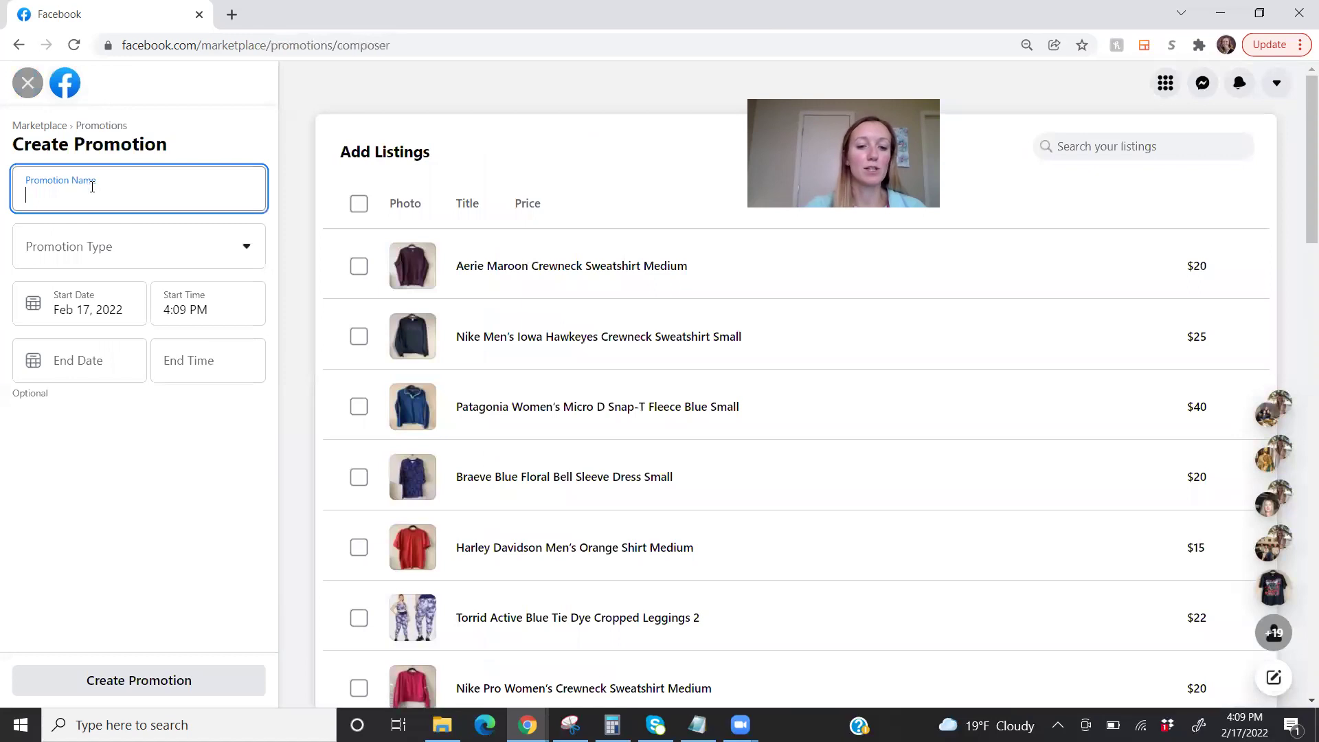
{"action": "type", "text": "Youtube"}
{"action": "key", "text": "BackSpace"}
{"action": "key", "text": "BackSpace"}
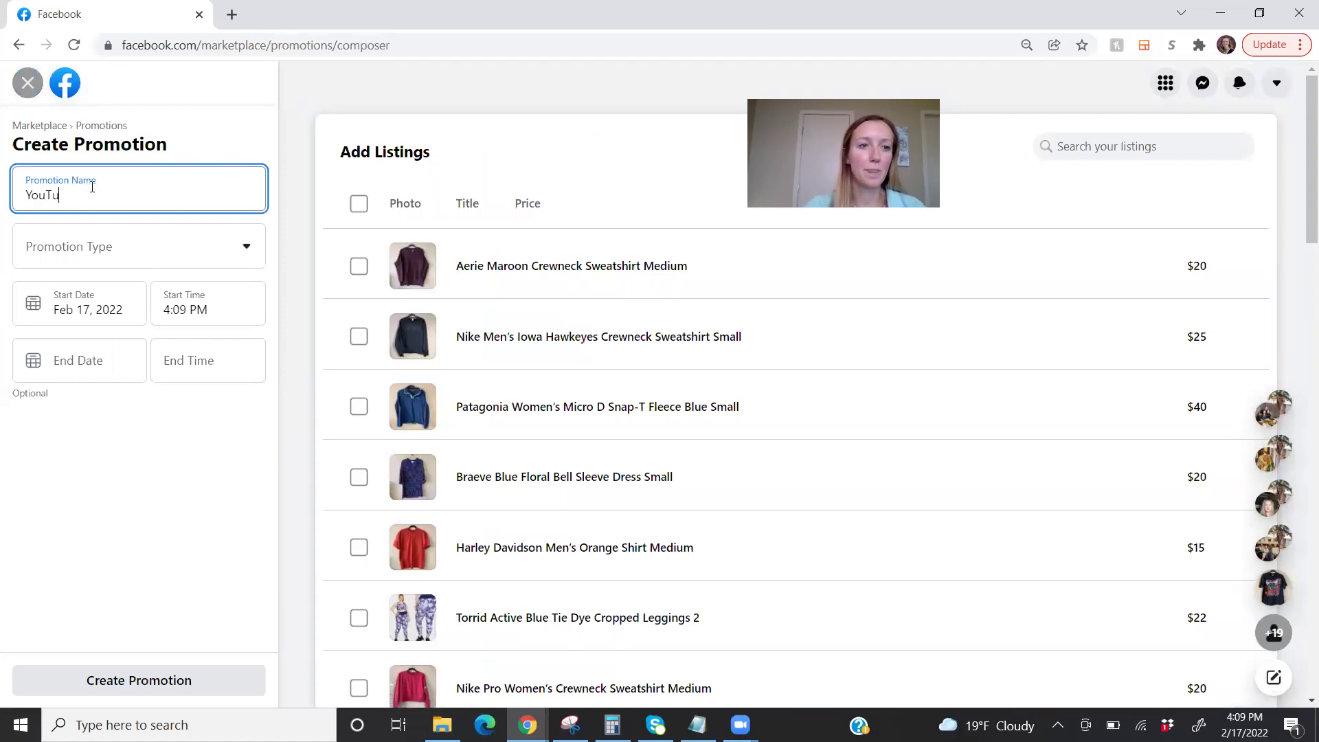
{"action": "type", "text": "be- Free Shipping"}
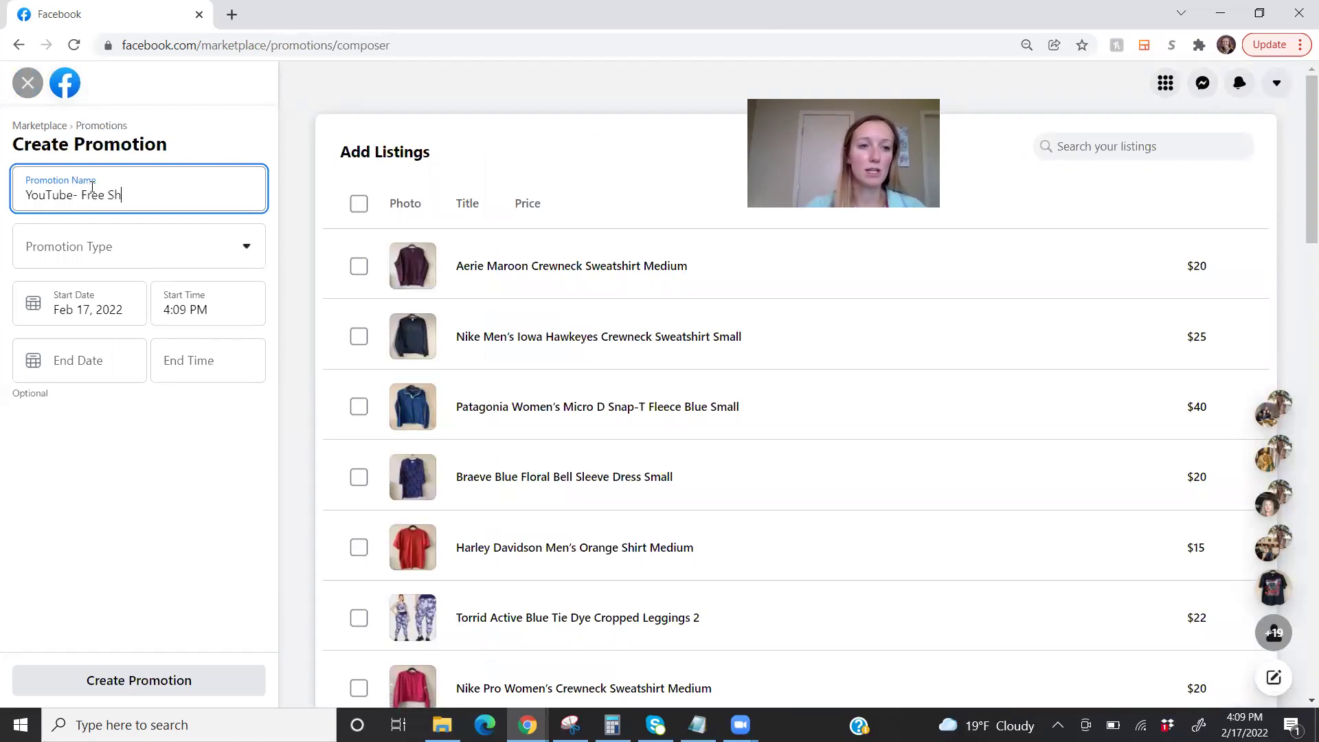
{"action": "left_click", "coordinate": [118, 252]}
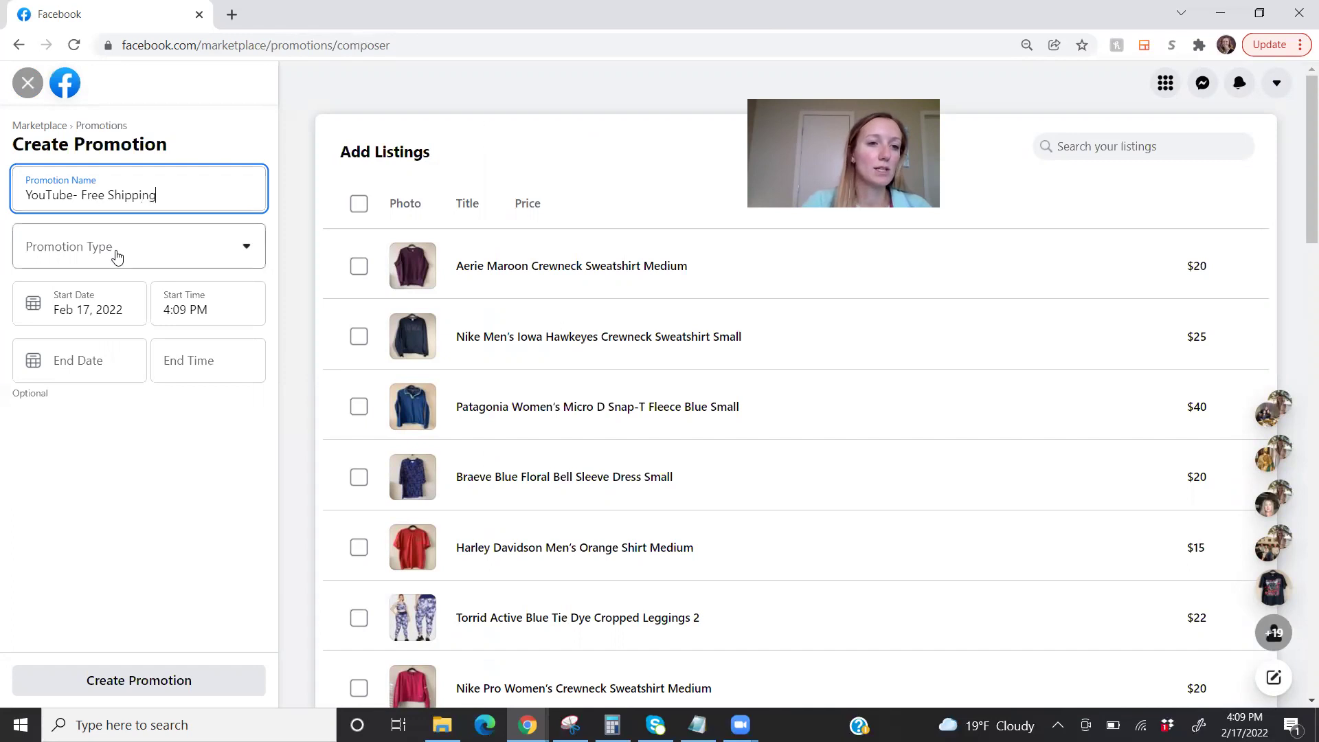
{"action": "left_click", "coordinate": [74, 340]}
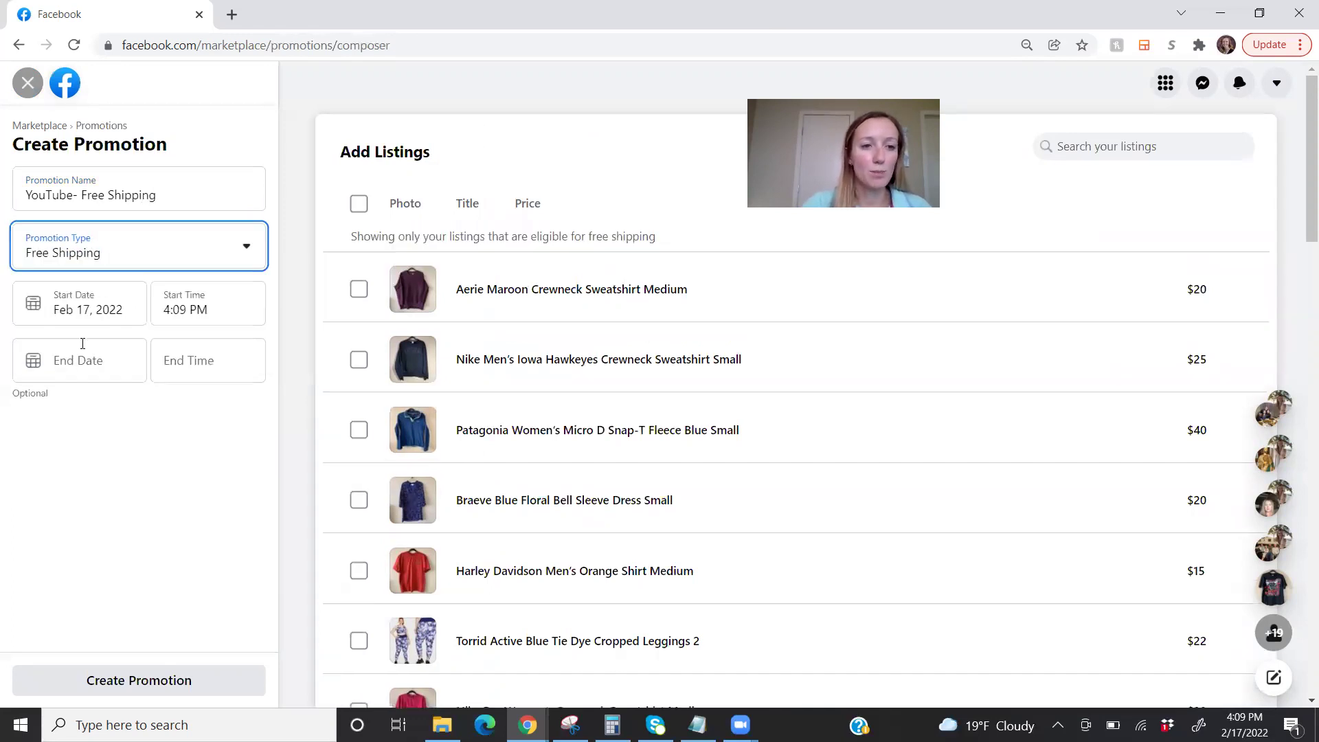
- Set it to end Feb 18, 2022 at 2:30 PM, then check the start date
{"action": "left_click", "coordinate": [113, 367]}
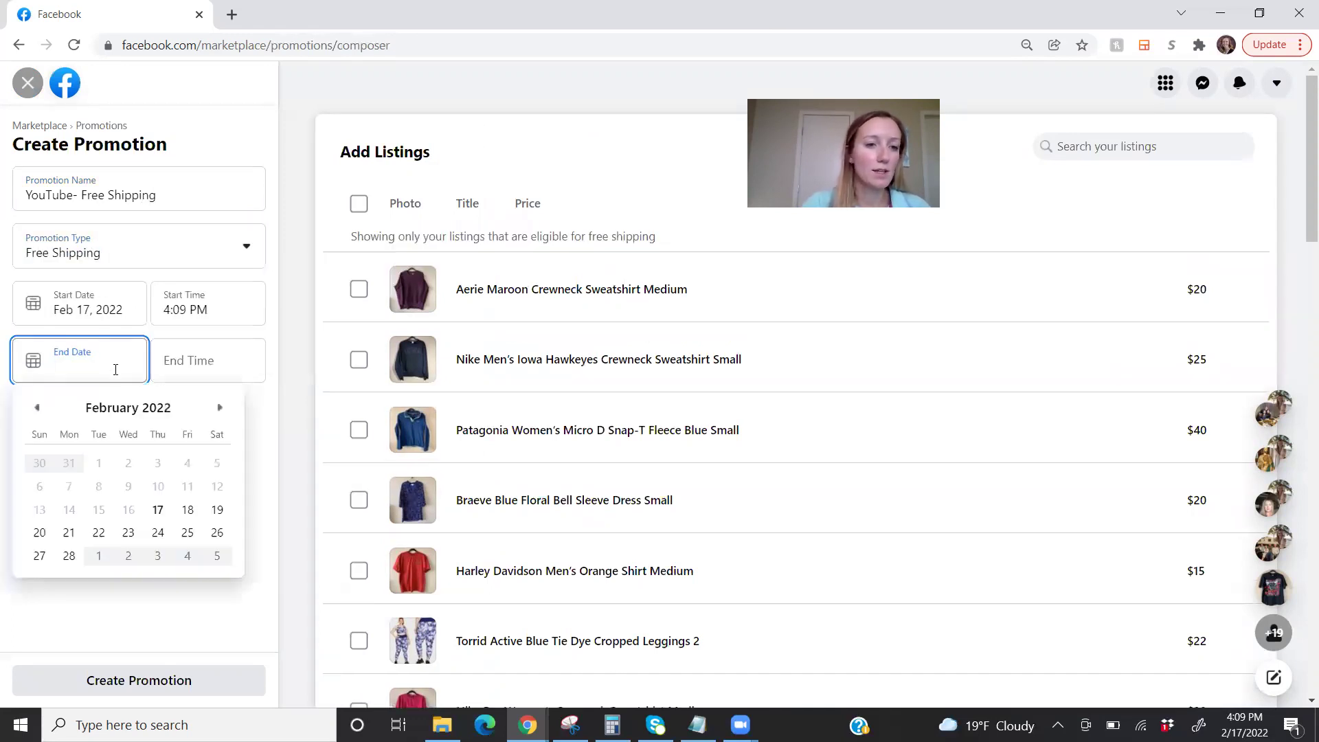
{"action": "left_click", "coordinate": [186, 512]}
{"action": "left_click", "coordinate": [221, 351]}
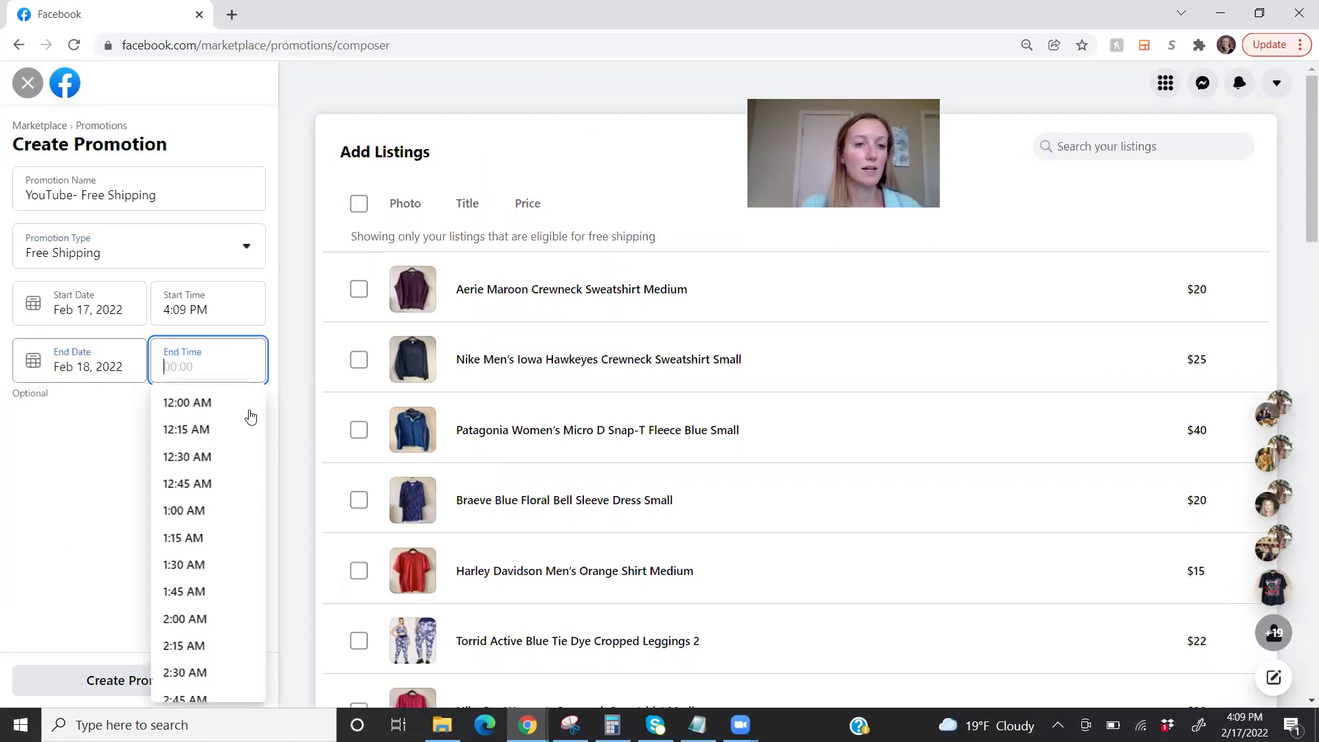
{"action": "left_click_drag", "start_coordinate": [260, 401], "coordinate": [260, 574]}
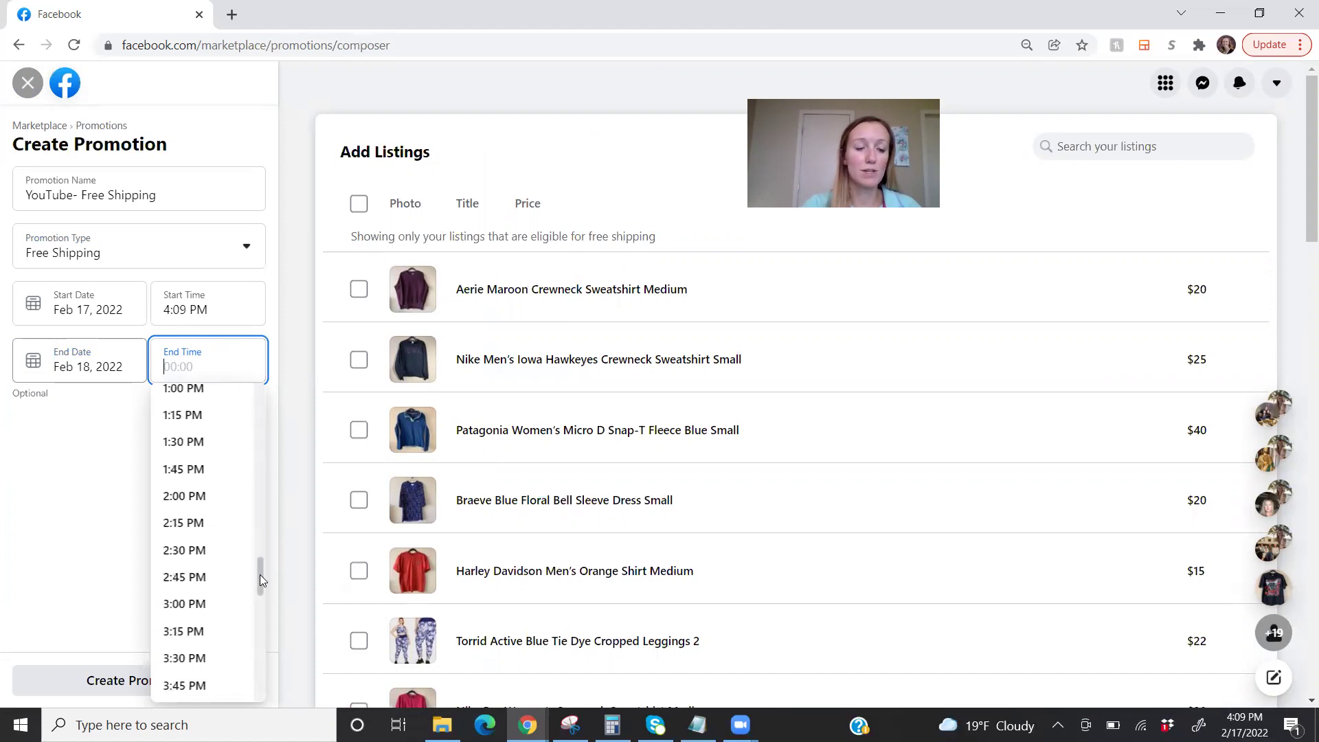
{"action": "left_click", "coordinate": [203, 550]}
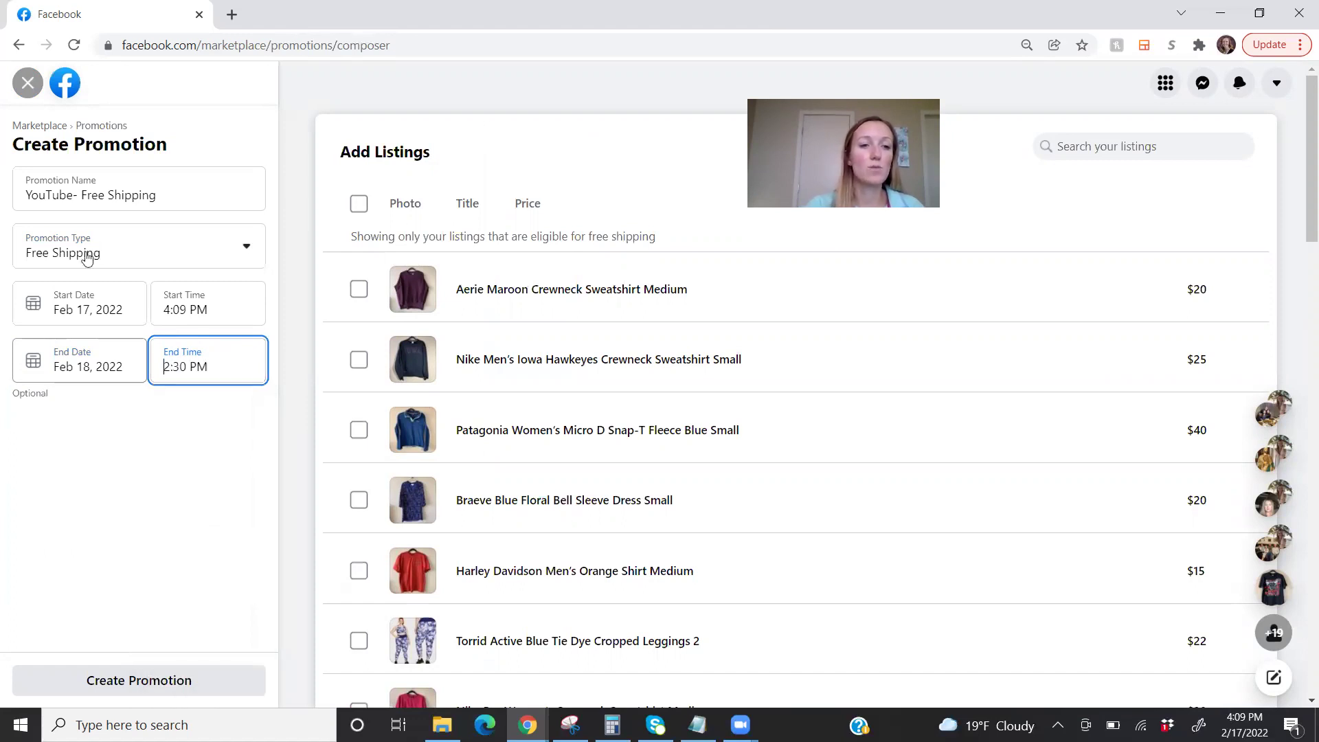
{"action": "left_click", "coordinate": [79, 305]}
- Set the free-shipping promotion start time to 6:30 PM and search the listings for 'tank'
{"action": "left_click", "coordinate": [205, 313]}
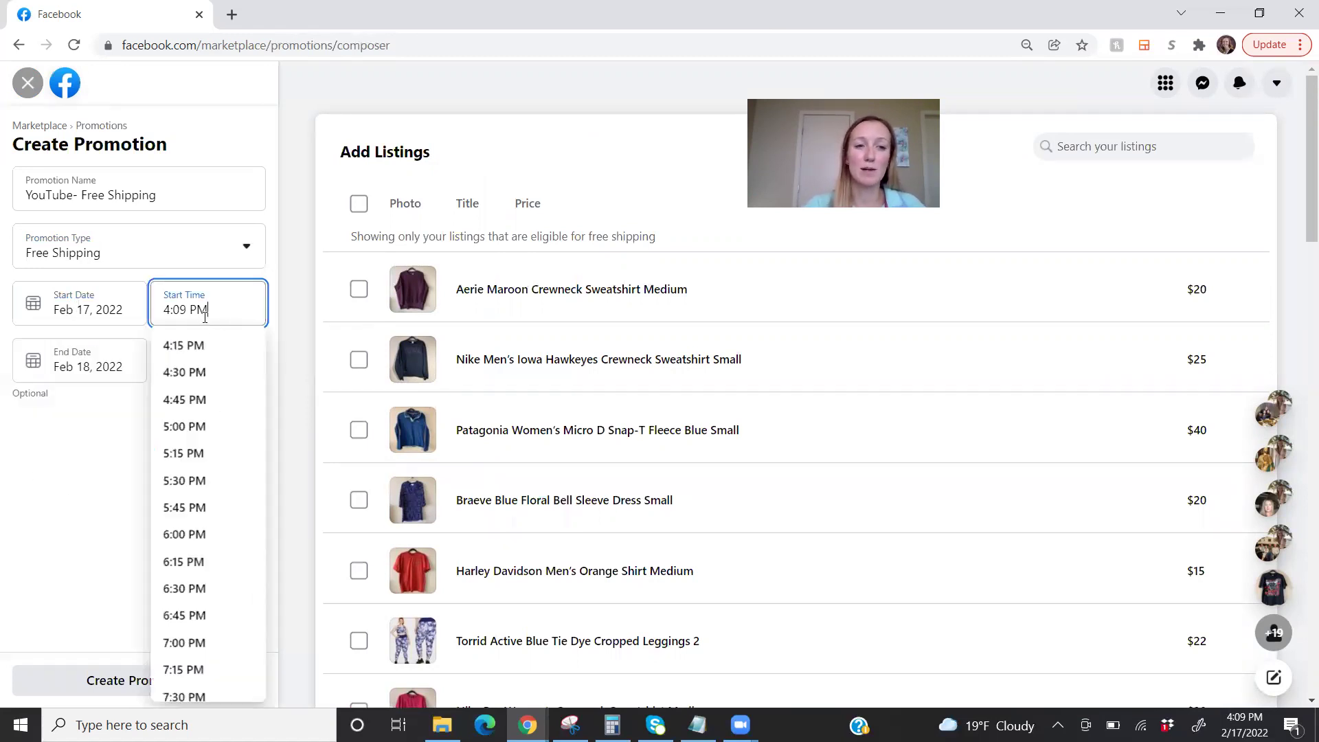
{"action": "left_click", "coordinate": [199, 588]}
{"action": "left_click", "coordinate": [209, 462]}
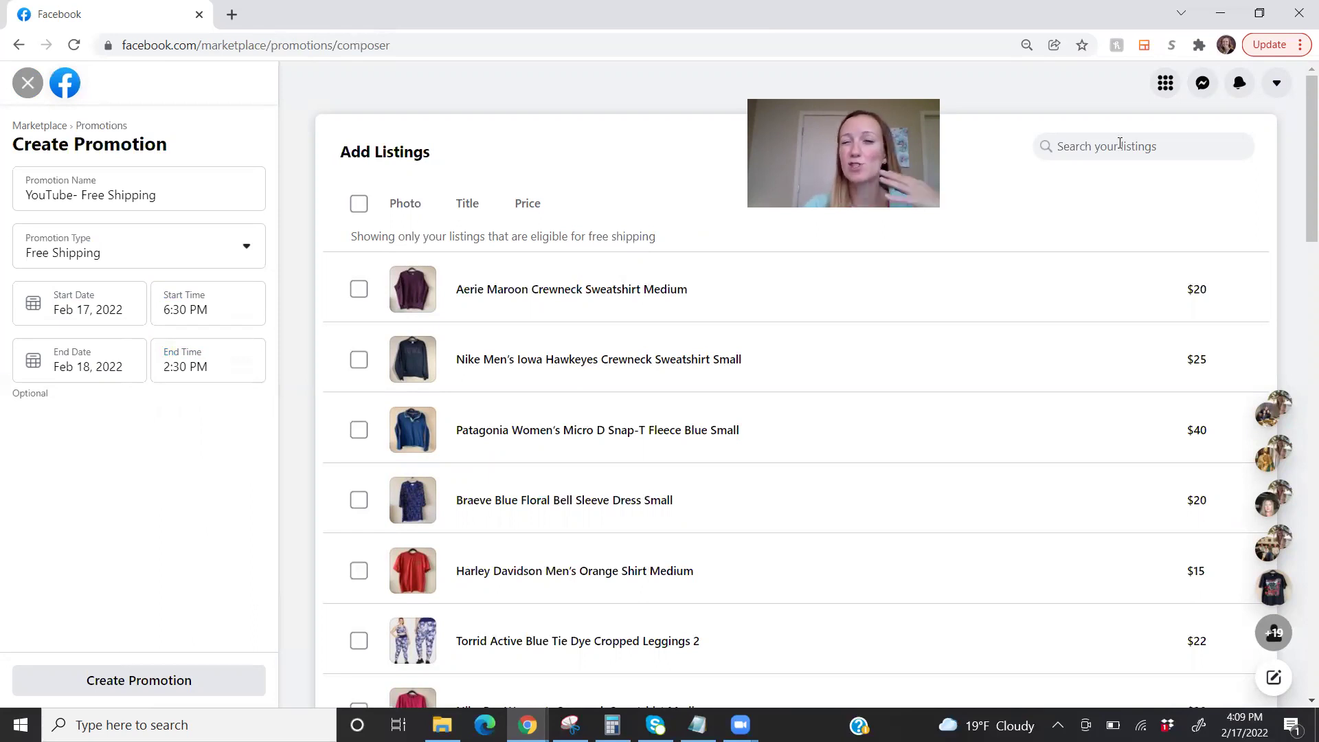
{"action": "type", "text": "tank top"}
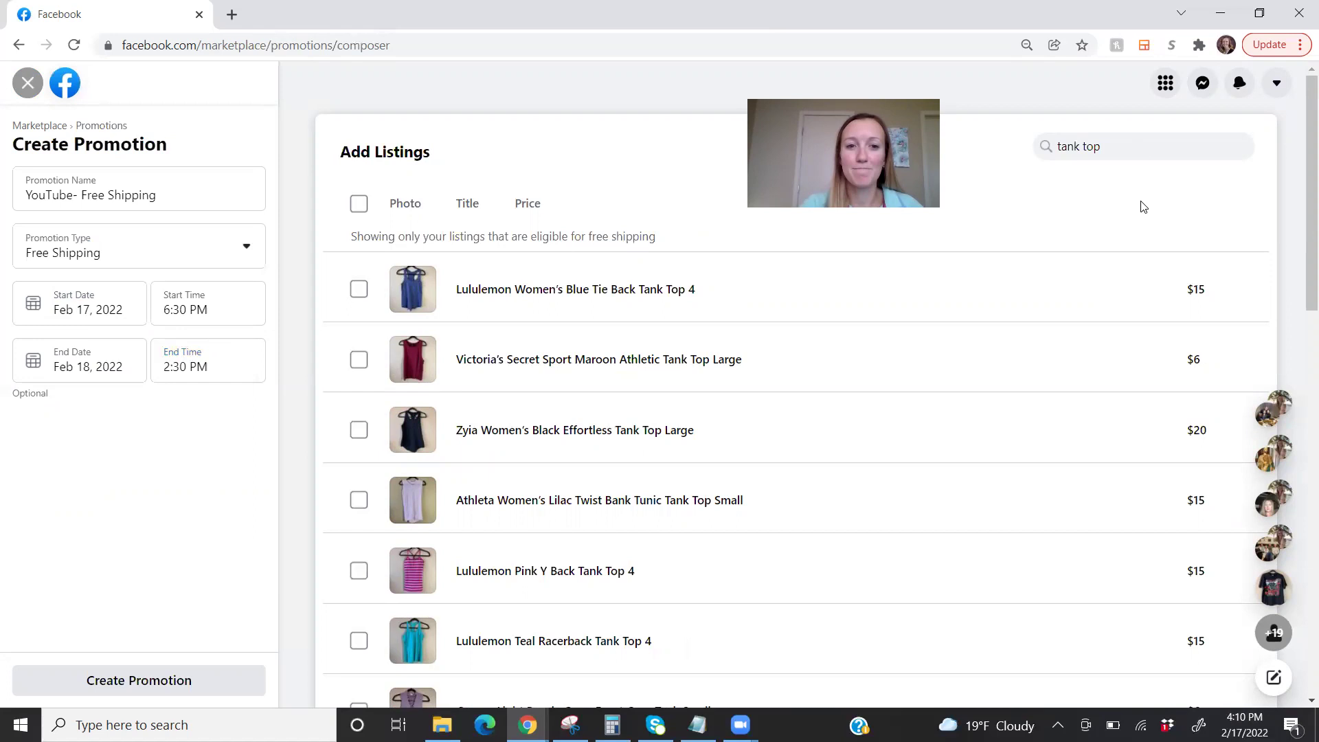
- Add the Zyia black and Harley Davidson Hawaiian tank tops to the free shipping promotion
{"action": "left_click", "coordinate": [358, 430]}
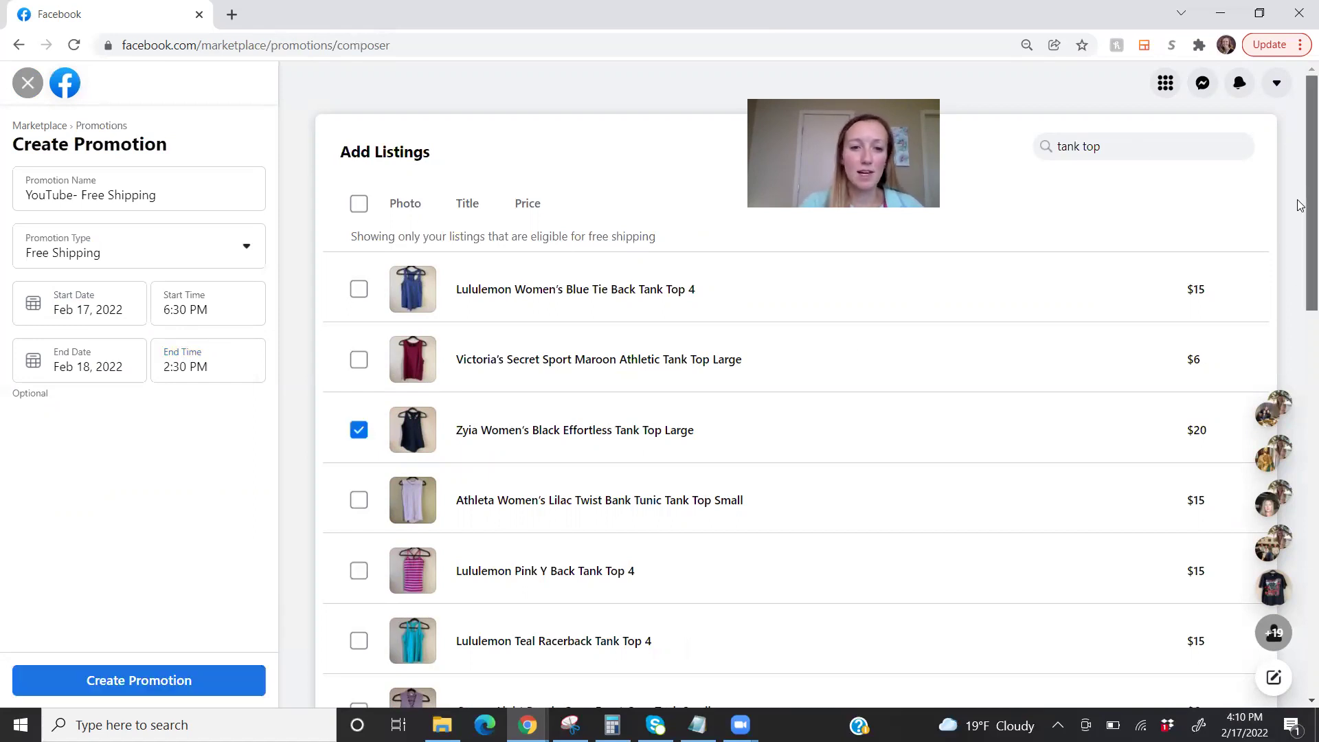
{"action": "scroll", "coordinate": [1301, 285], "scroll_direction": "down", "scroll_amount": 3}
{"action": "scroll", "coordinate": [1301, 294], "scroll_direction": "down", "scroll_amount": 3}
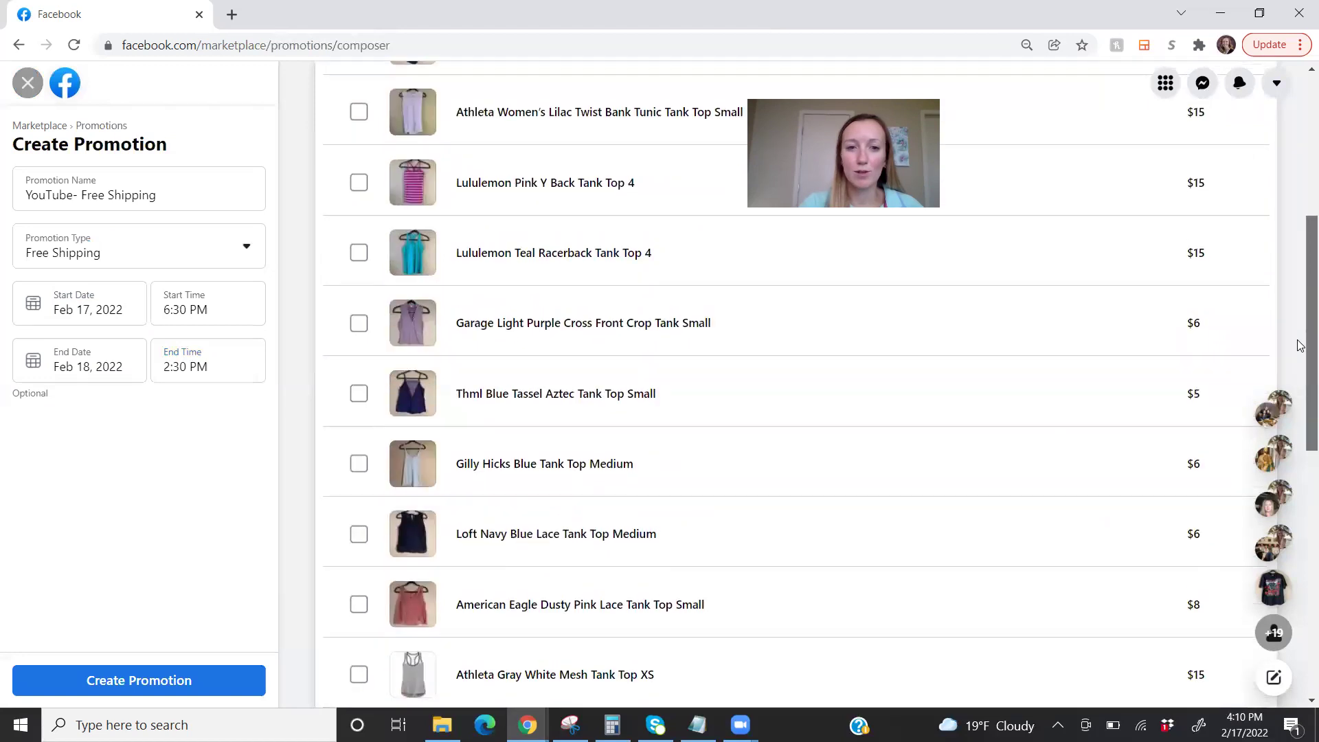
{"action": "scroll", "coordinate": [1301, 377], "scroll_direction": "down", "scroll_amount": 1}
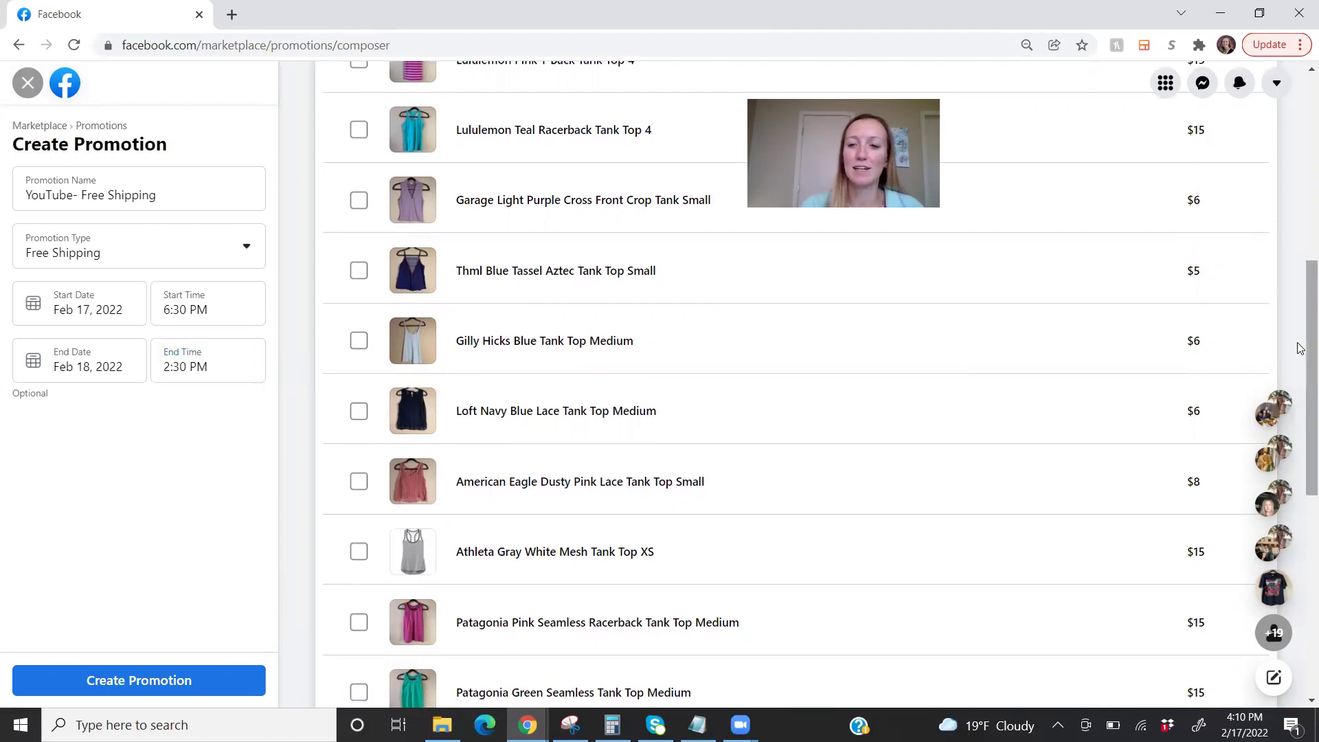
{"action": "left_click_drag", "start_coordinate": [1300, 337], "coordinate": [1298, 507]}
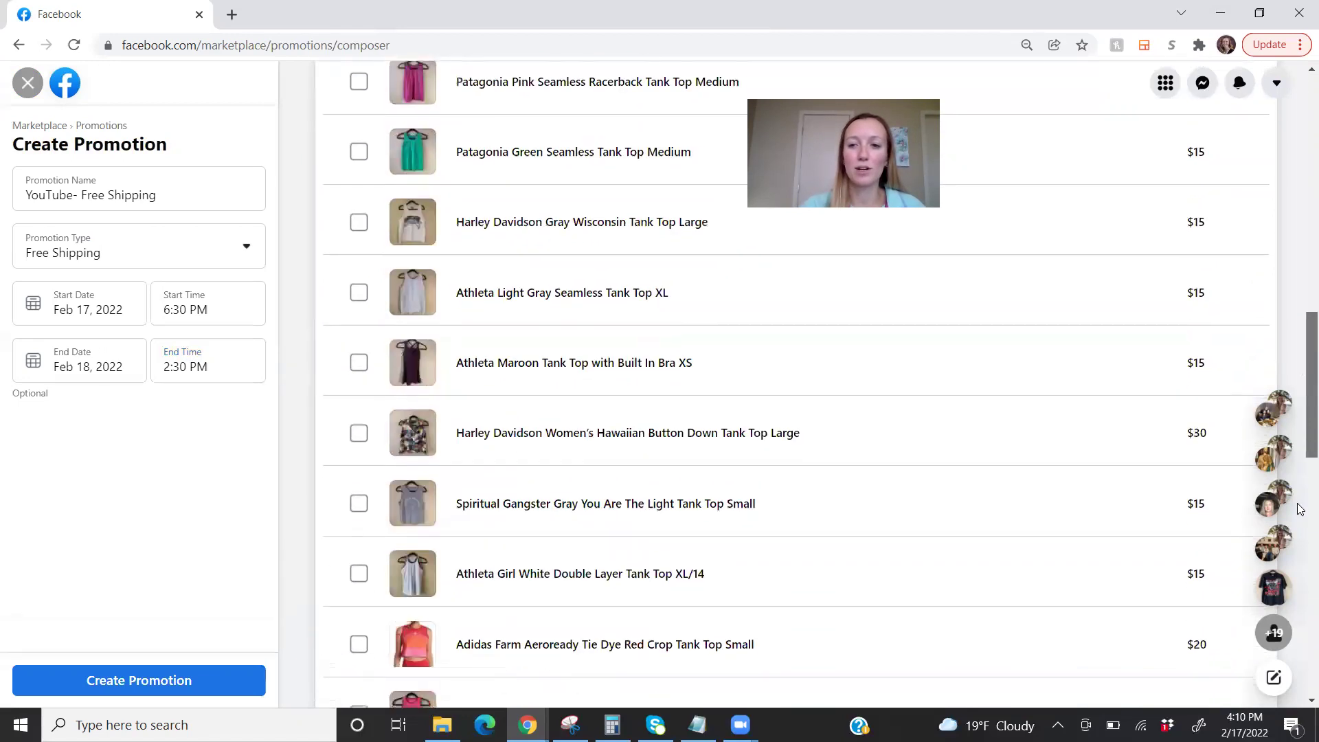
{"action": "left_click", "coordinate": [358, 432]}
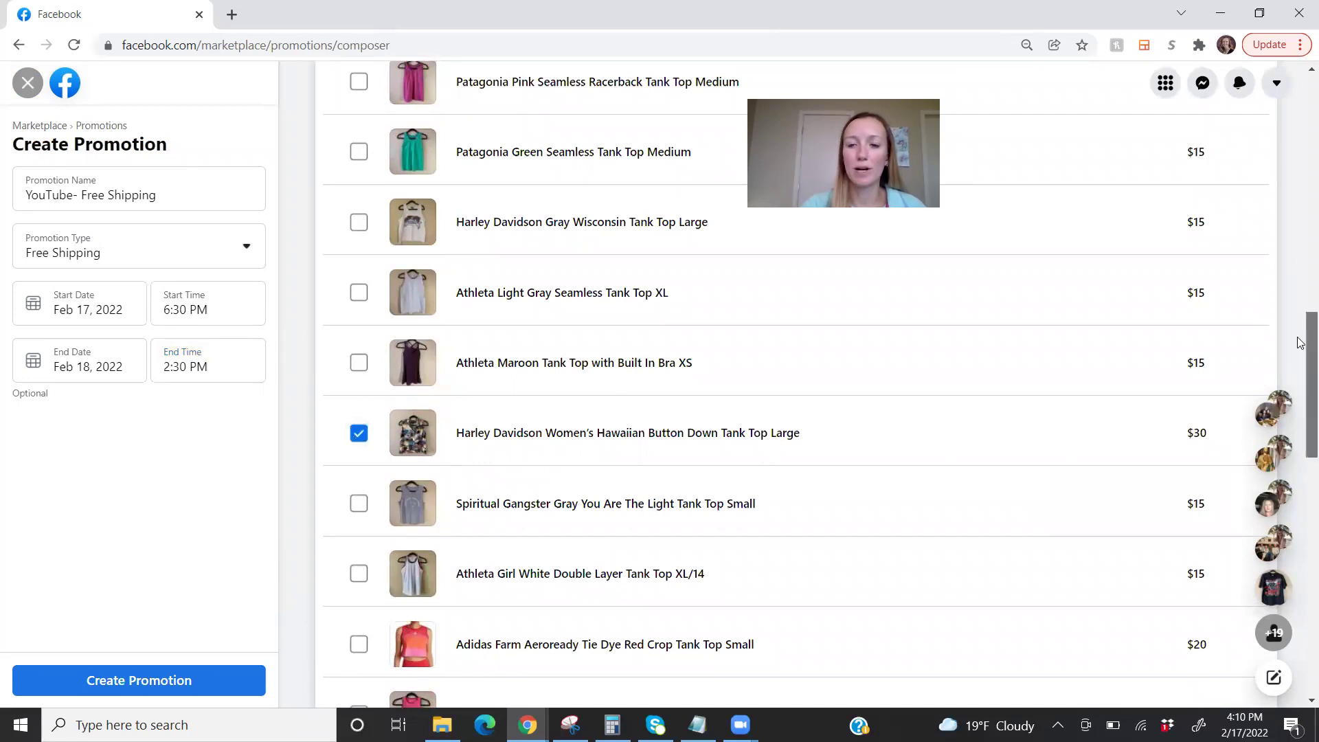
- Add the Spiritual Gangster gray, Athleta Girl white, Adidas red crop and Torrid leopard tank tops
{"action": "scroll", "coordinate": [1300, 337], "scroll_direction": "down", "scroll_amount": 1}
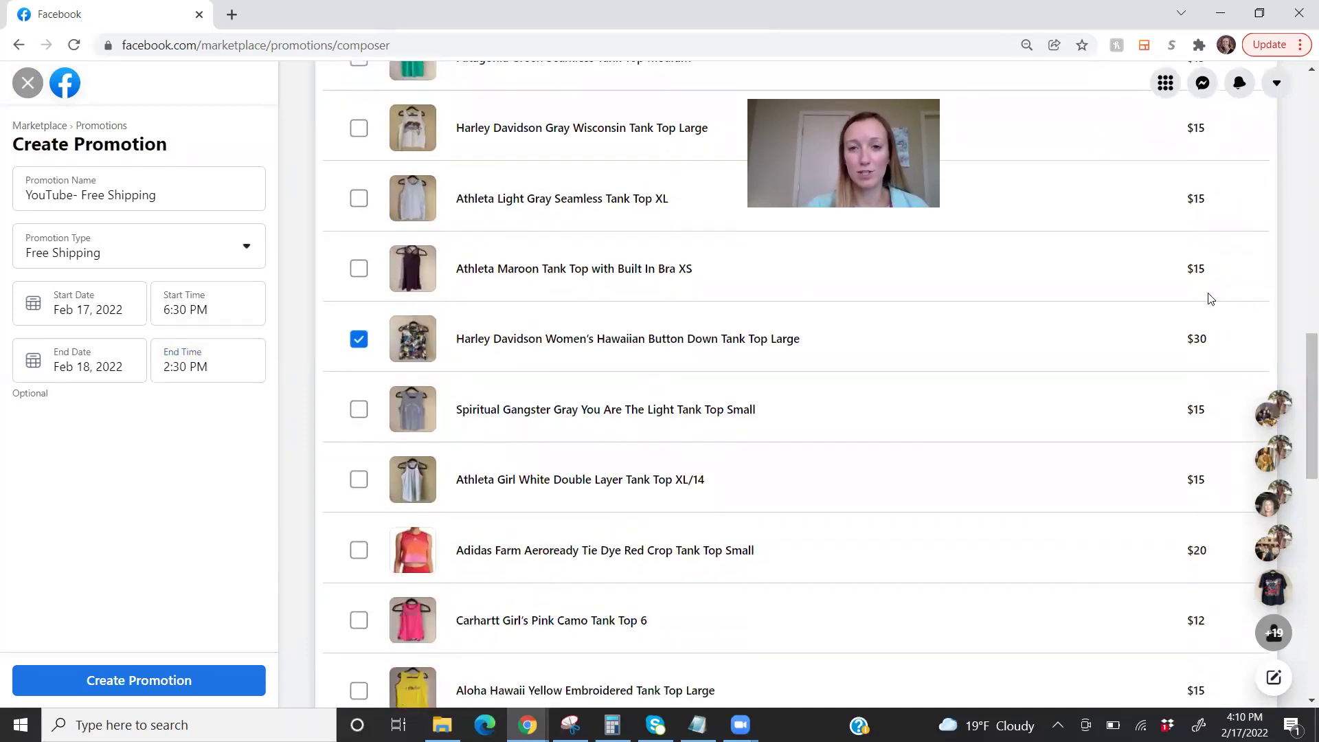
{"action": "left_click", "coordinate": [356, 412]}
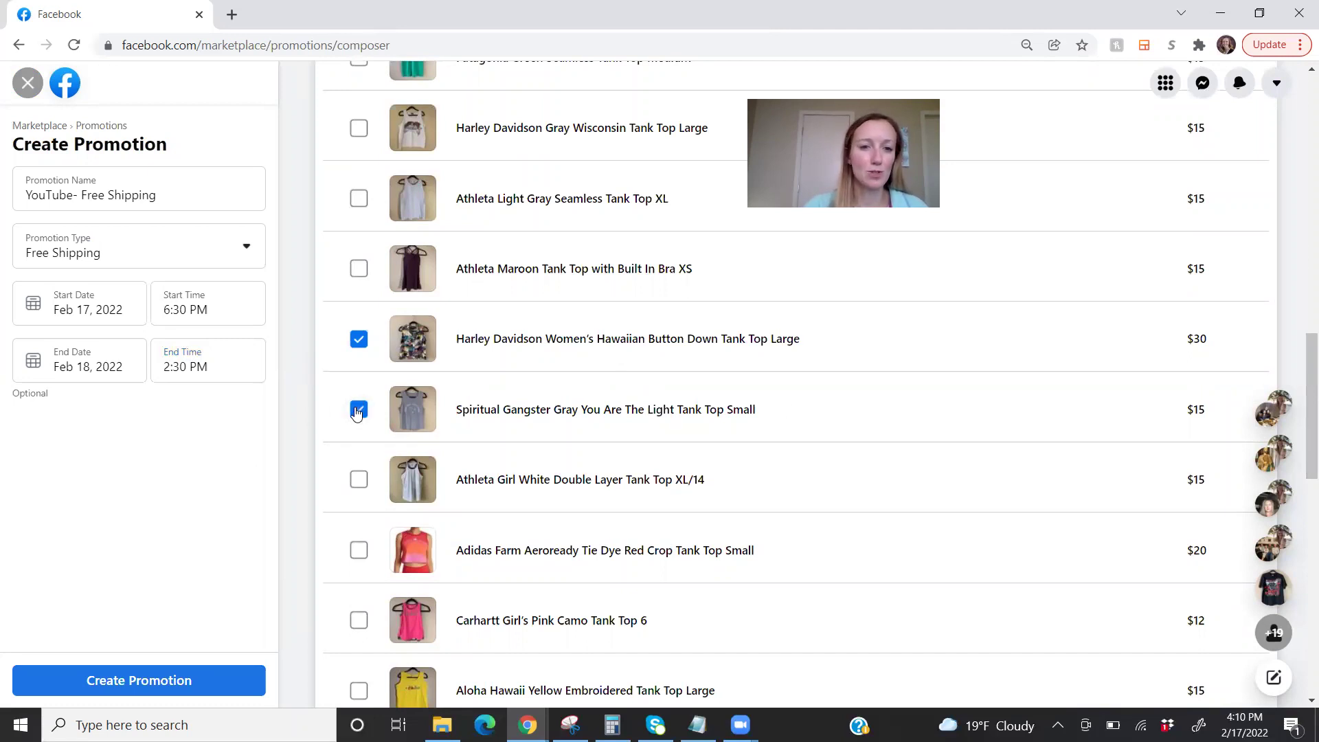
{"action": "left_click", "coordinate": [358, 479]}
{"action": "left_click", "coordinate": [359, 551]}
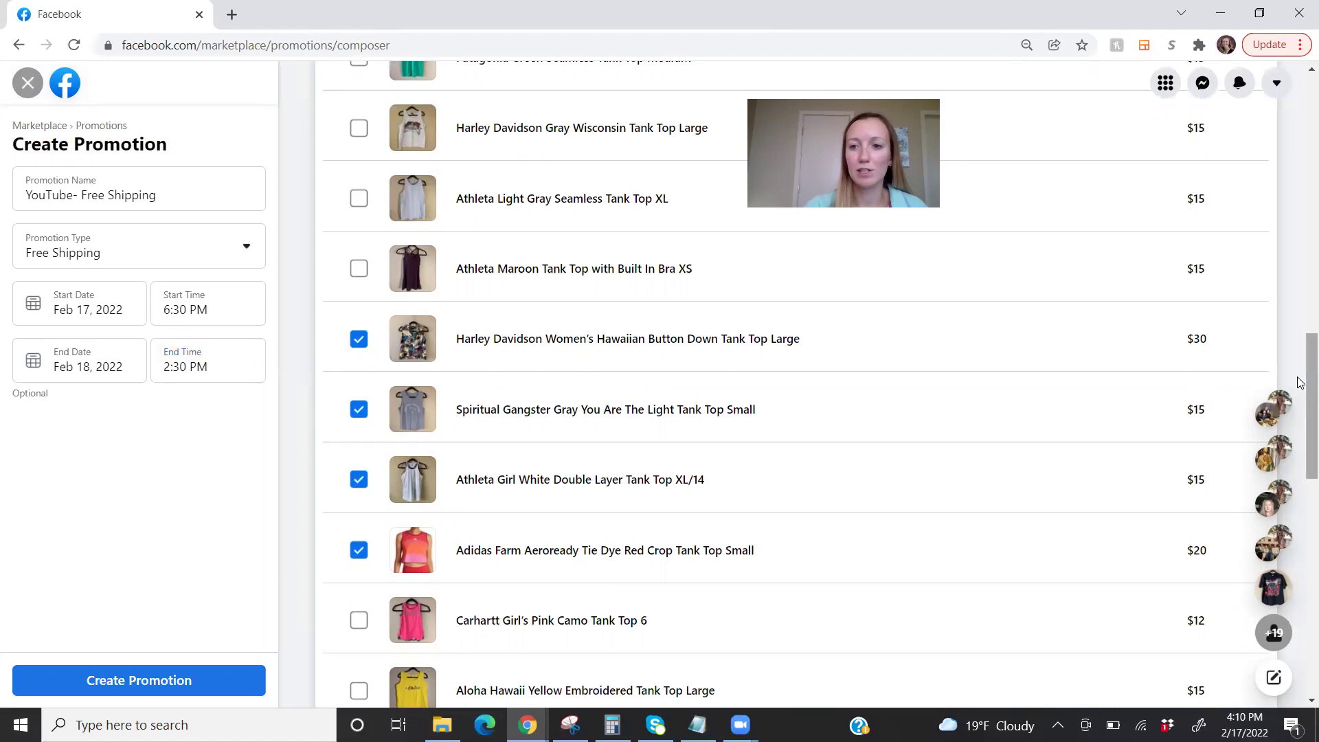
{"action": "left_click_drag", "start_coordinate": [1301, 394], "coordinate": [1300, 495]}
{"action": "scroll", "coordinate": [1300, 495], "scroll_direction": "down", "scroll_amount": 1}
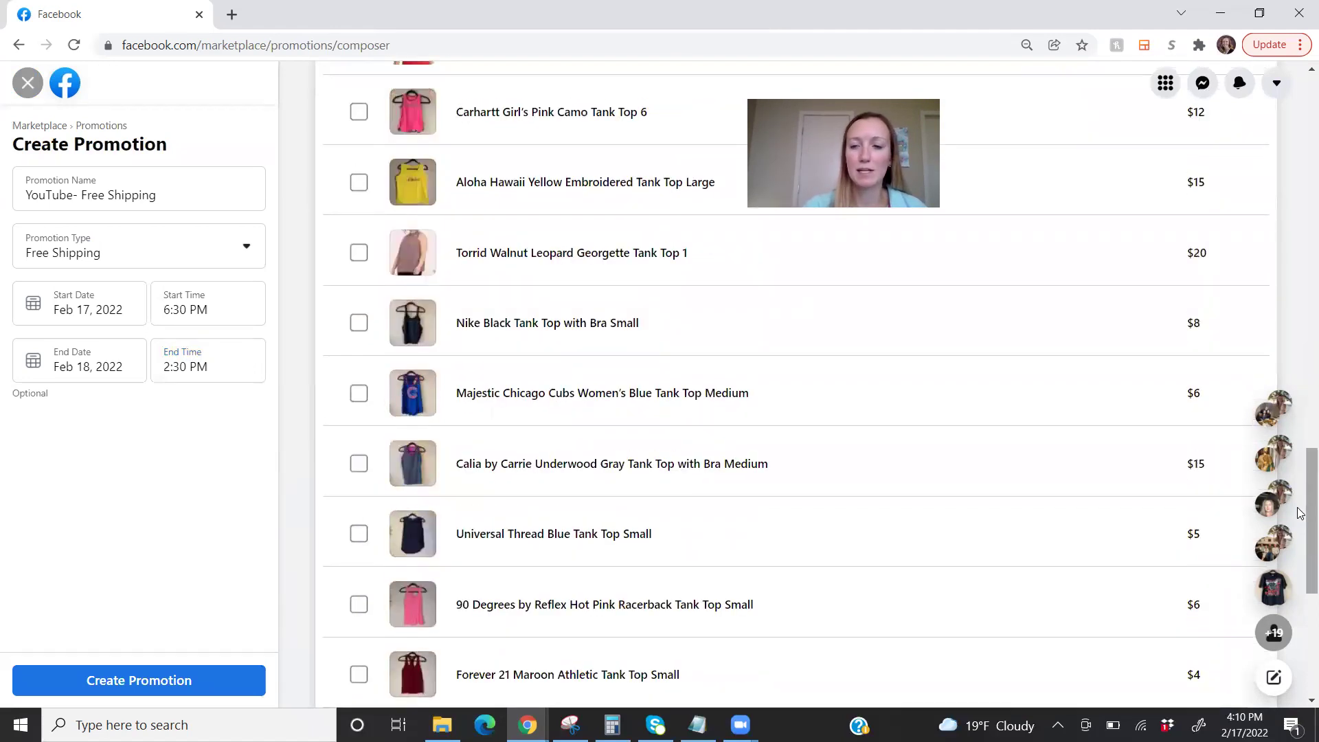
{"action": "left_click", "coordinate": [357, 260]}
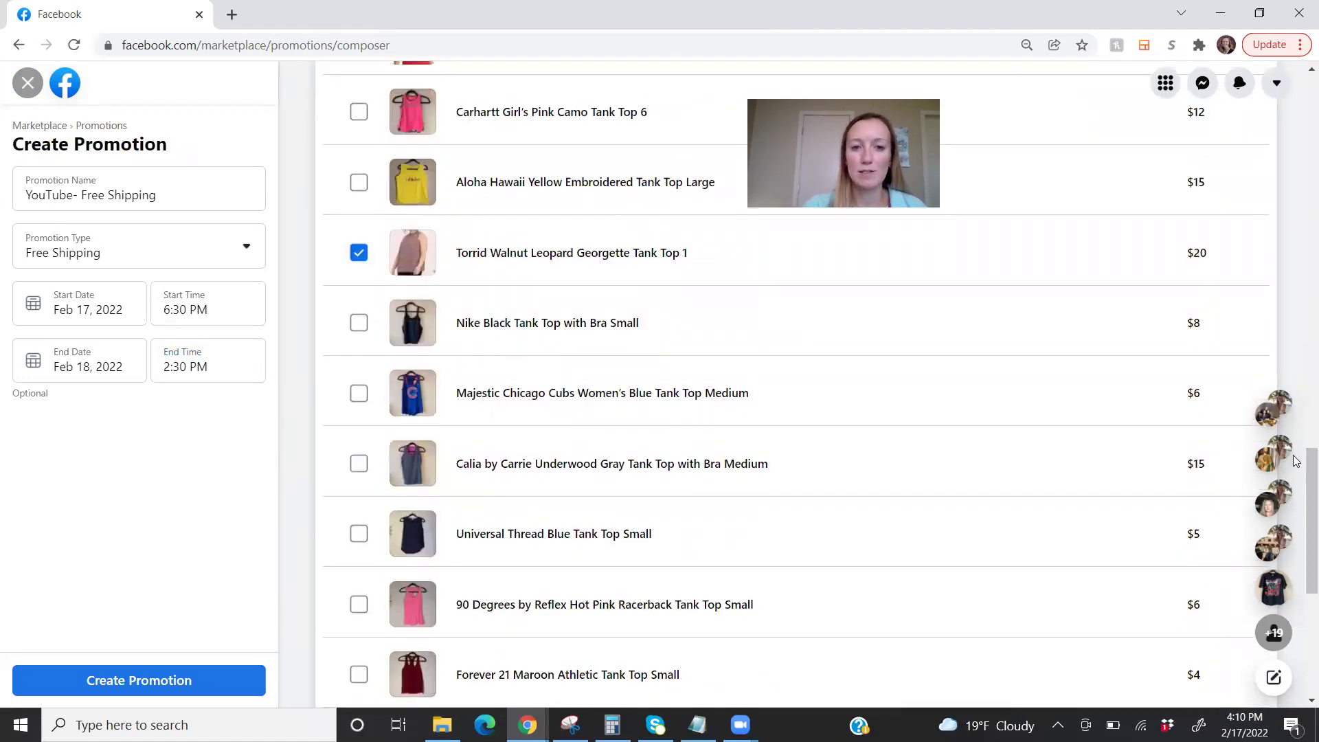
{"action": "left_click_drag", "start_coordinate": [1300, 476], "coordinate": [1300, 21]}
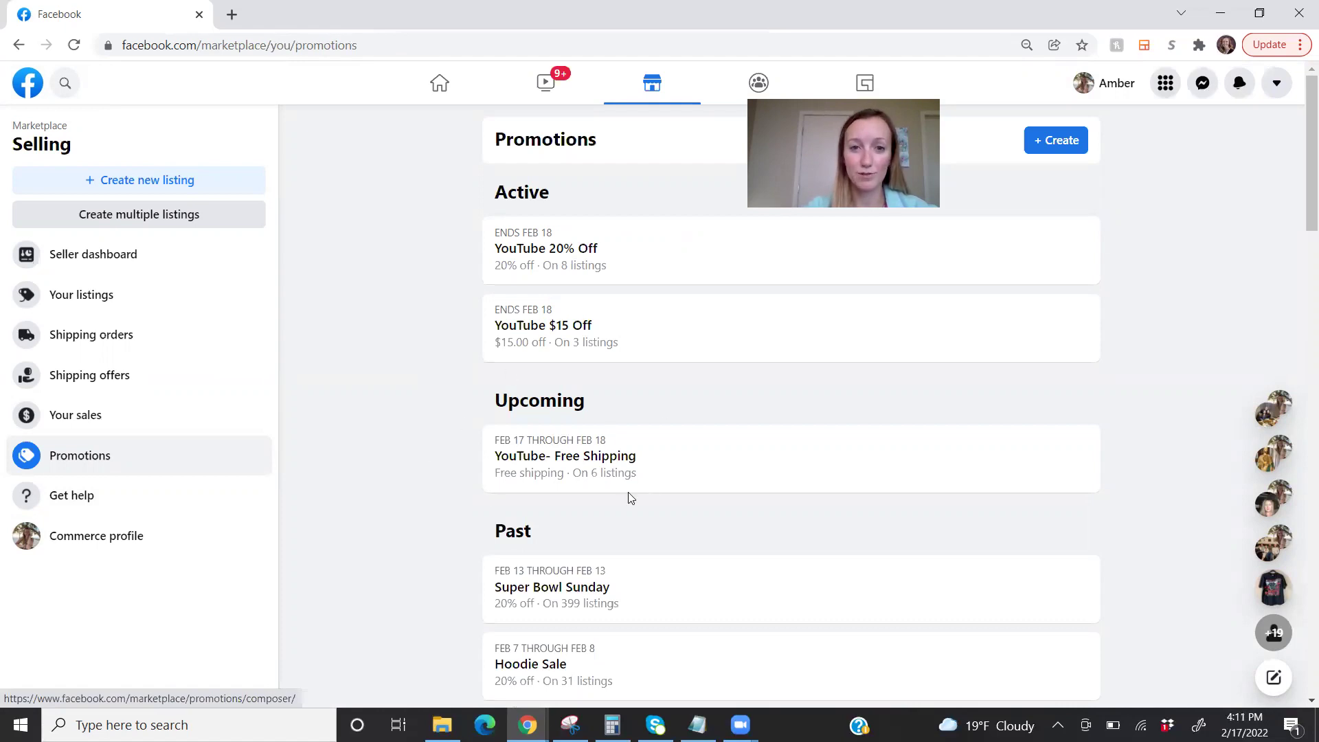
- Go to Your listings and search for 'patagonia'
{"action": "left_click", "coordinate": [98, 300]}
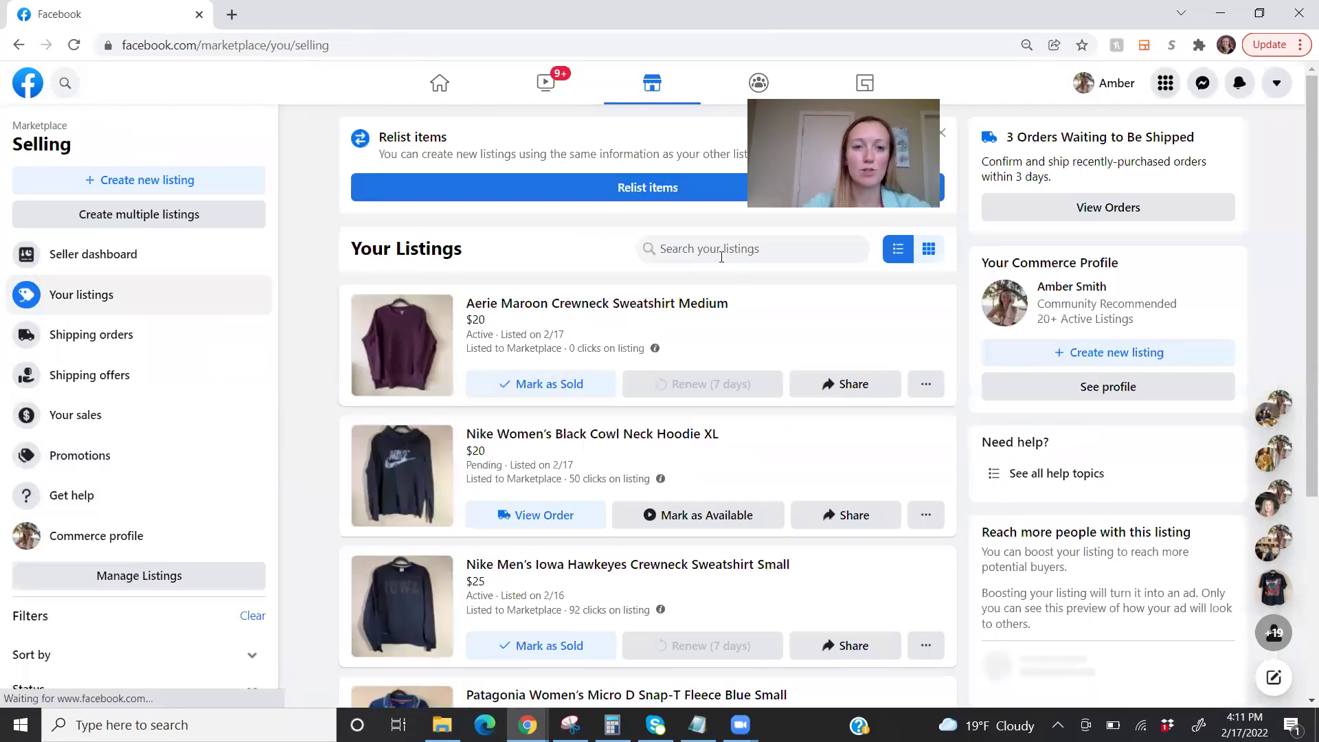
{"action": "left_click", "coordinate": [721, 256]}
{"action": "type", "text": "patagonia"}
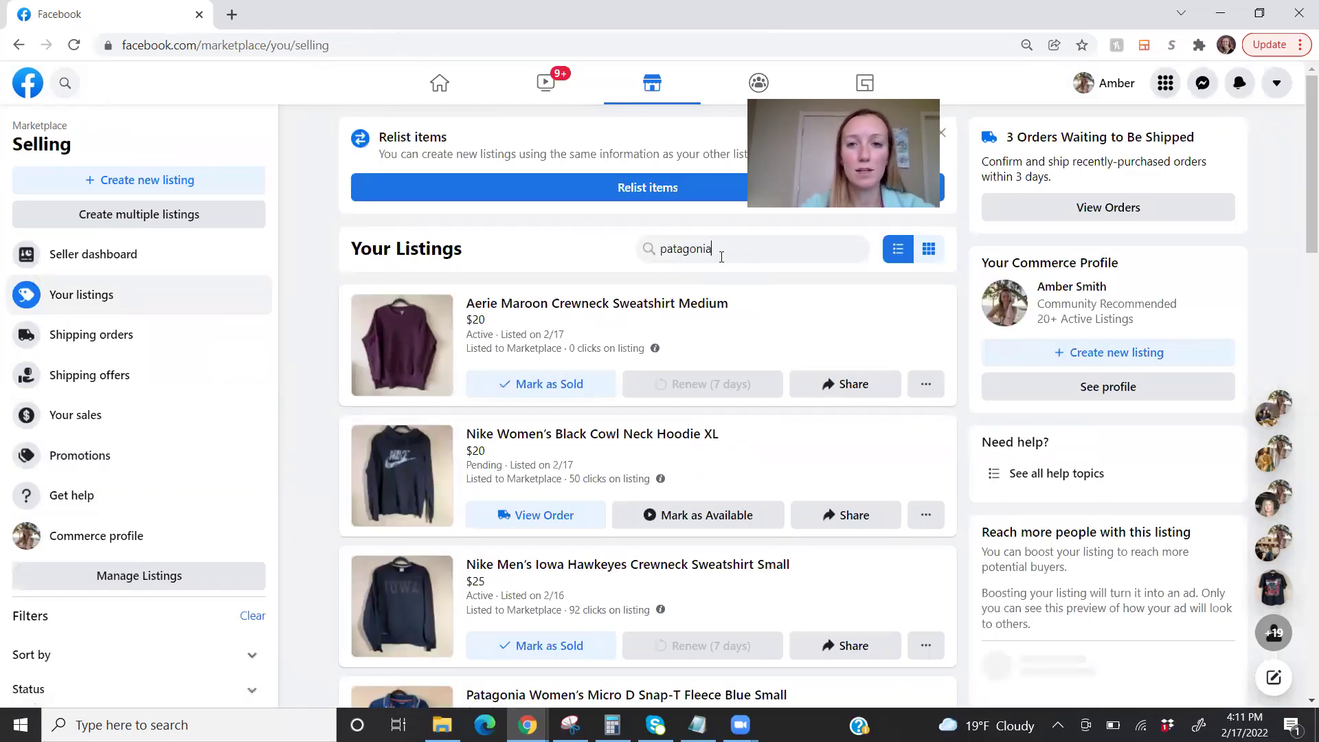
{"action": "key", "text": "Return"}
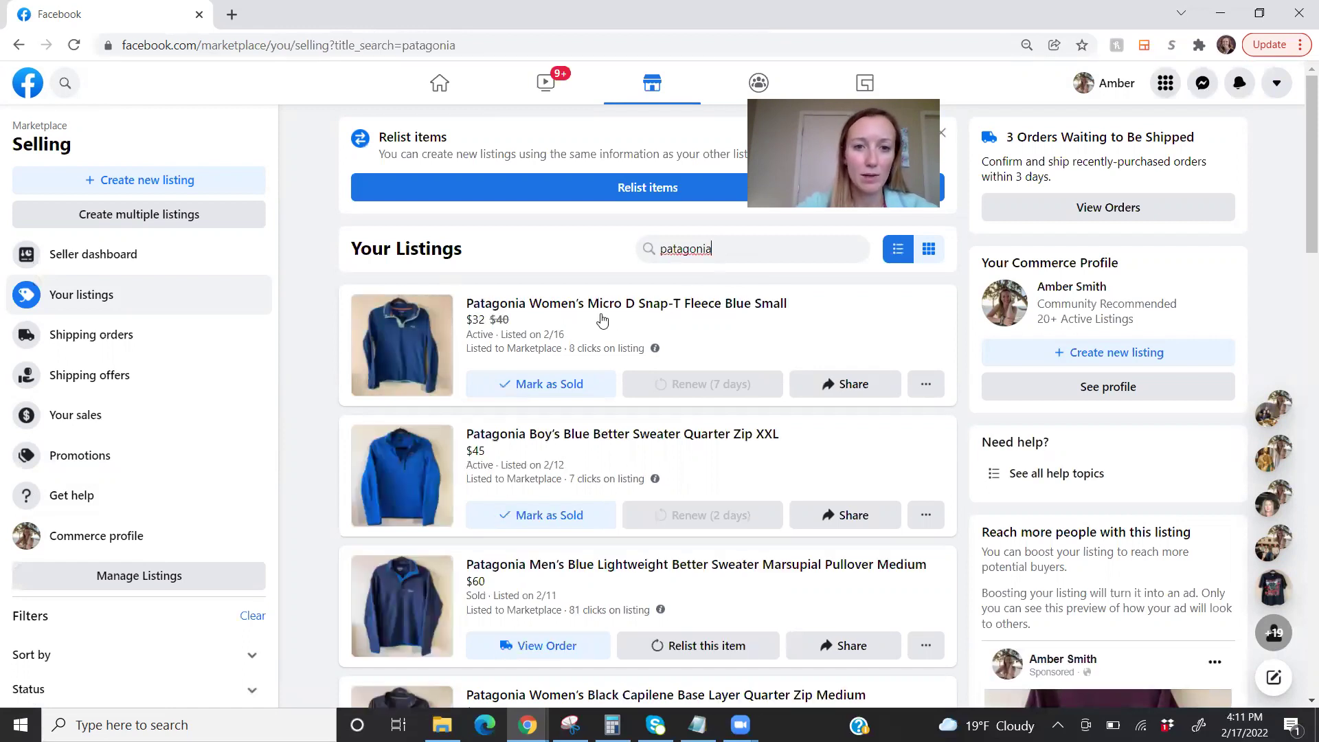
{"action": "left_click", "coordinate": [602, 319]}
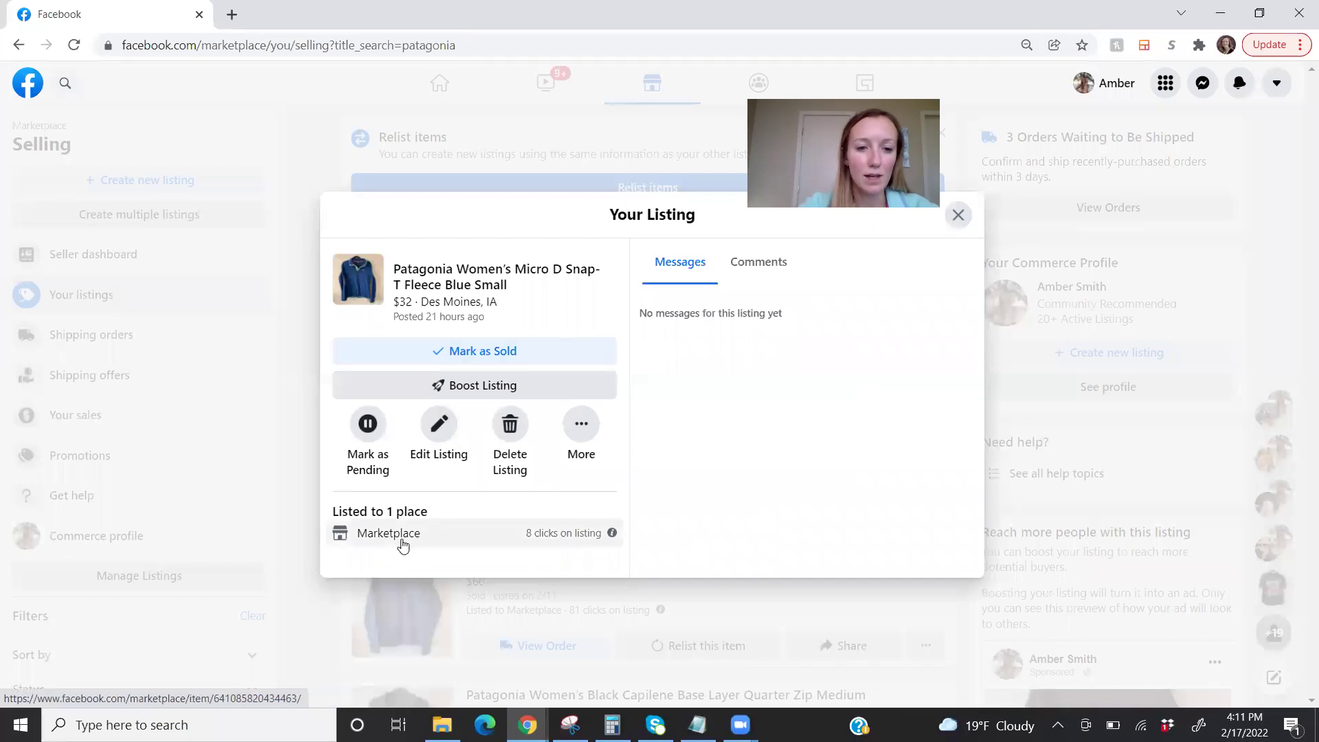
{"action": "left_click", "coordinate": [452, 542]}
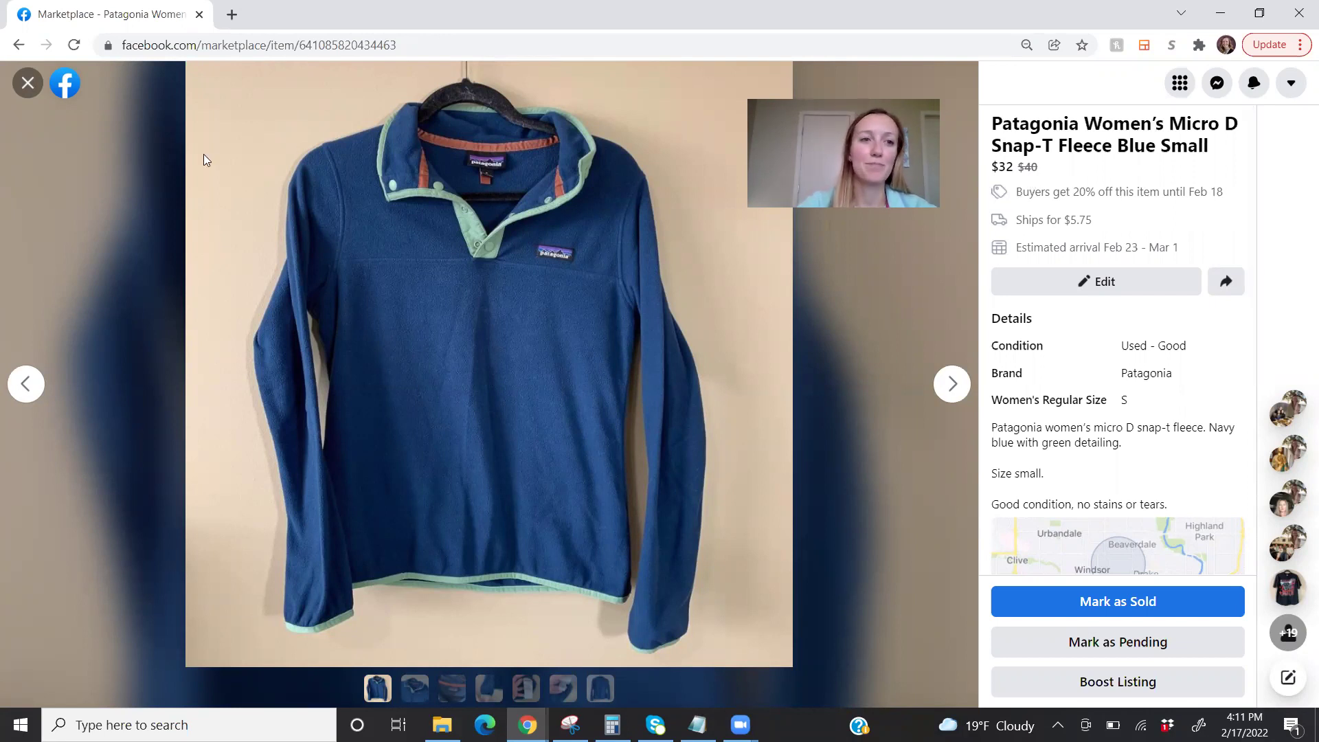
{"action": "left_click", "coordinate": [27, 83]}
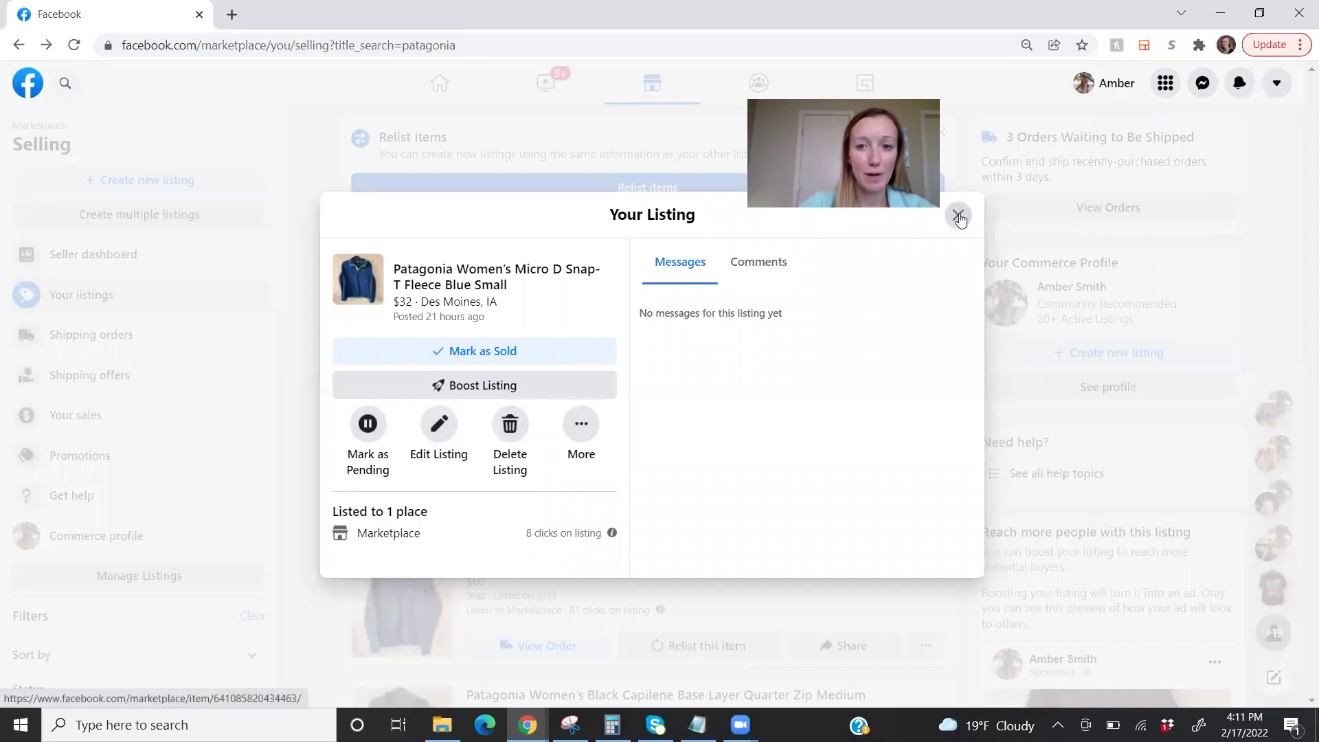
{"action": "left_click", "coordinate": [958, 216]}
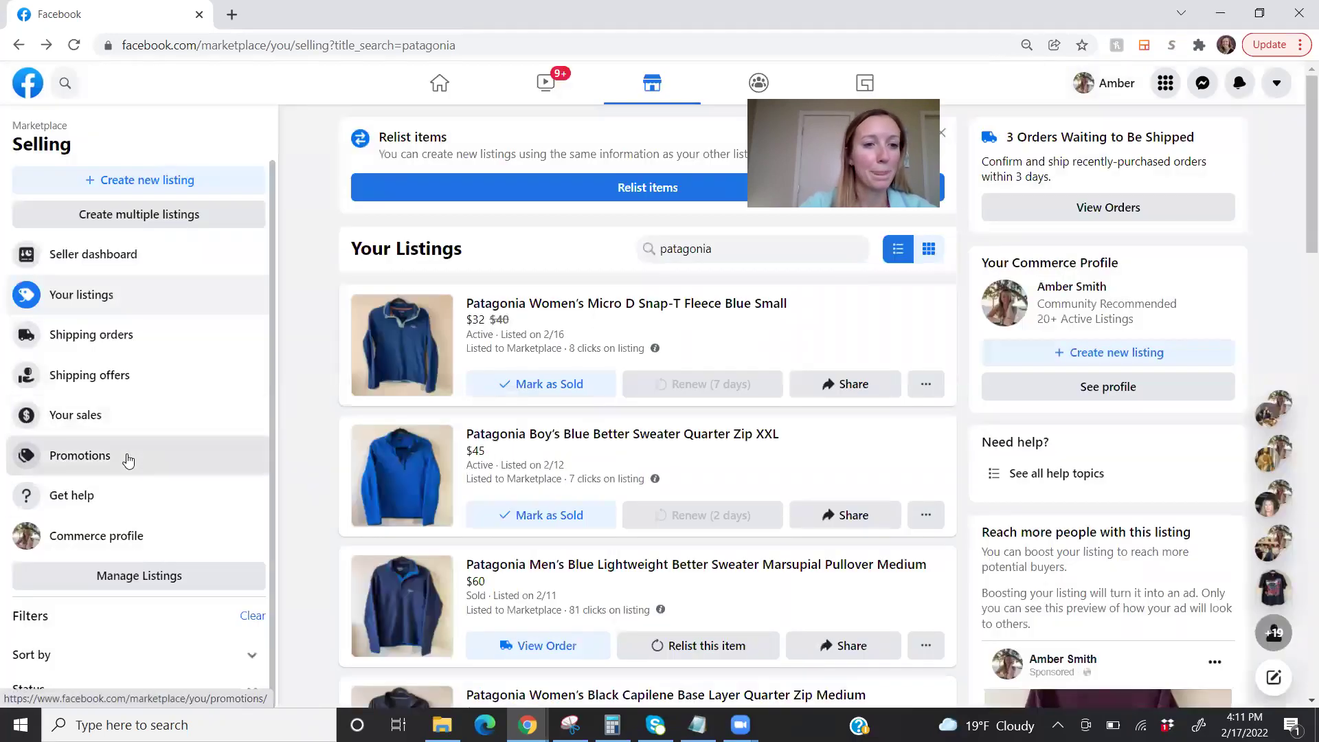
- Edit the YouTube 20% Off promotion and uncheck the Patagonia Micro D fleece
{"action": "left_click", "coordinate": [128, 458]}
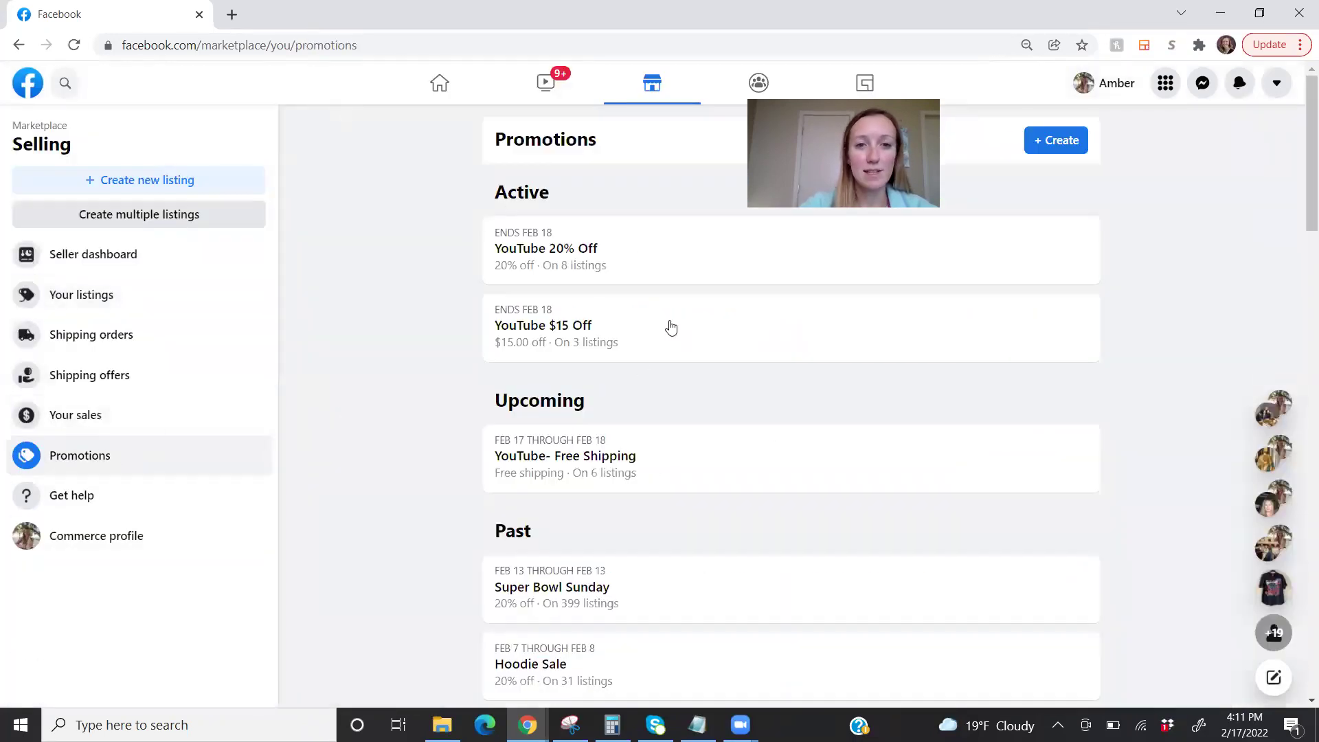
{"action": "left_click", "coordinate": [630, 248]}
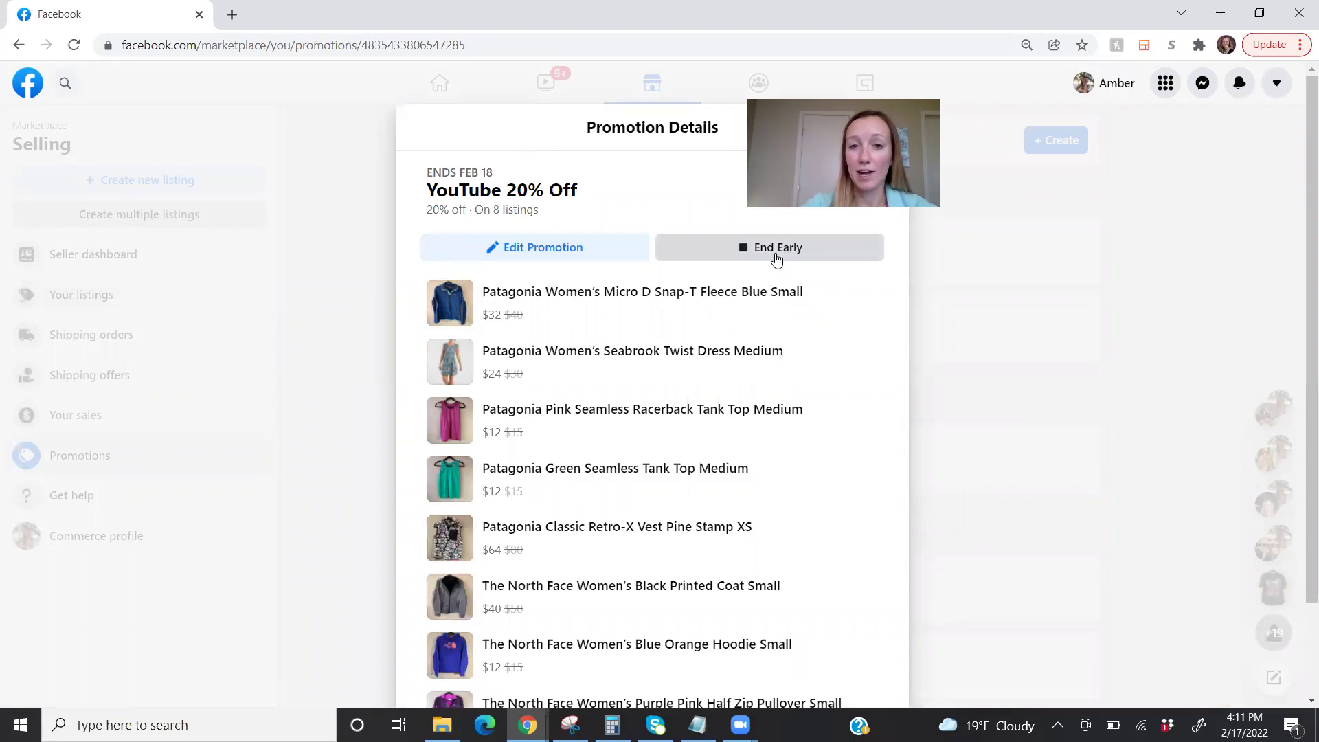
{"action": "left_click", "coordinate": [500, 249]}
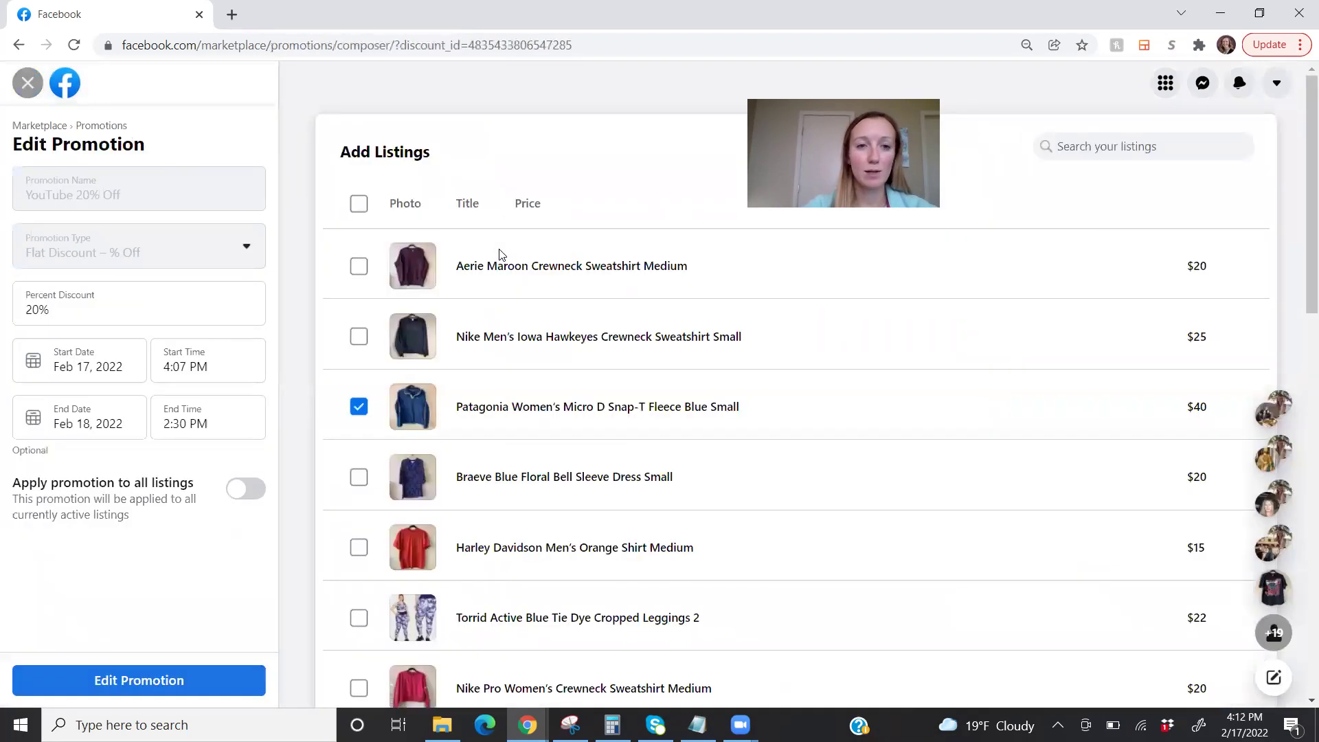
{"action": "left_click", "coordinate": [360, 267]}
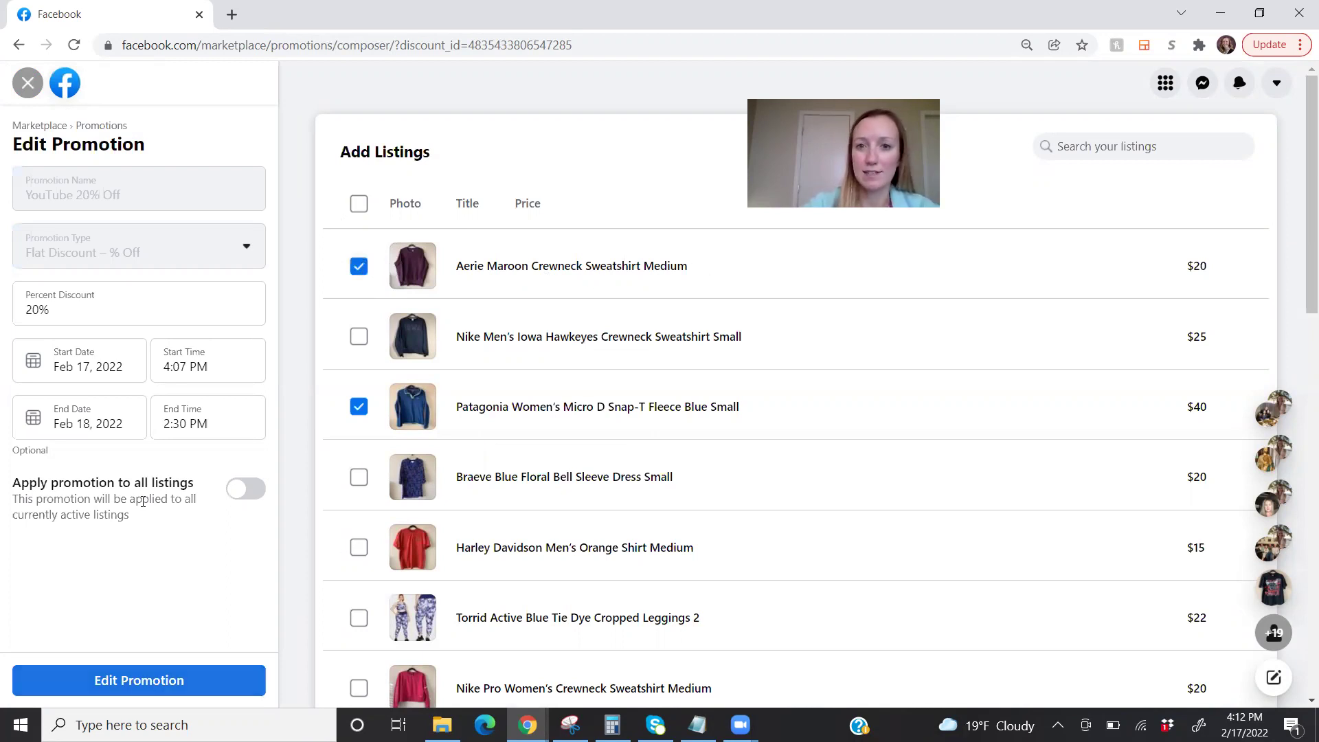
{"action": "left_click", "coordinate": [358, 266]}
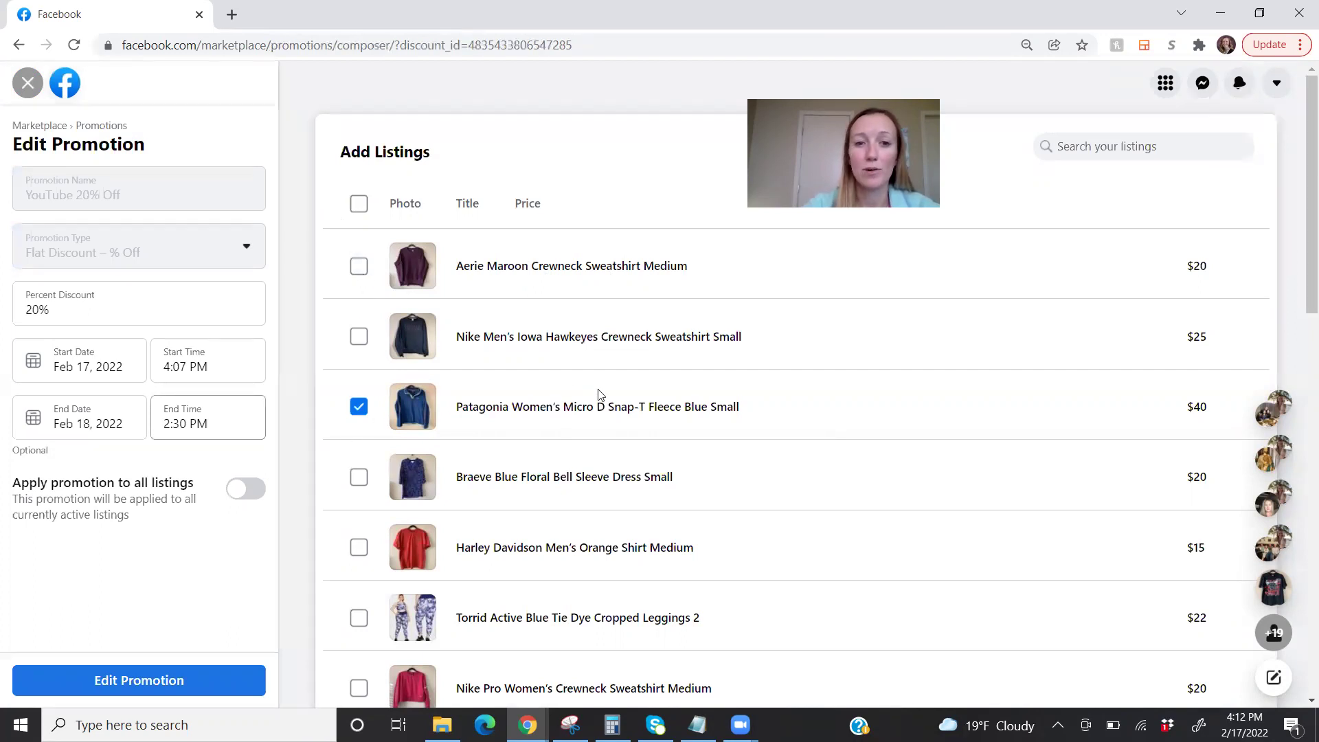
{"action": "left_click", "coordinate": [358, 407]}
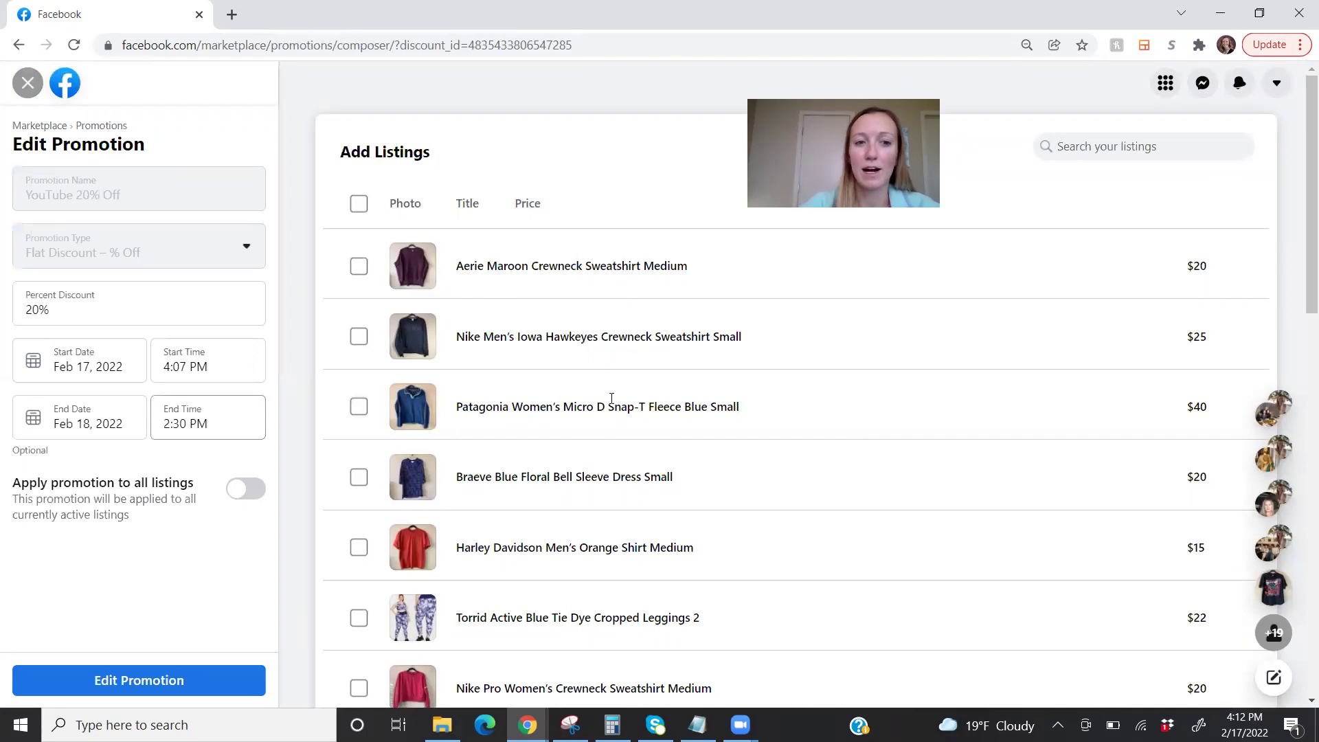
- Set the promotion's end time to 3:15 PM and save the edit
{"action": "left_click", "coordinate": [198, 421]}
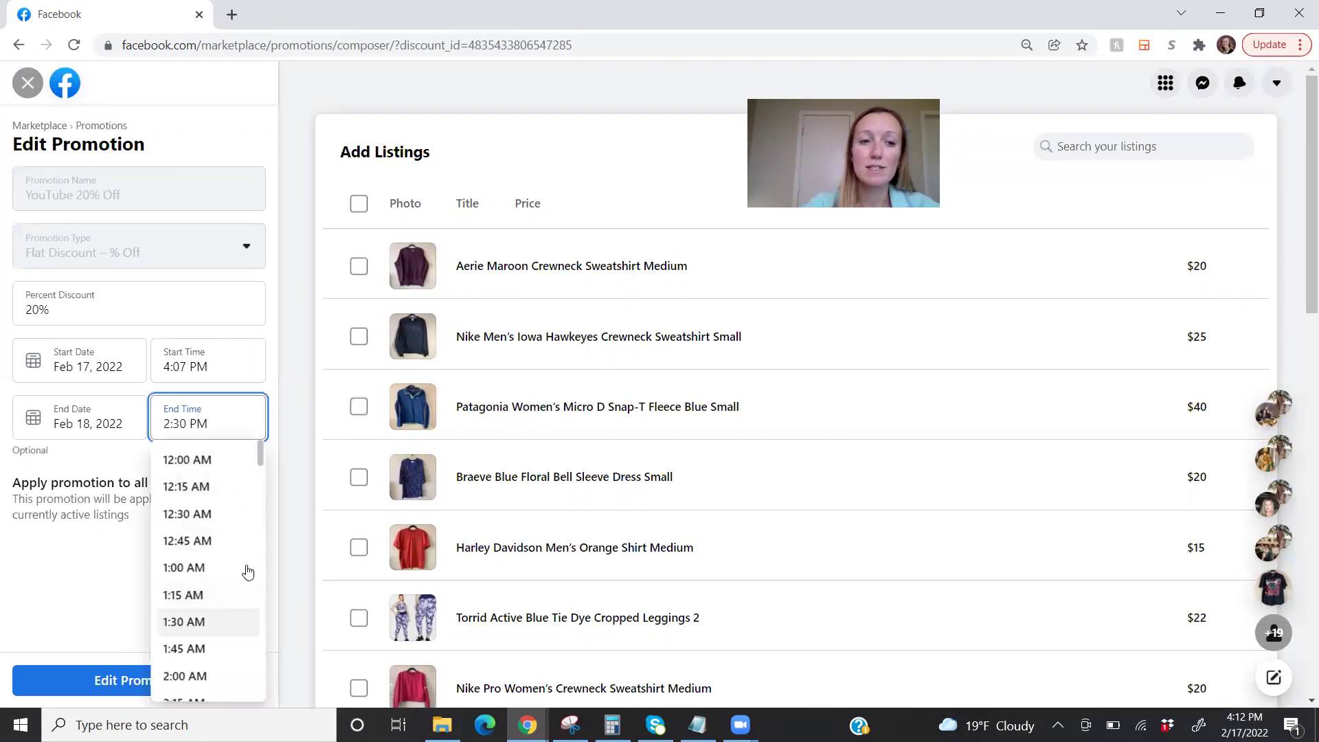
{"action": "left_click_drag", "start_coordinate": [261, 459], "coordinate": [246, 605]}
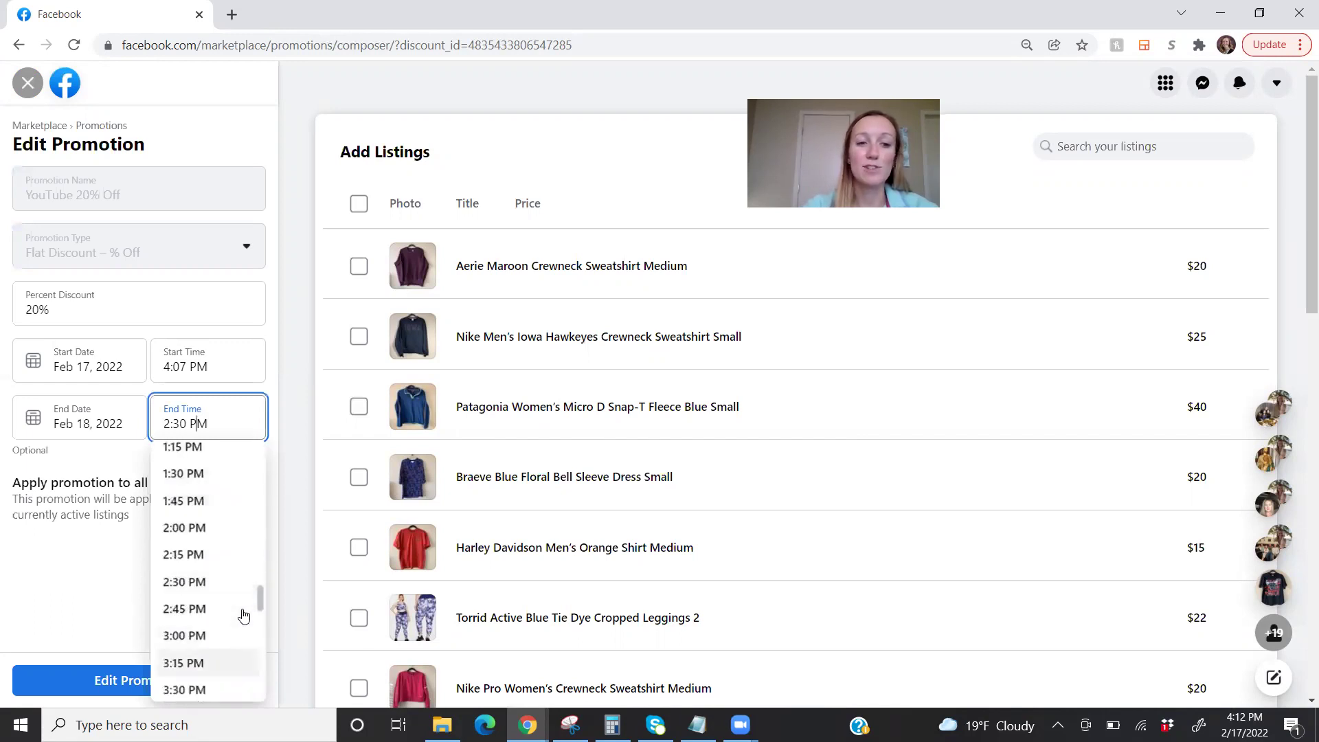
{"action": "left_click", "coordinate": [242, 661]}
{"action": "left_click", "coordinate": [169, 522]}
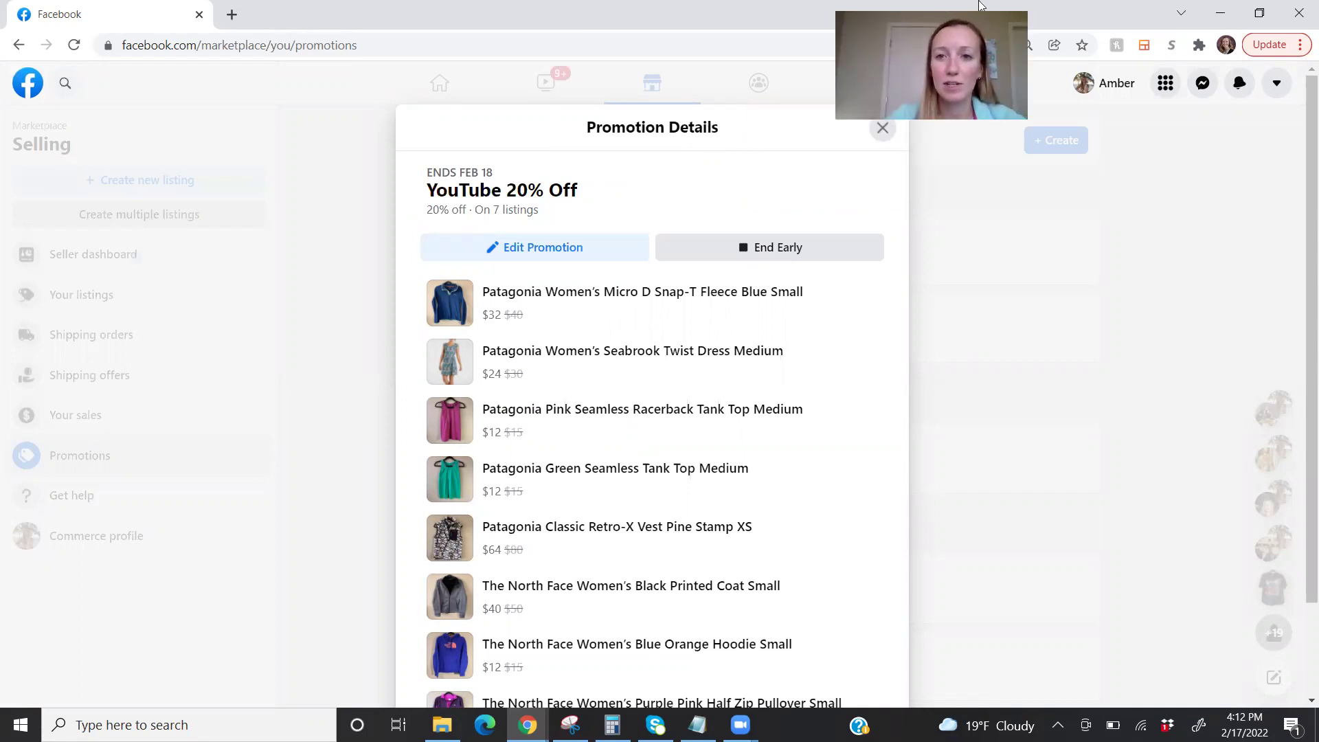
- Reopen YouTube 20% Off to confirm it now covers 7 listings
{"action": "left_click", "coordinate": [882, 128]}
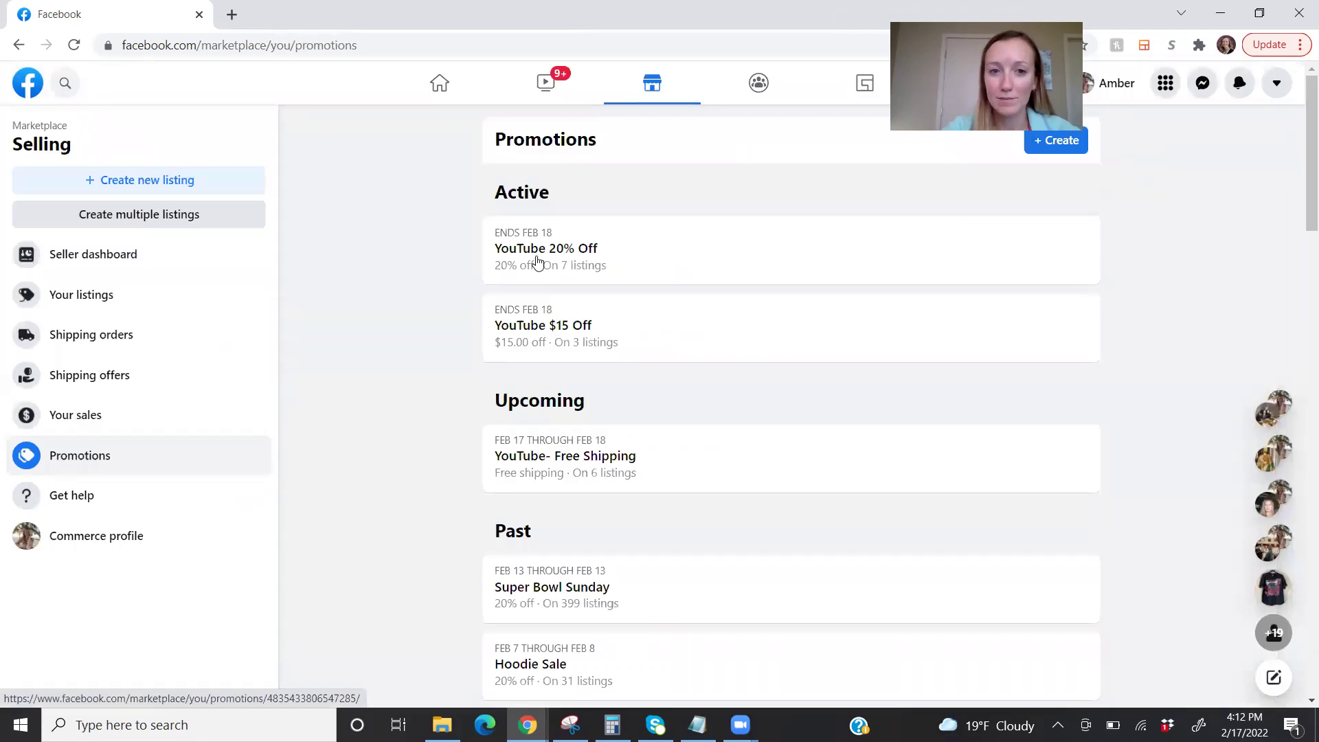
{"action": "left_click", "coordinate": [537, 263]}
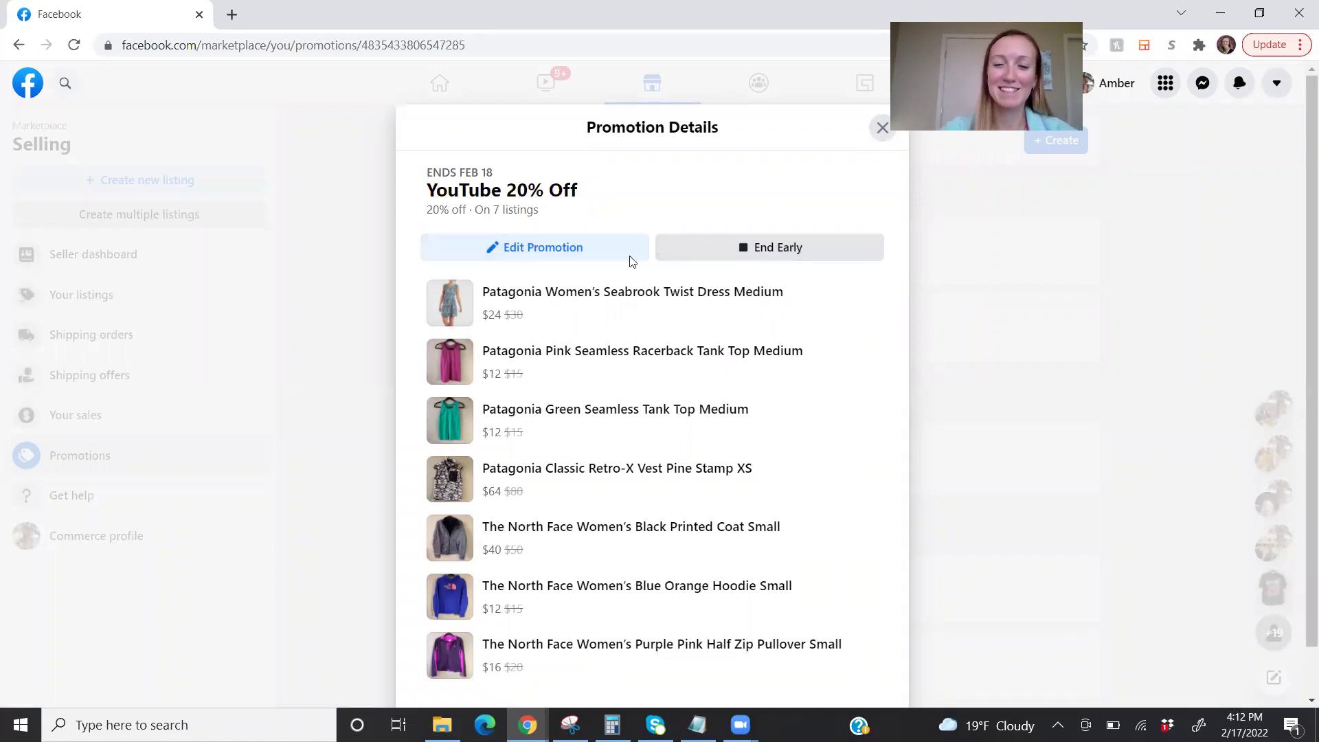
{"action": "left_click", "coordinate": [882, 129]}
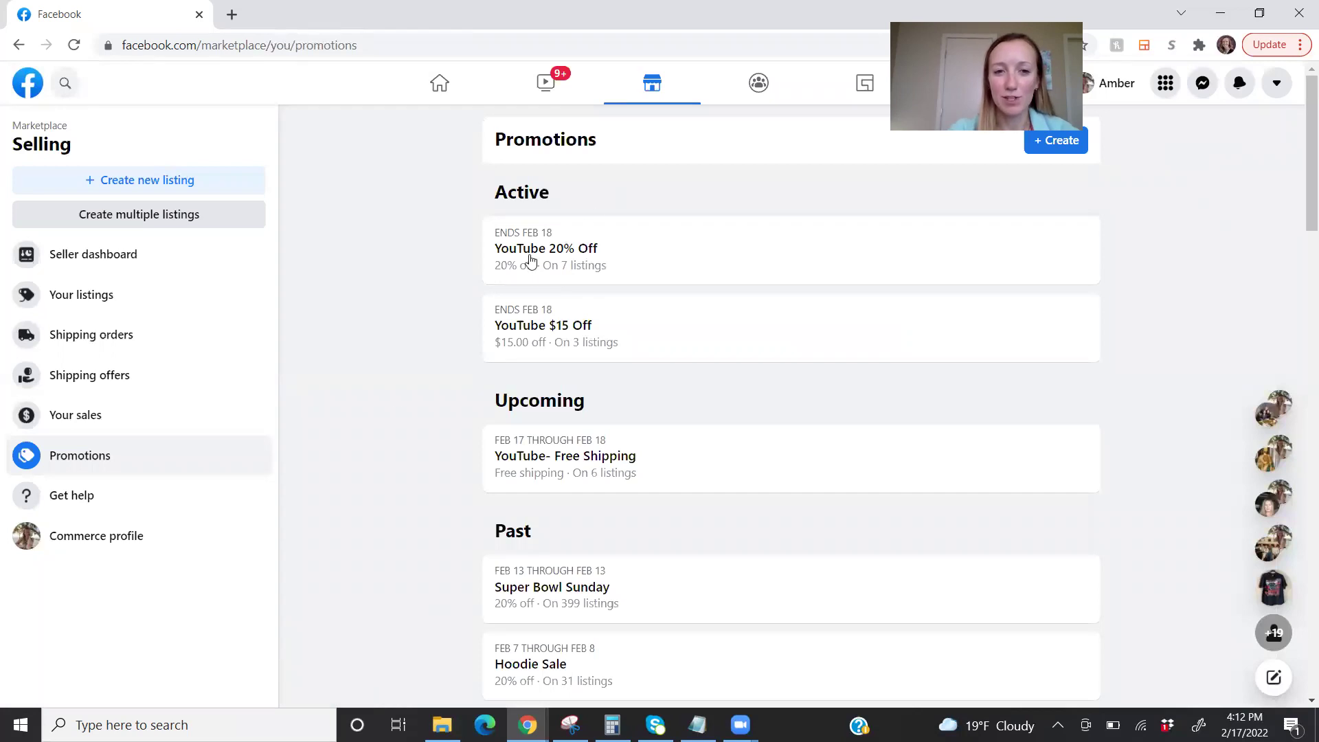
- End the YouTube $15 Off promotion early and refresh the Promotions page
{"action": "left_click", "coordinate": [580, 331]}
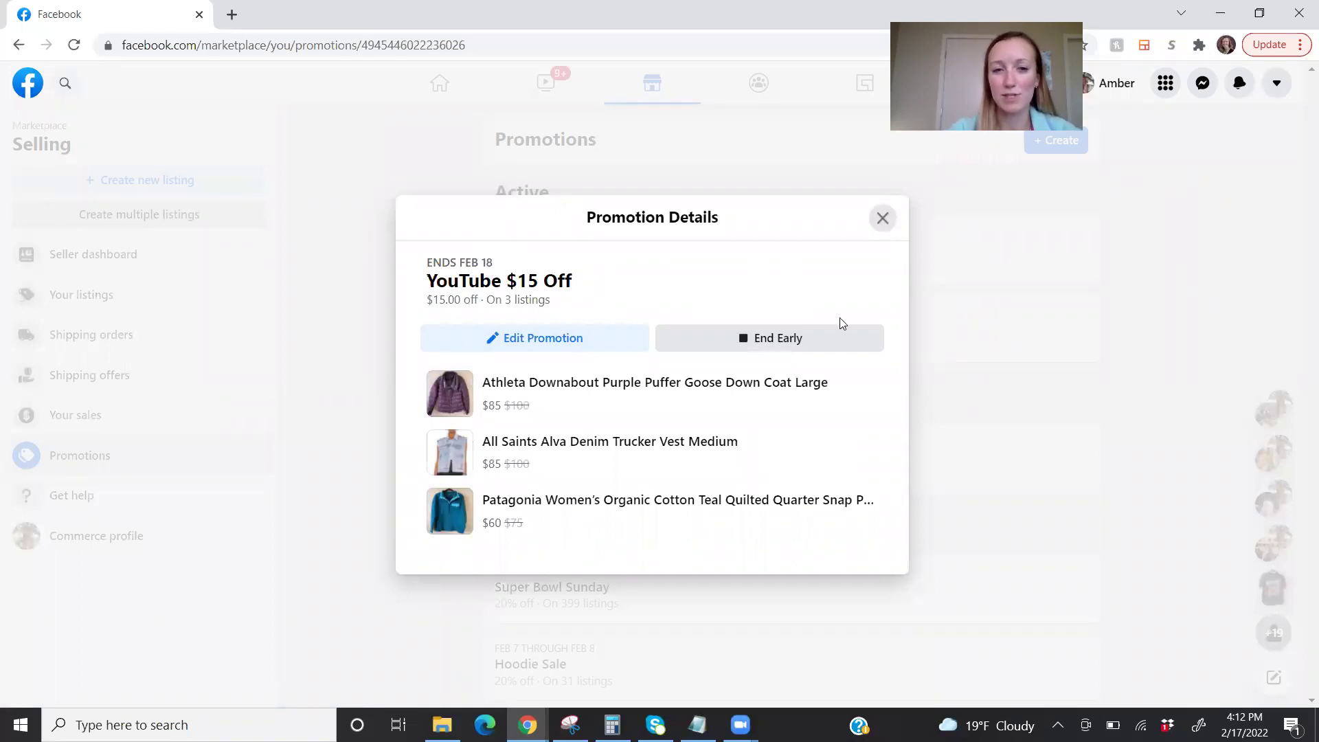
{"action": "left_click", "coordinate": [768, 338]}
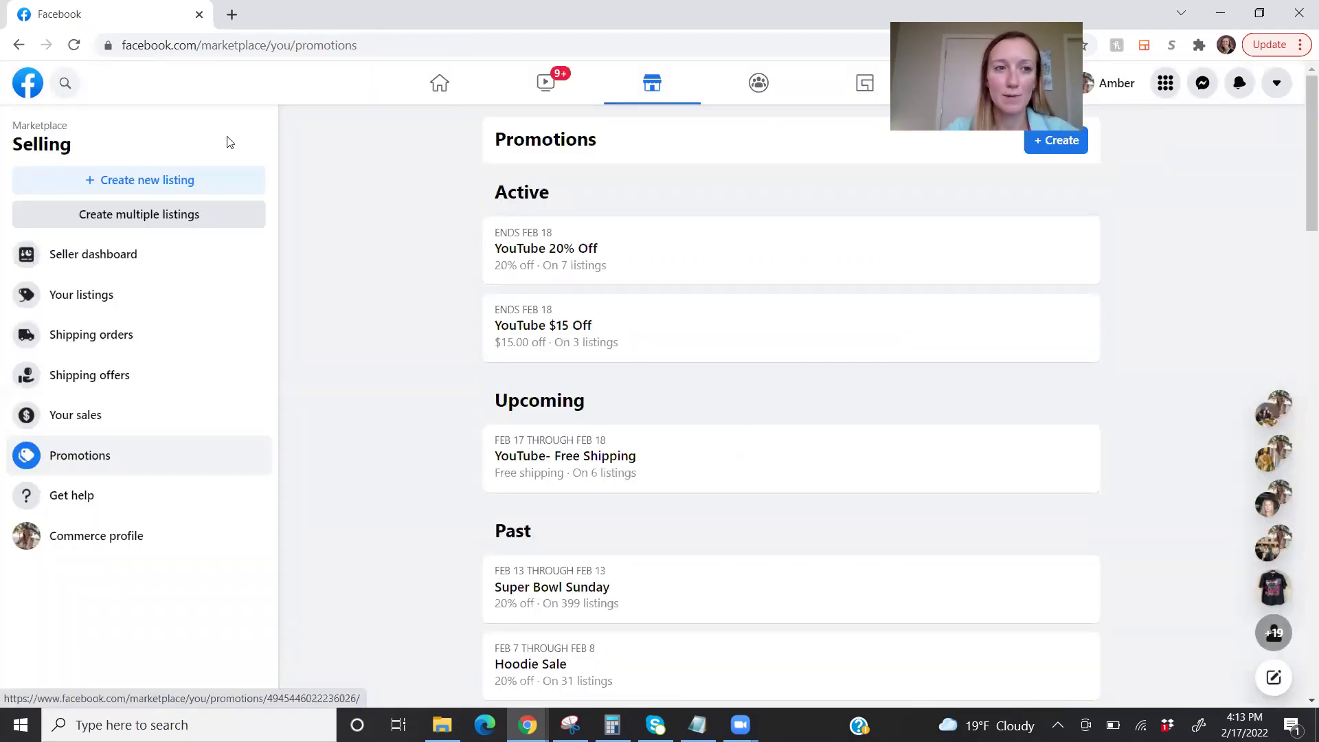
{"action": "left_click", "coordinate": [75, 47]}
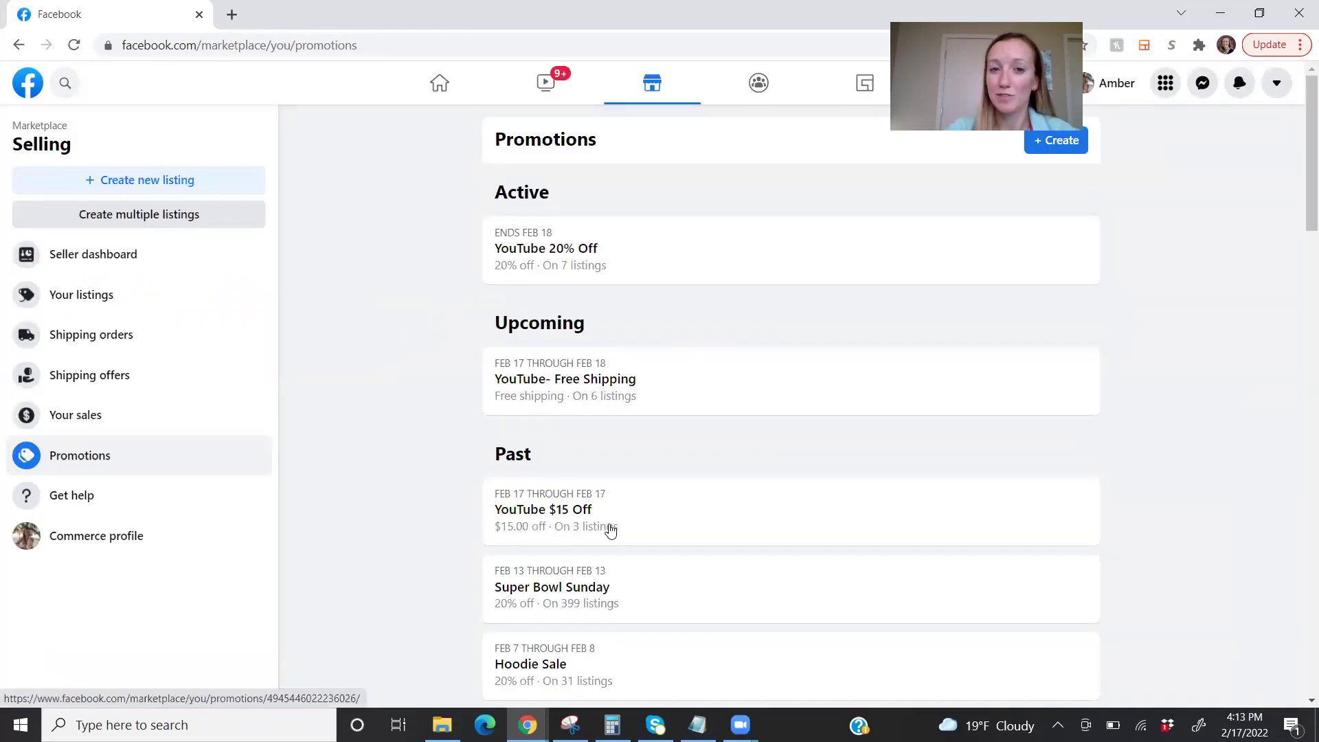
- Delete the YouTube- Free Shipping promotion and refresh the Promotions page
{"action": "left_click", "coordinate": [535, 383]}
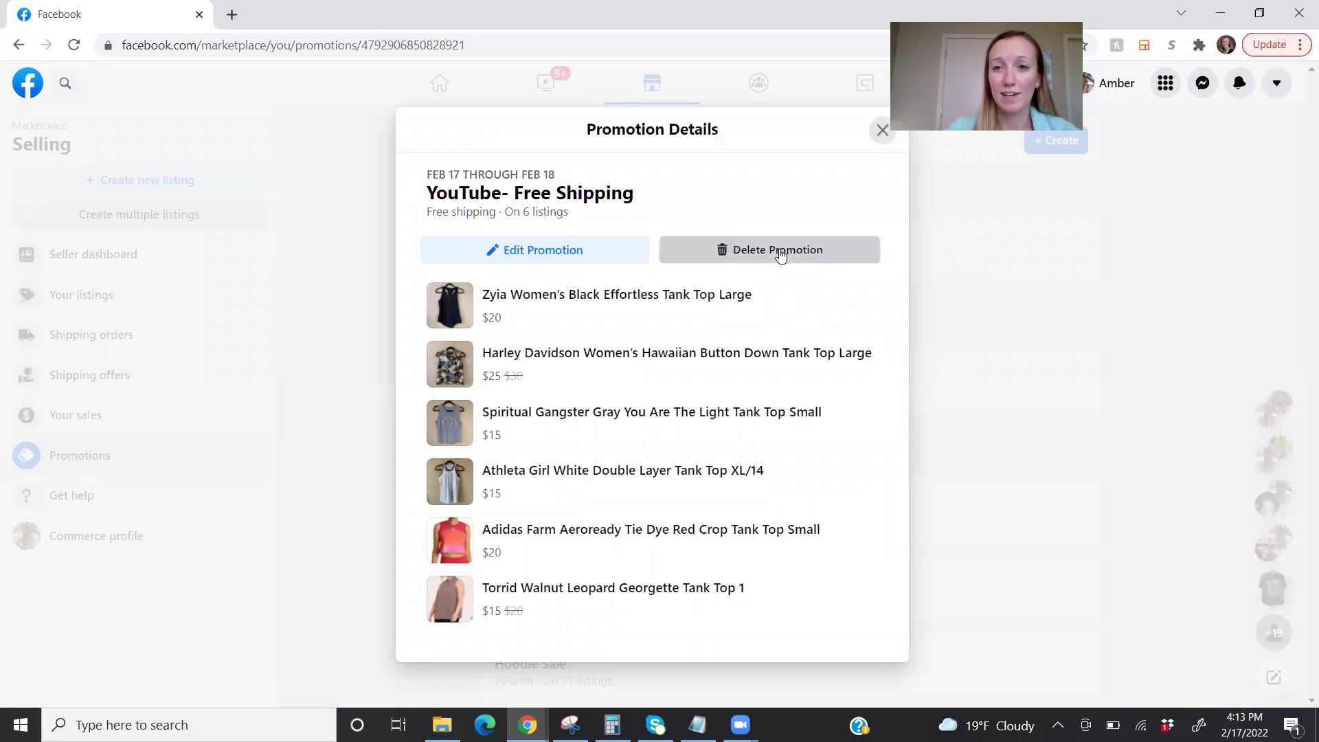
{"action": "left_click", "coordinate": [780, 253]}
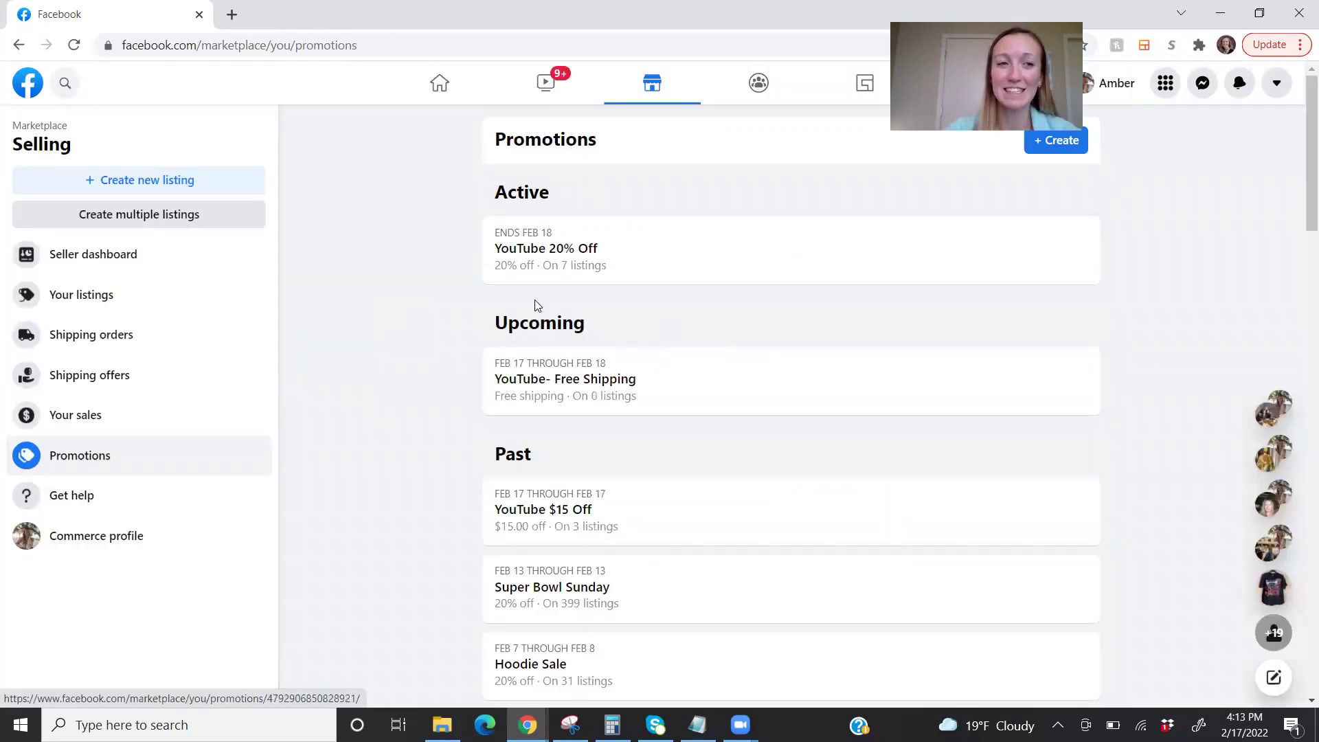
{"action": "left_click", "coordinate": [75, 47]}
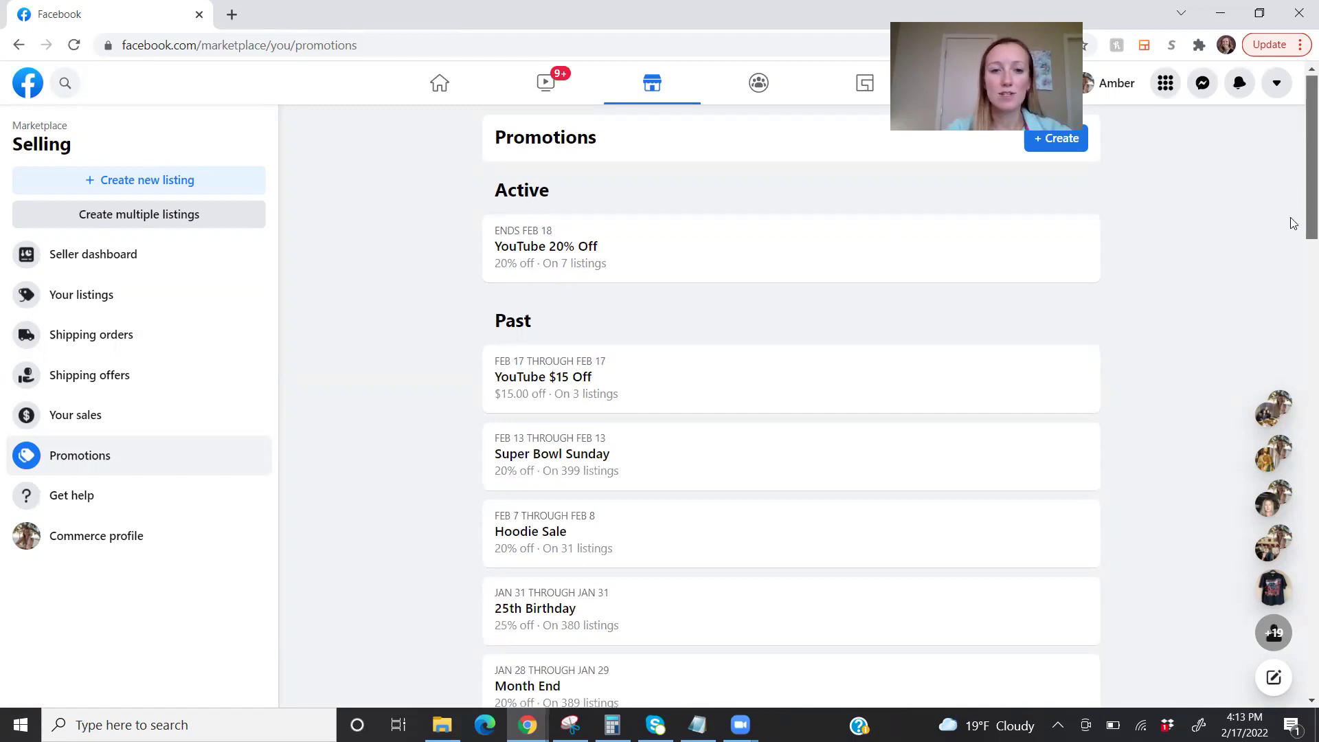
{"action": "scroll", "coordinate": [1298, 287], "scroll_direction": "down", "scroll_amount": 10}
{"action": "scroll", "coordinate": [1297, 288], "scroll_direction": "down", "scroll_amount": 3}
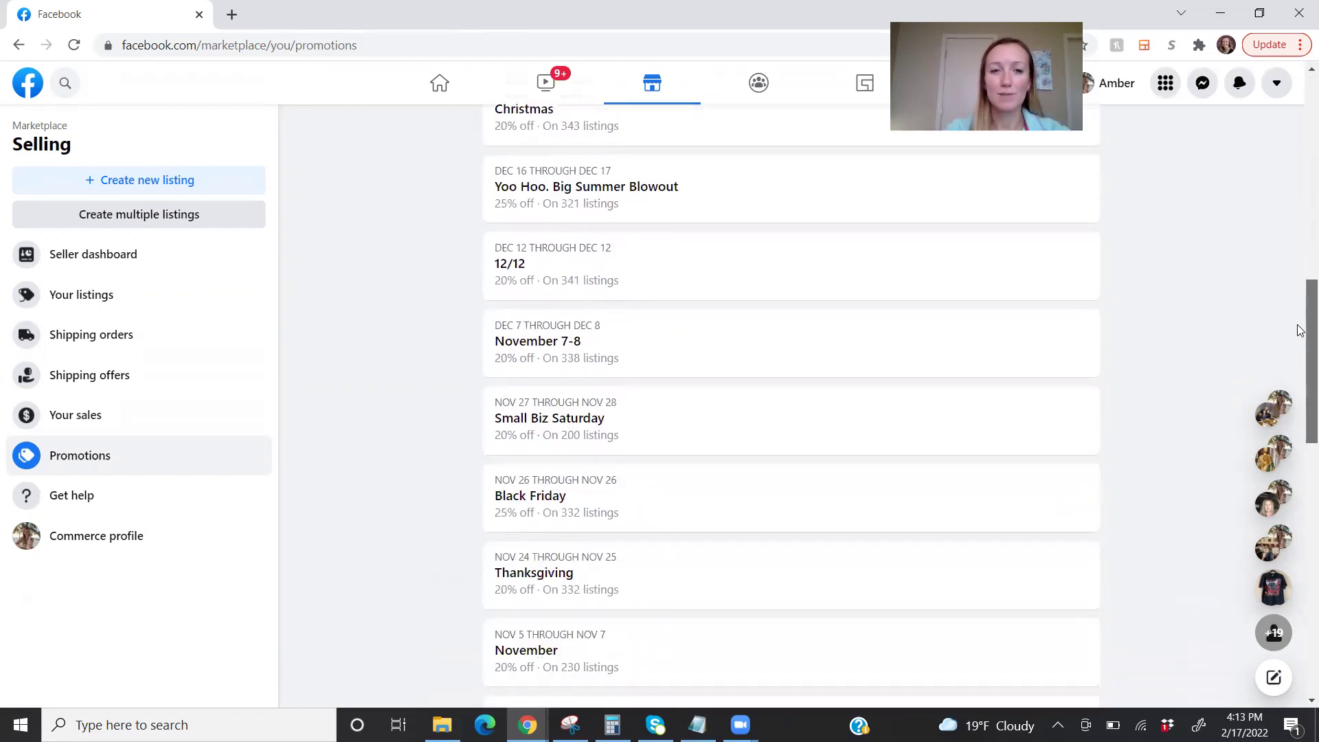